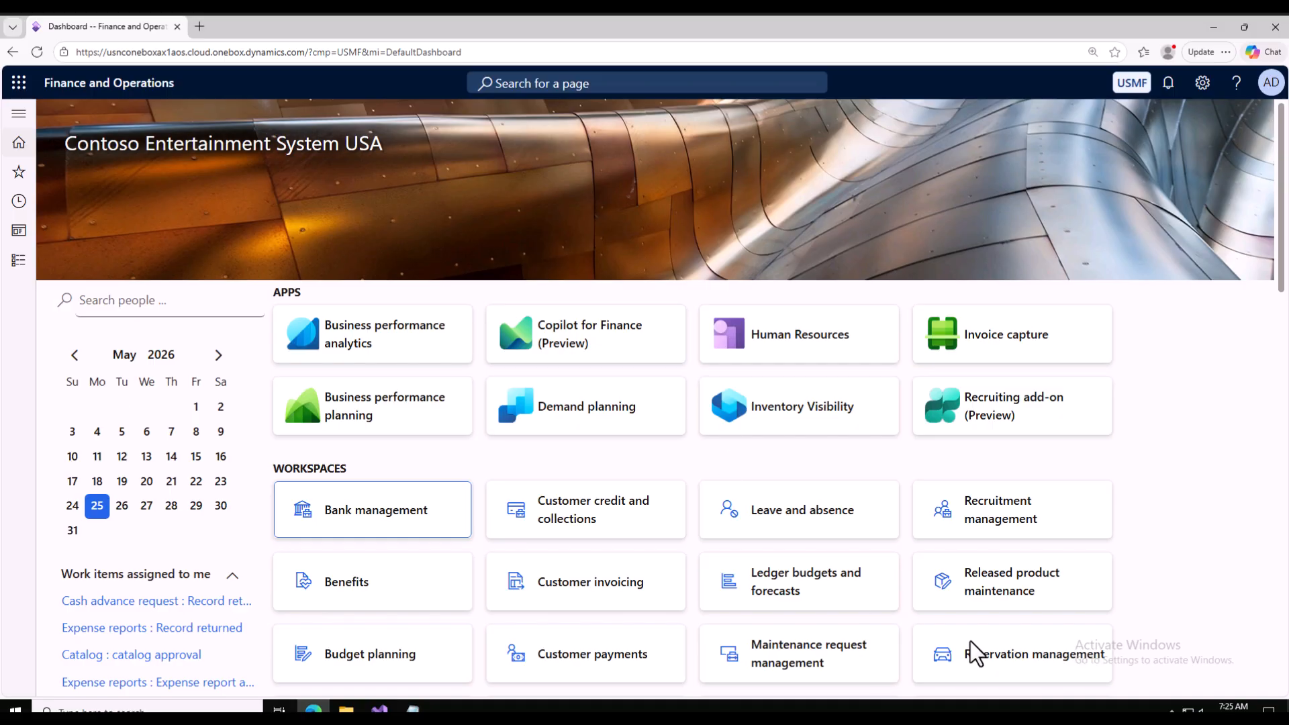
Switch to Notepad and write the note heading "TA:-".
{"action": "left_click", "coordinate": [413, 709]}
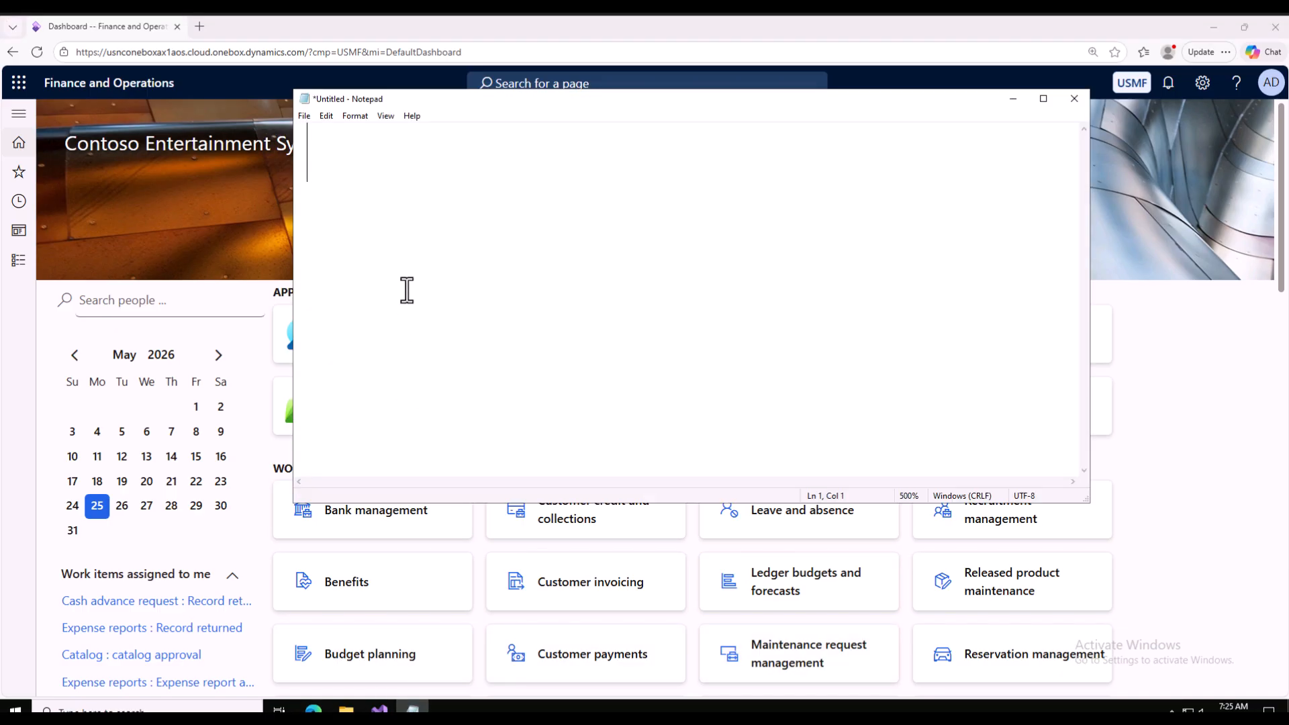
{"action": "type", "text": "TA"}
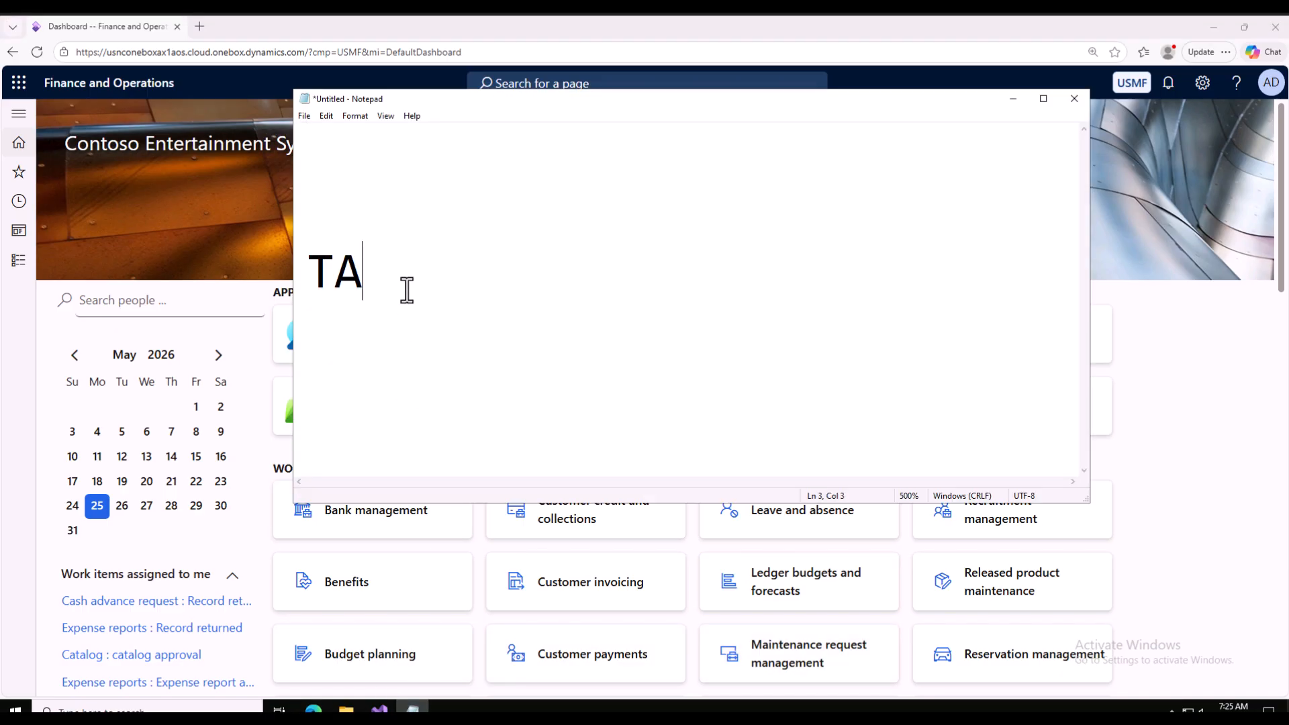
{"action": "type", "text": ":-"}
Switch back to Finance and Operations and open the Released products list in Product information management.
{"action": "left_click", "coordinate": [16, 263]}
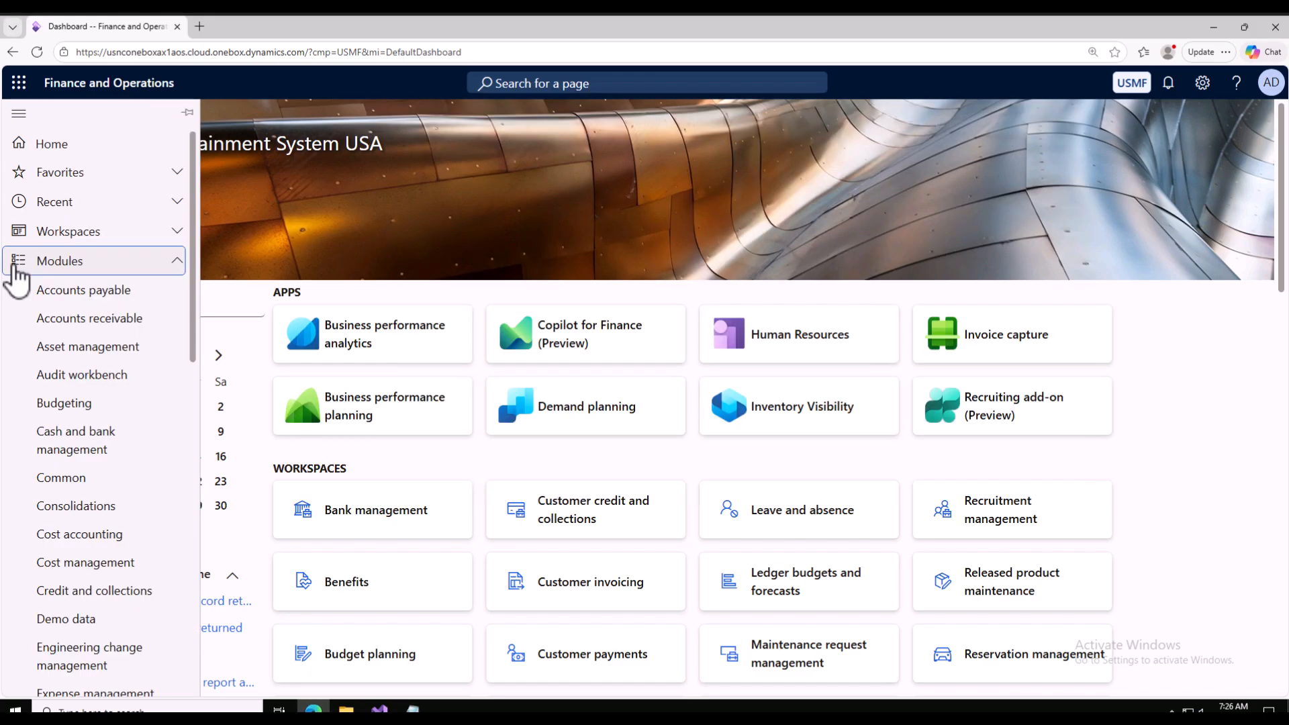
{"action": "scroll", "coordinate": [97, 494], "scroll_direction": "down", "scroll_amount": 5}
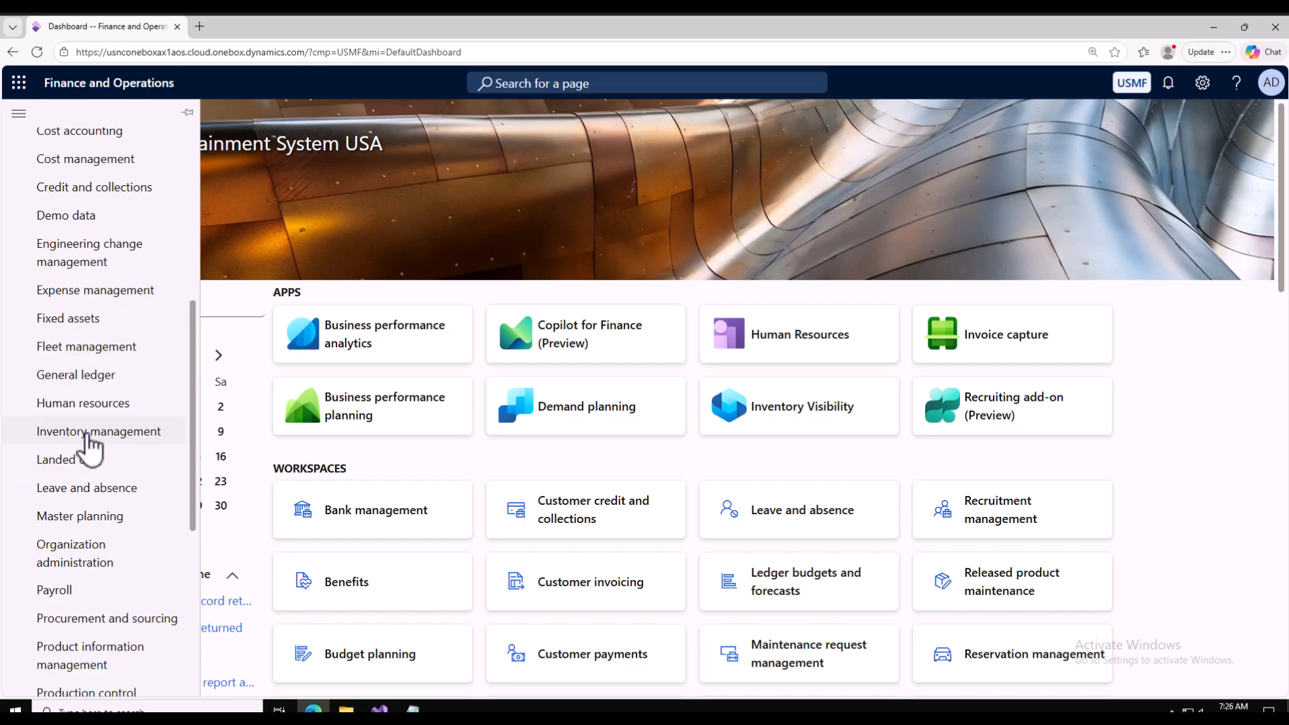
{"action": "scroll", "coordinate": [88, 446], "scroll_direction": "down", "scroll_amount": 2}
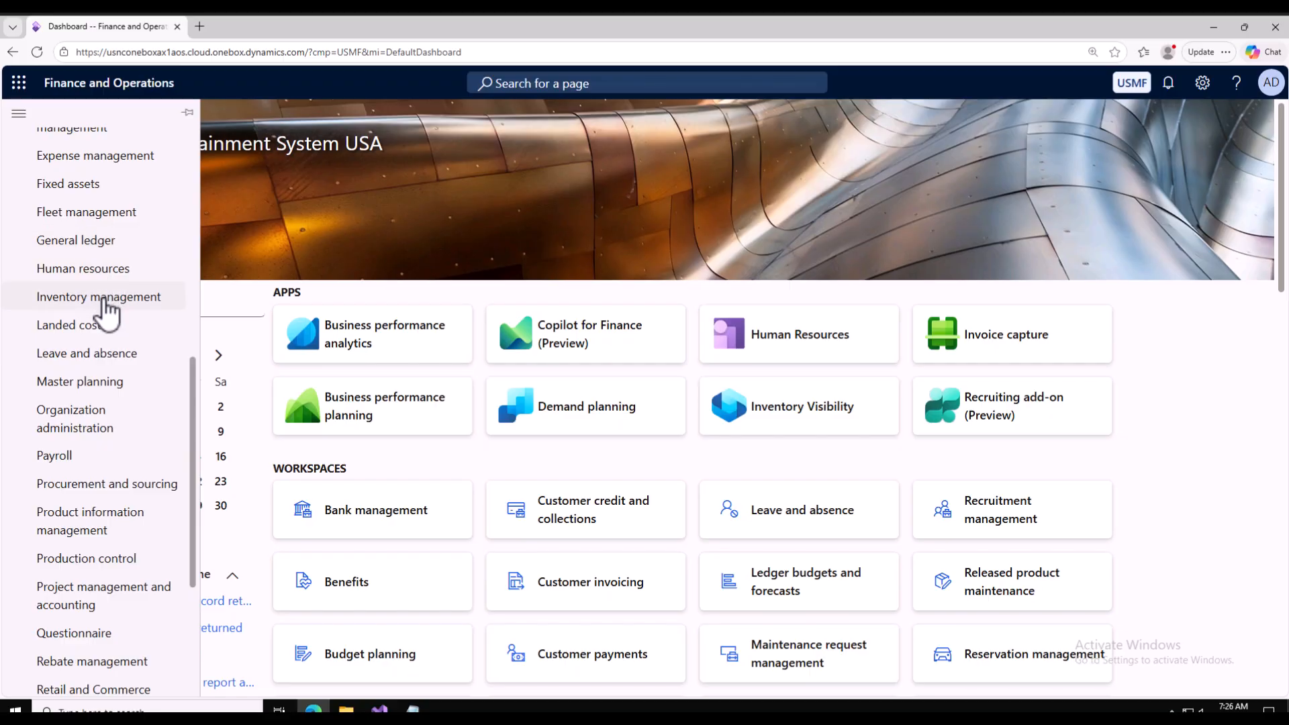
{"action": "left_click", "coordinate": [84, 536]}
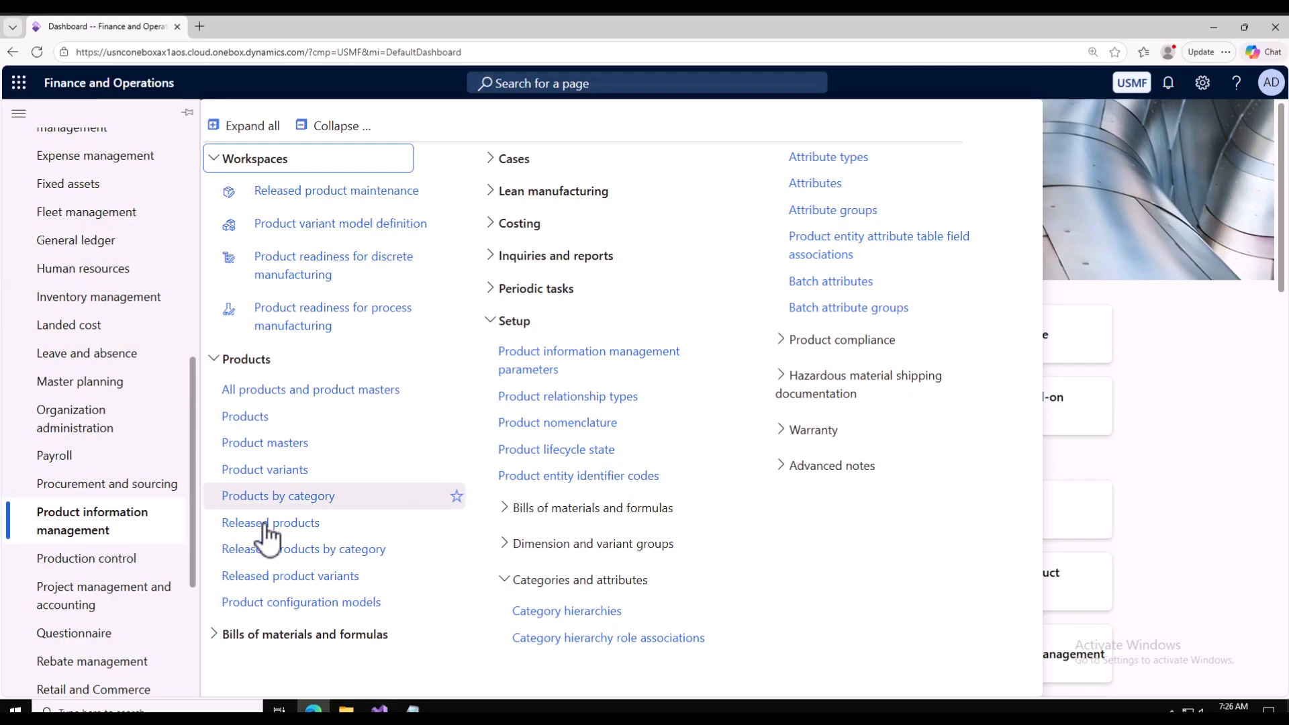
{"action": "left_click", "coordinate": [267, 524]}
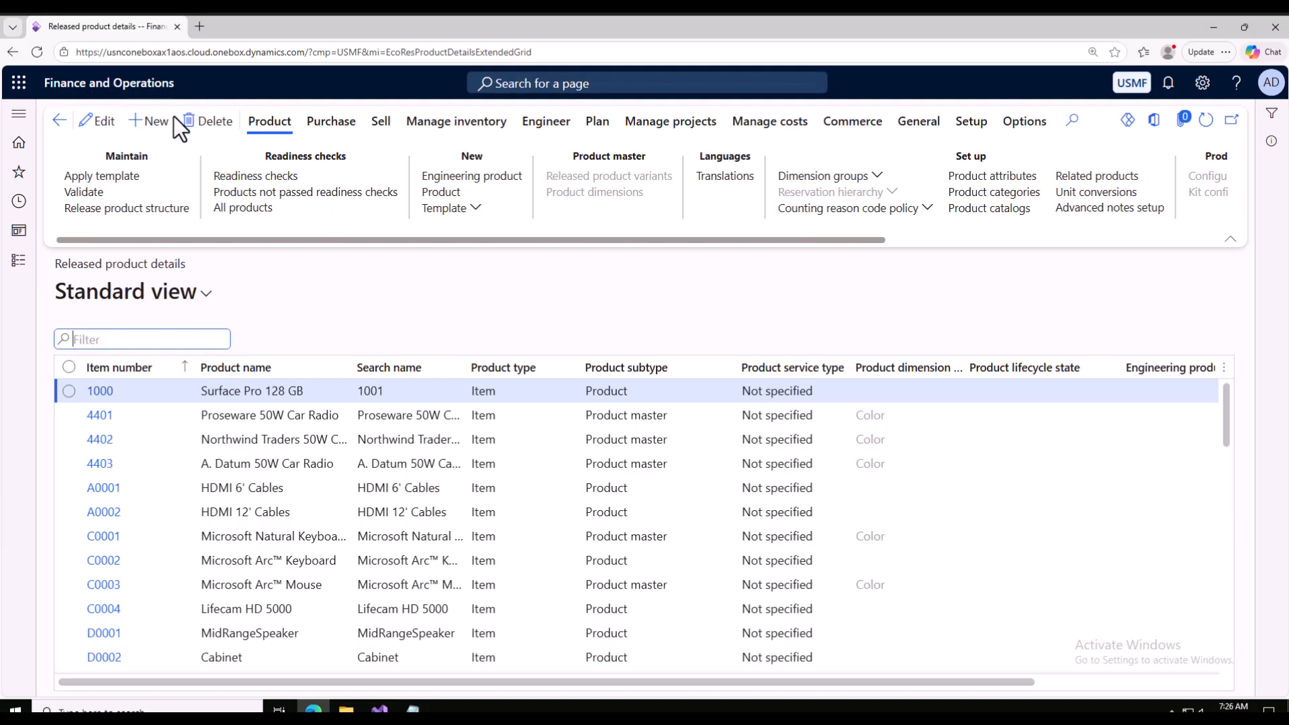
Start a new released product with TAT as its product number and item number.
{"action": "left_click", "coordinate": [159, 122]}
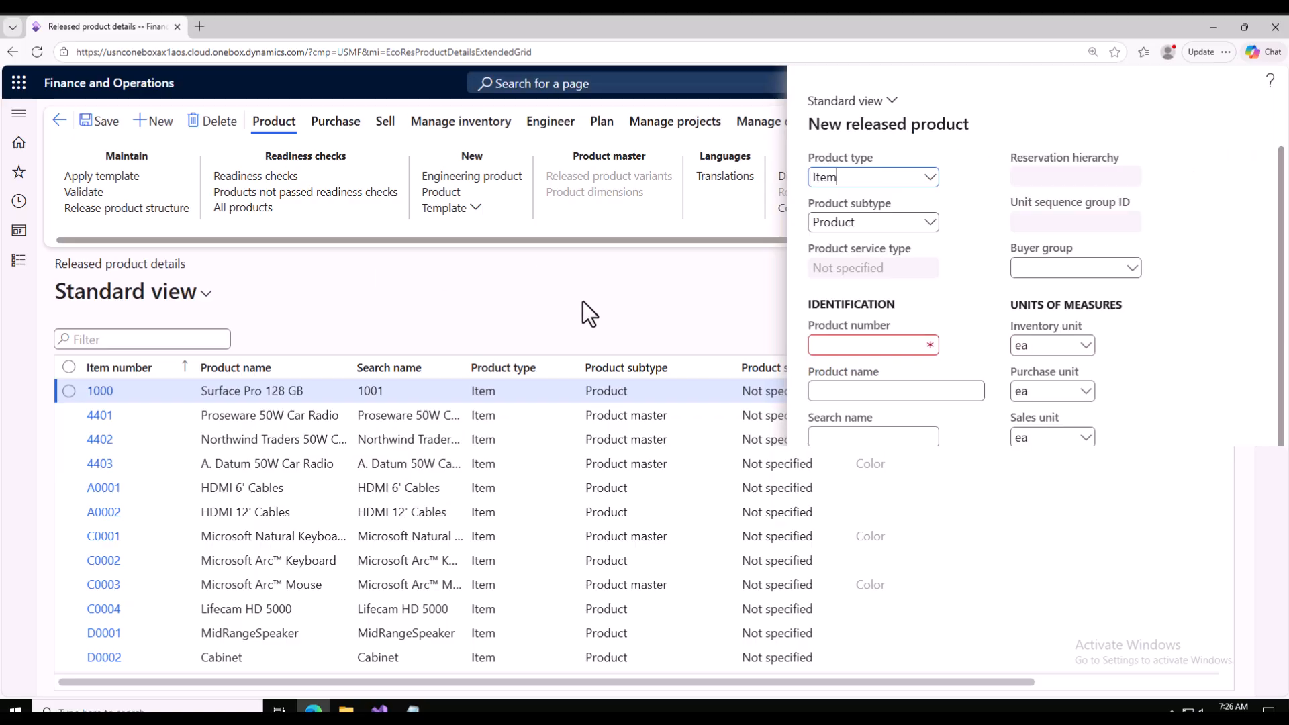
{"action": "left_click", "coordinate": [846, 347]}
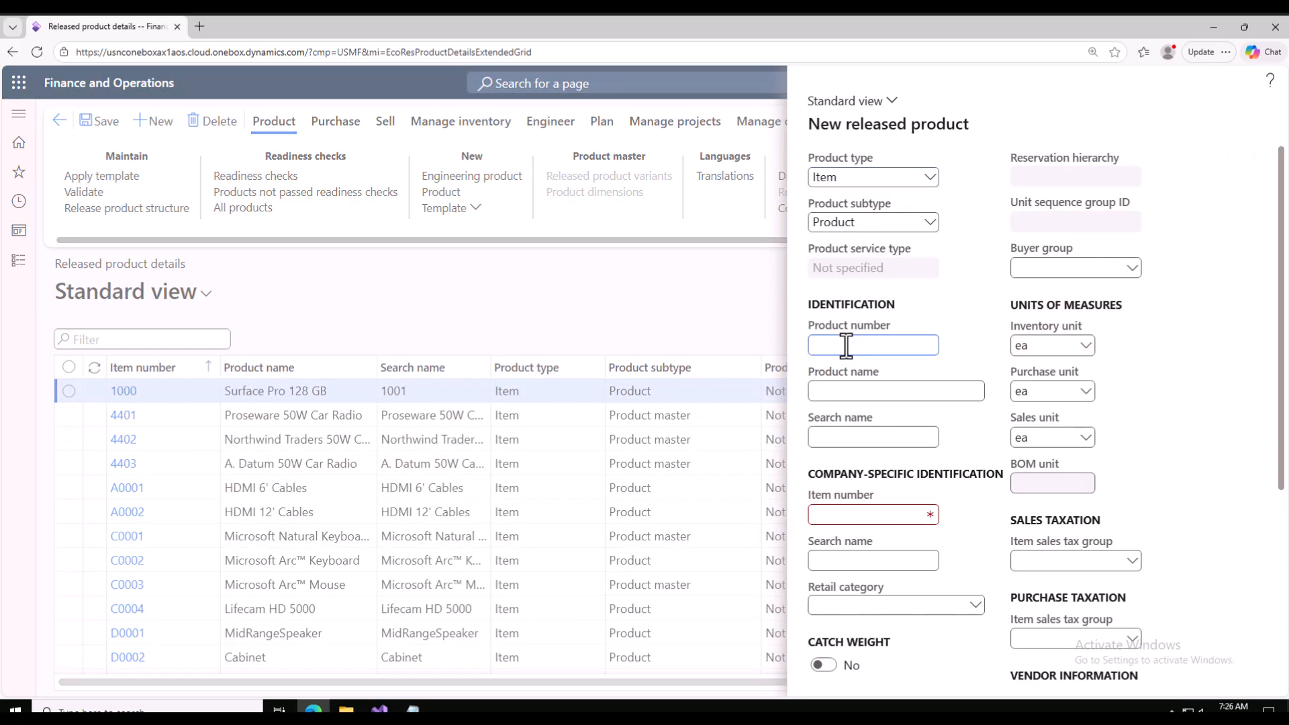
{"action": "type", "text": "TAT"}
{"action": "left_click", "coordinate": [845, 514]}
Set the new product's purchase price to 10, sales price to 11 and inventory price to 10.
{"action": "scroll", "coordinate": [847, 519], "scroll_direction": "down", "scroll_amount": 5}
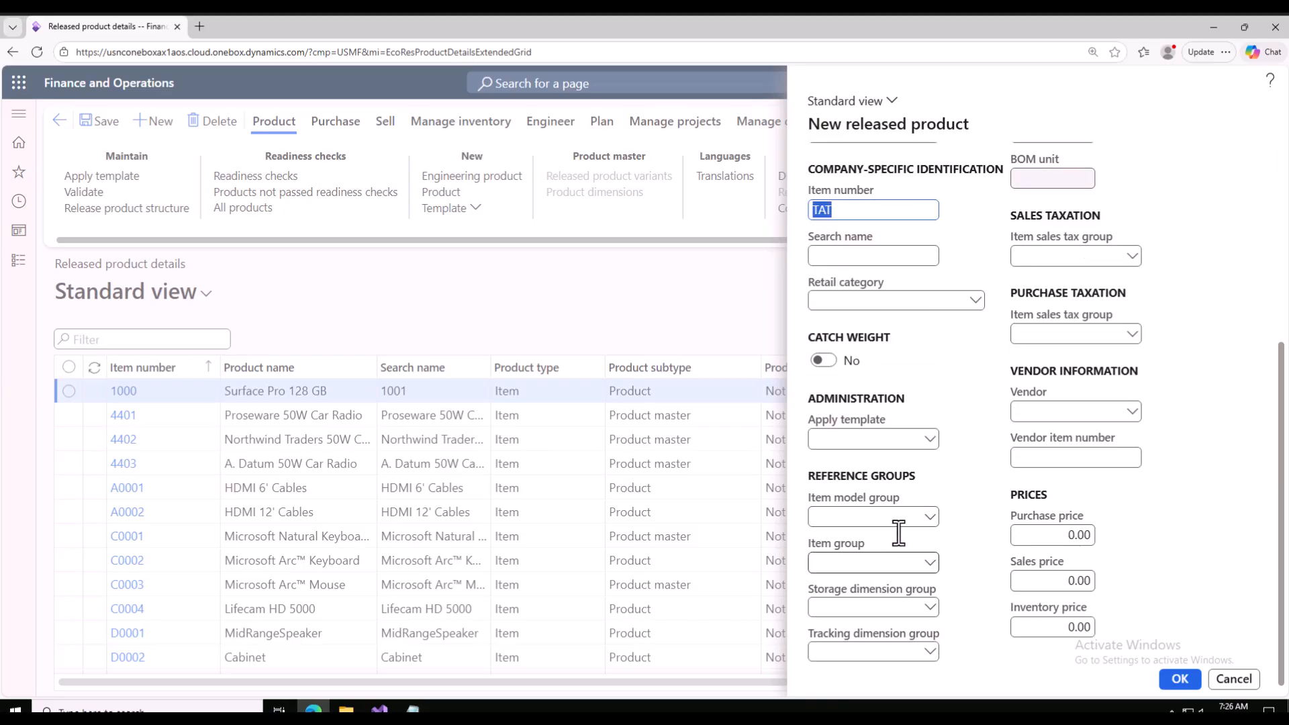
{"action": "left_click", "coordinate": [1067, 536]}
{"action": "type", "text": "10"}
{"action": "left_click", "coordinate": [1067, 581]}
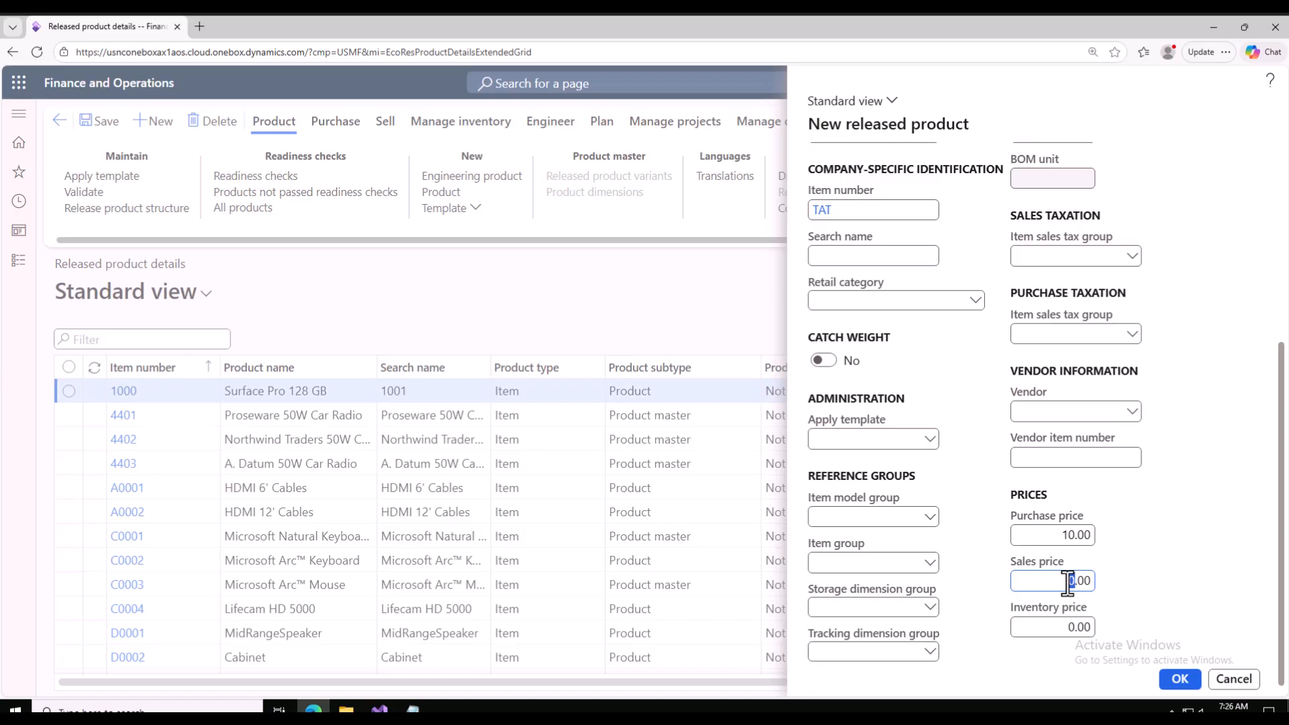
{"action": "left_click", "coordinate": [1078, 628]}
{"action": "key", "text": "BackSpace"}
{"action": "type", "text": "10"}
Assign item model group EXP, item group Audio, storage dimension group SiteWH and tracking dimension group None, and create the product.
{"action": "left_click", "coordinate": [930, 518]}
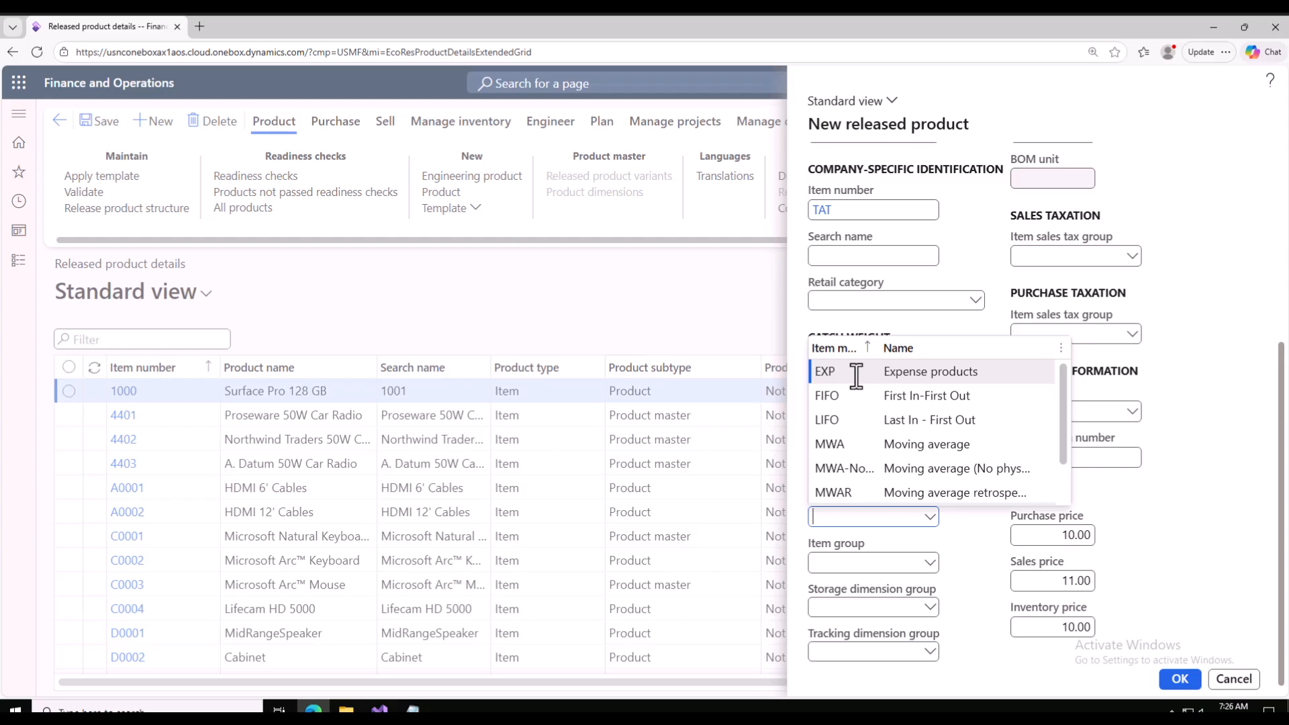
{"action": "left_click", "coordinate": [861, 373]}
{"action": "left_click", "coordinate": [928, 567]}
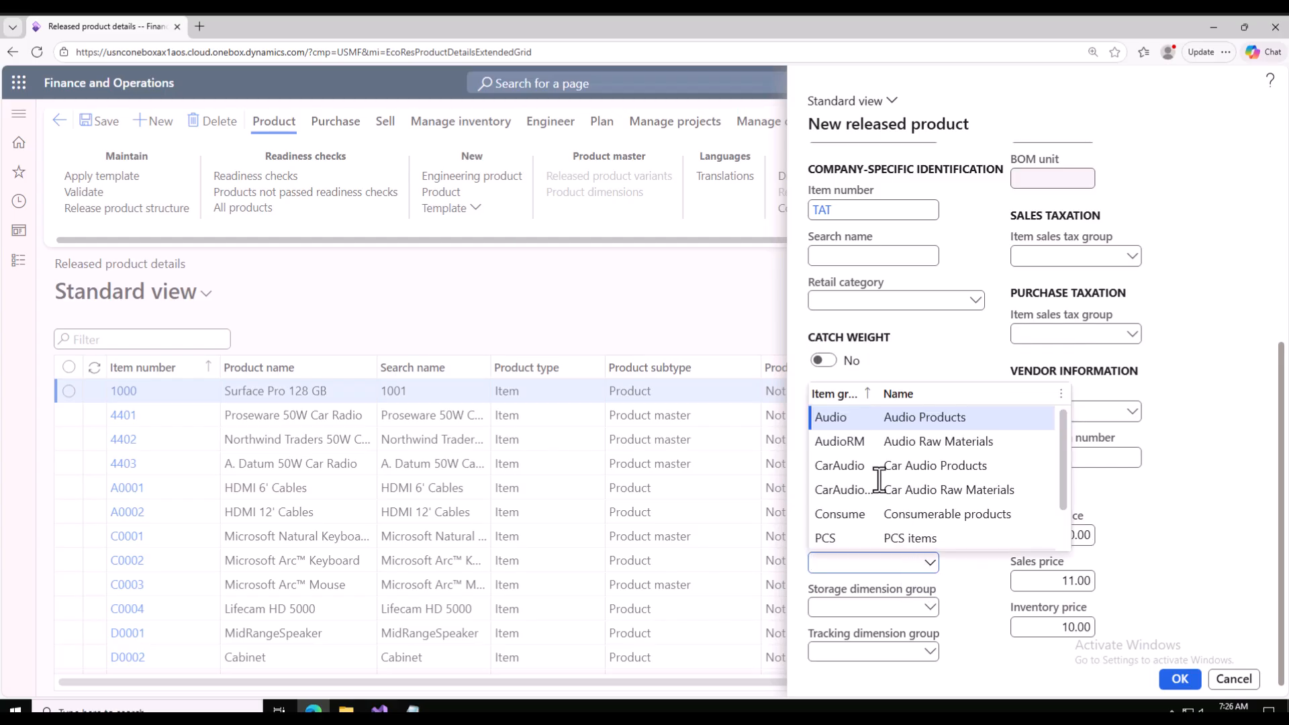
{"action": "left_click", "coordinate": [861, 417]}
{"action": "left_click", "coordinate": [929, 608]}
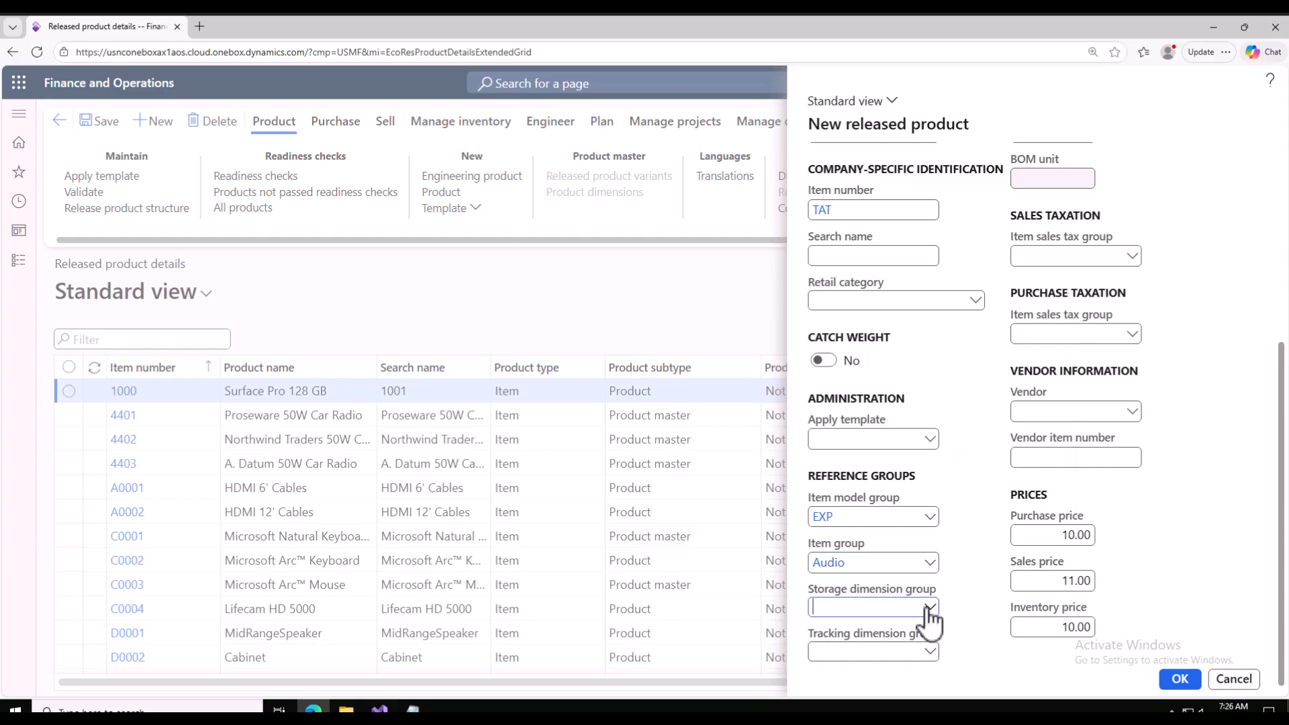
{"action": "left_click", "coordinate": [848, 486]}
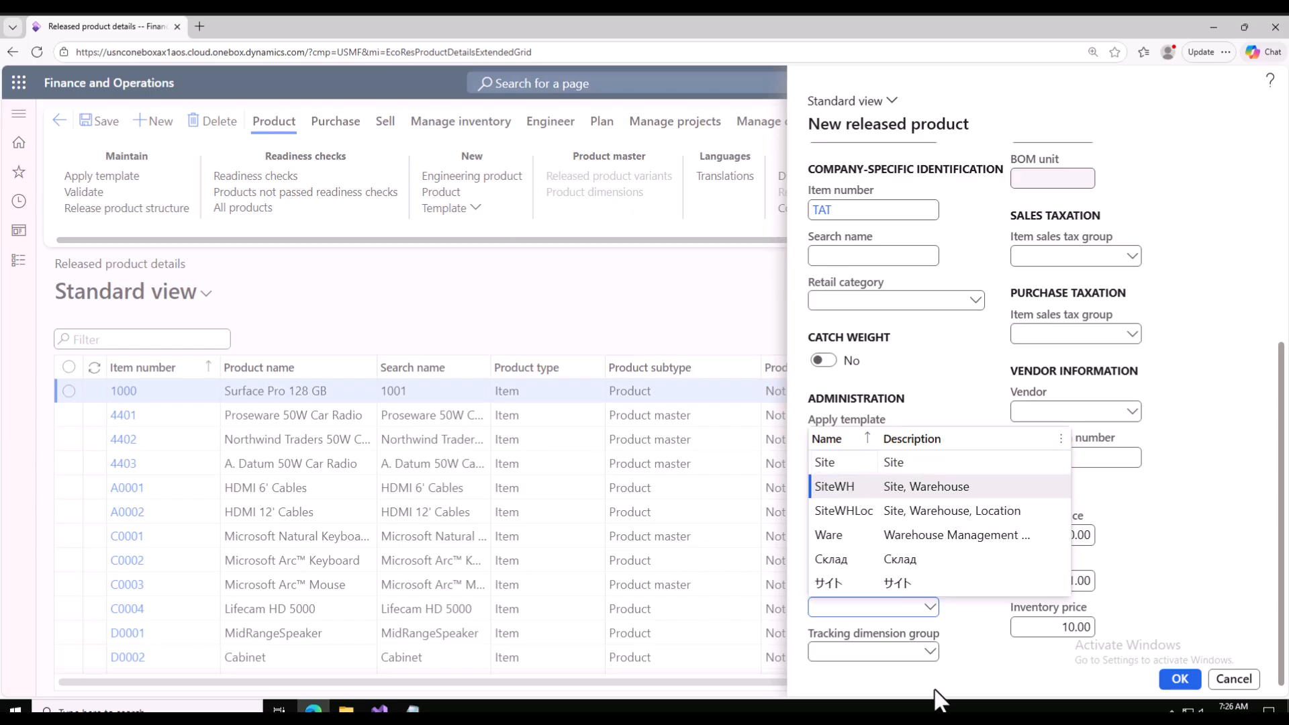
{"action": "left_click", "coordinate": [927, 653]}
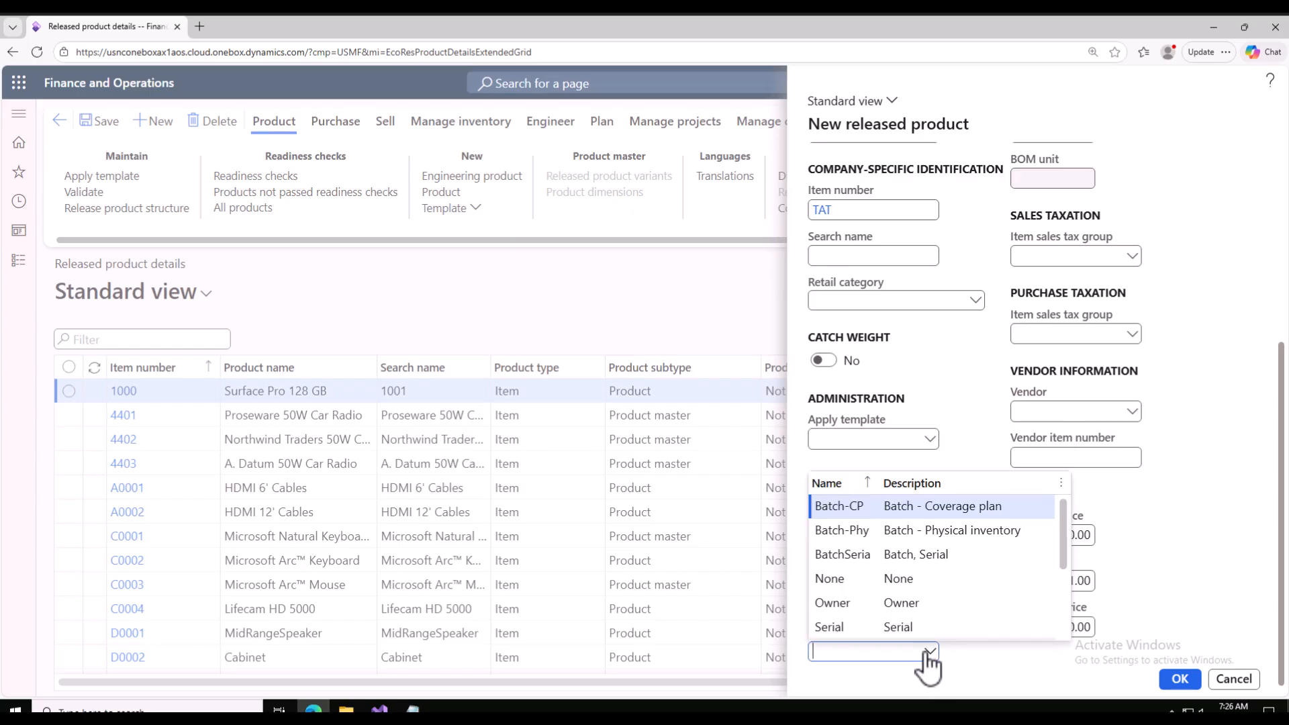
{"action": "left_click", "coordinate": [838, 579]}
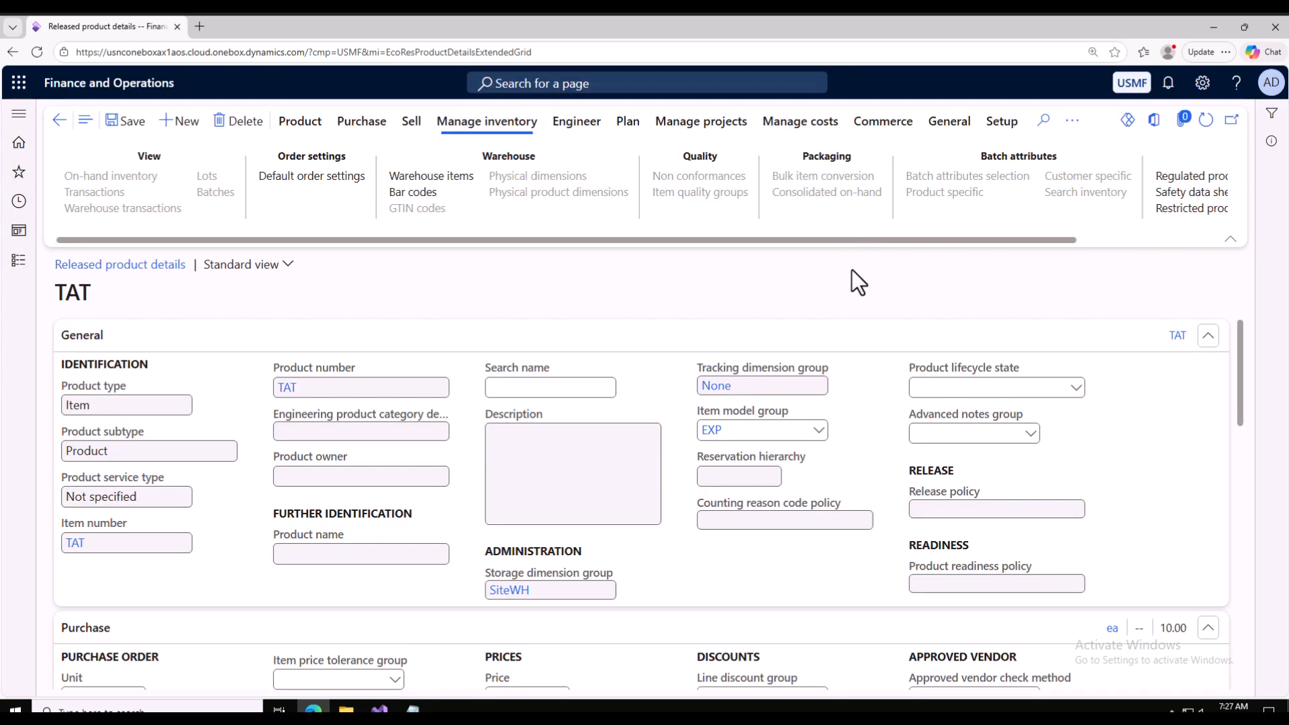
Duplicate the browser tab and check the purchase price on the TAT product record in the original tab.
{"action": "scroll", "coordinate": [439, 511], "scroll_direction": "down", "scroll_amount": 4}
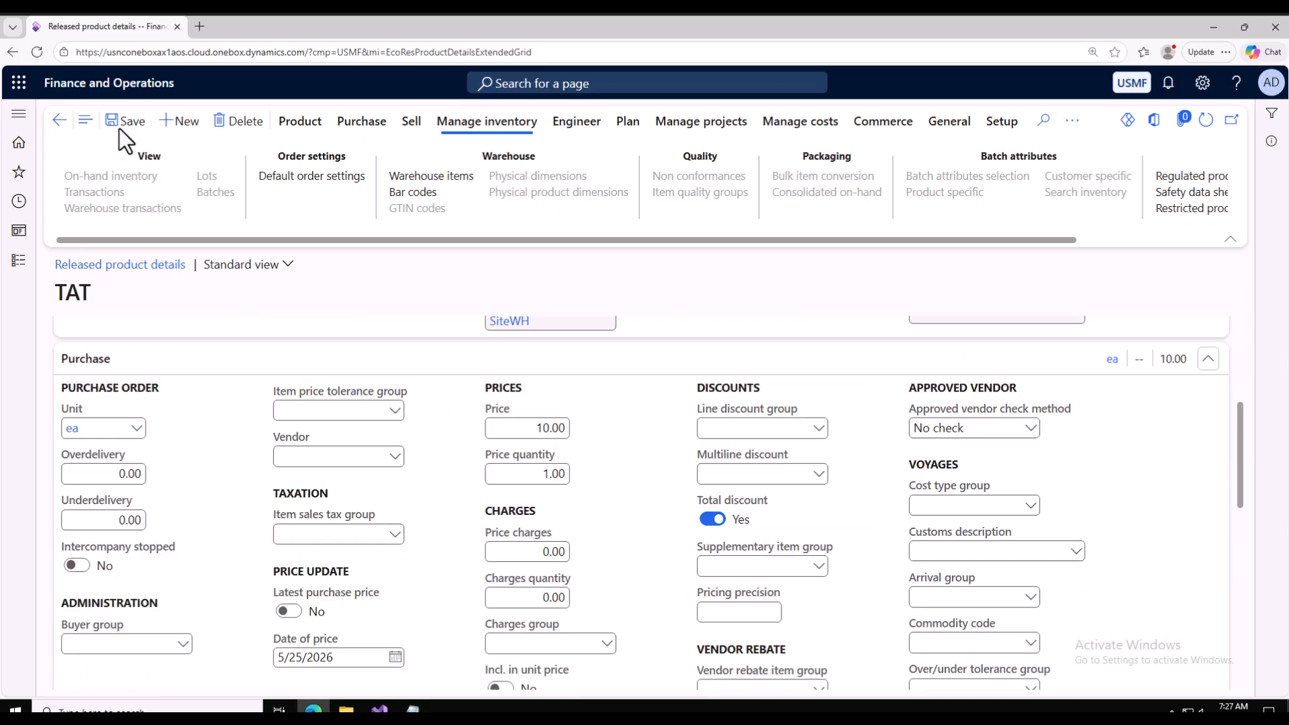
{"action": "right_click", "coordinate": [119, 30]}
{"action": "left_click", "coordinate": [169, 111]}
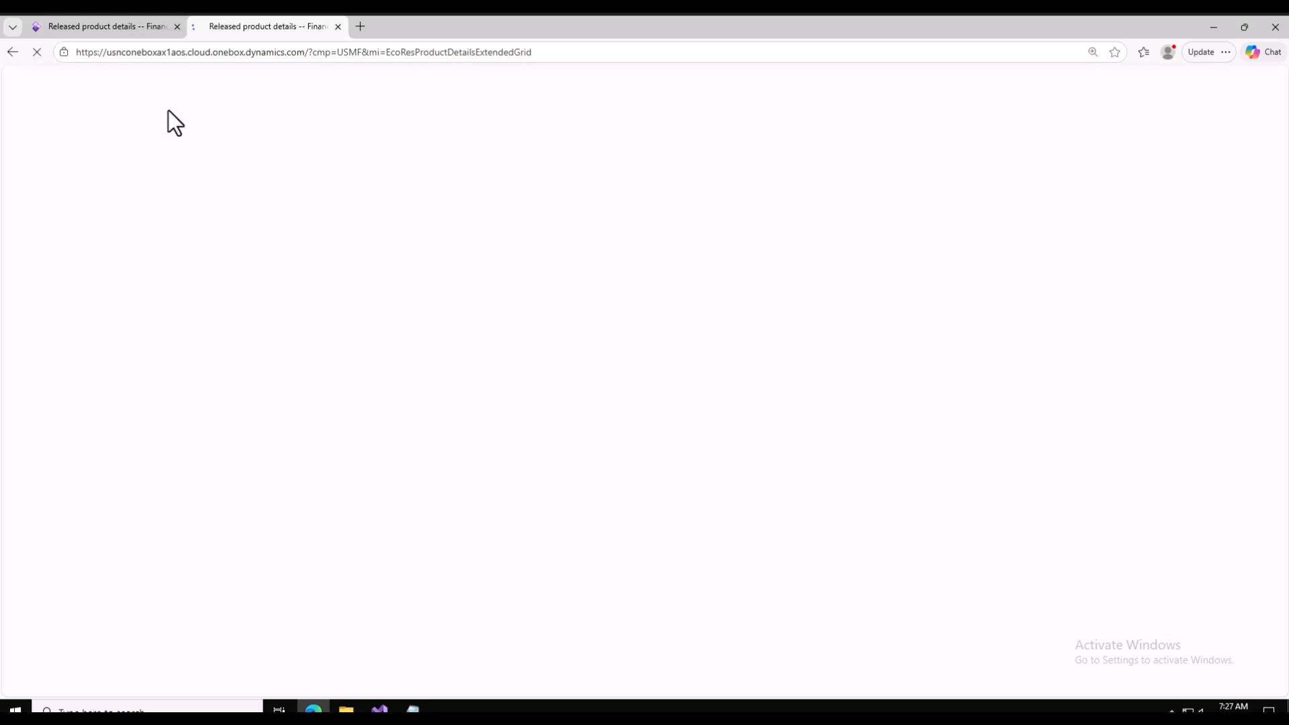
{"action": "left_click", "coordinate": [124, 30]}
{"action": "scroll", "coordinate": [248, 463], "scroll_direction": "down", "scroll_amount": 5}
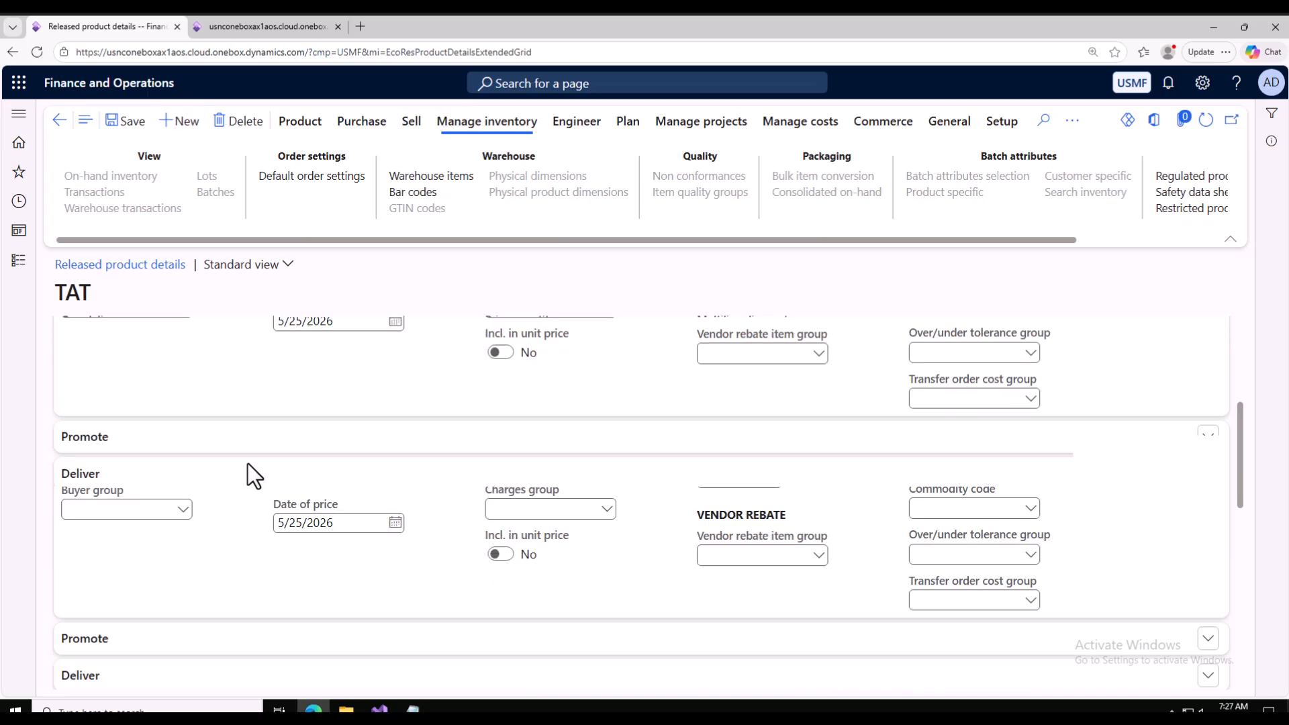
{"action": "scroll", "coordinate": [245, 490], "scroll_direction": "up", "scroll_amount": 4}
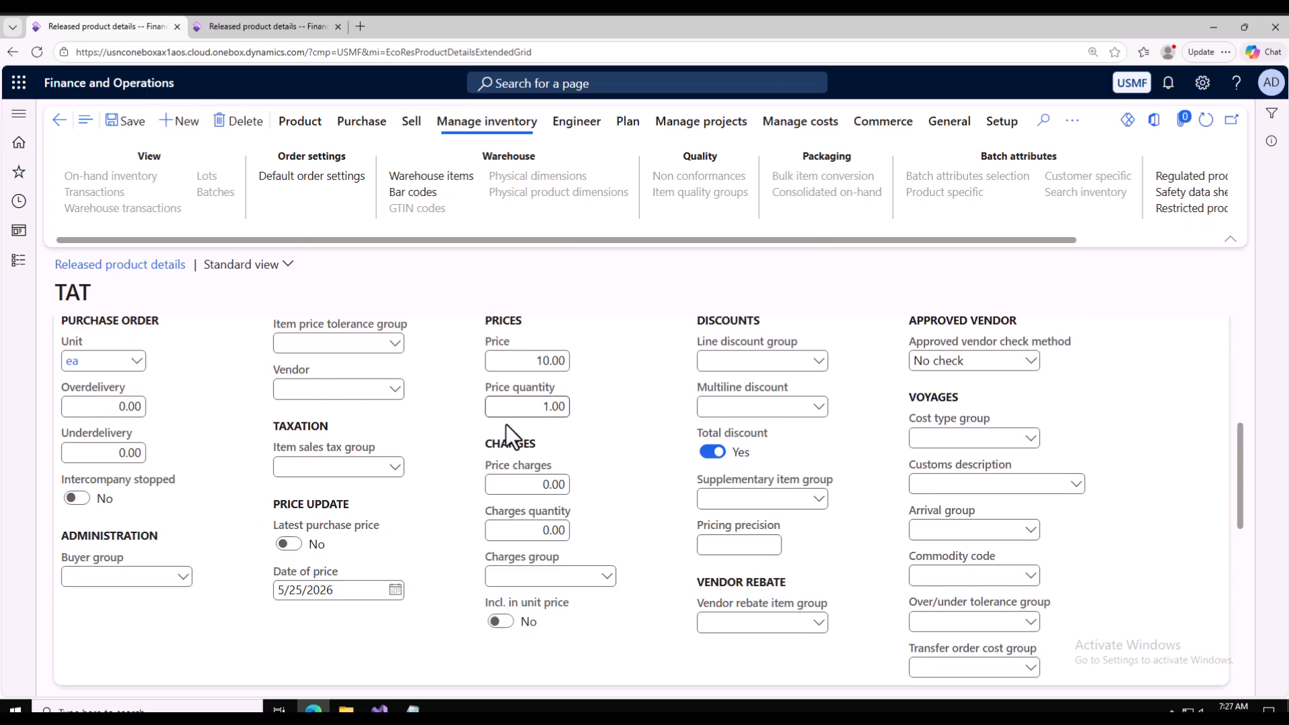
{"action": "left_click", "coordinate": [527, 360]}
Open the All purchase orders list from Procurement and sourcing in the duplicated tab.
{"action": "left_click", "coordinate": [263, 27]}
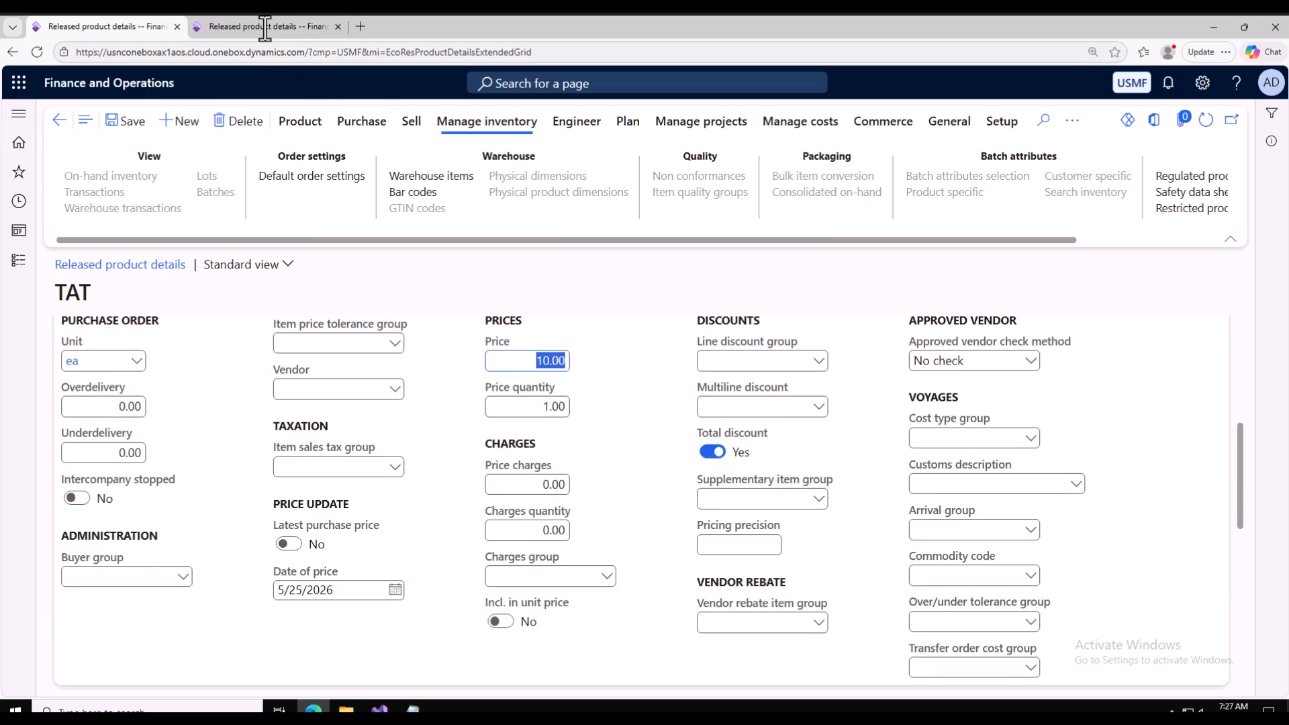
{"action": "left_click", "coordinate": [17, 263]}
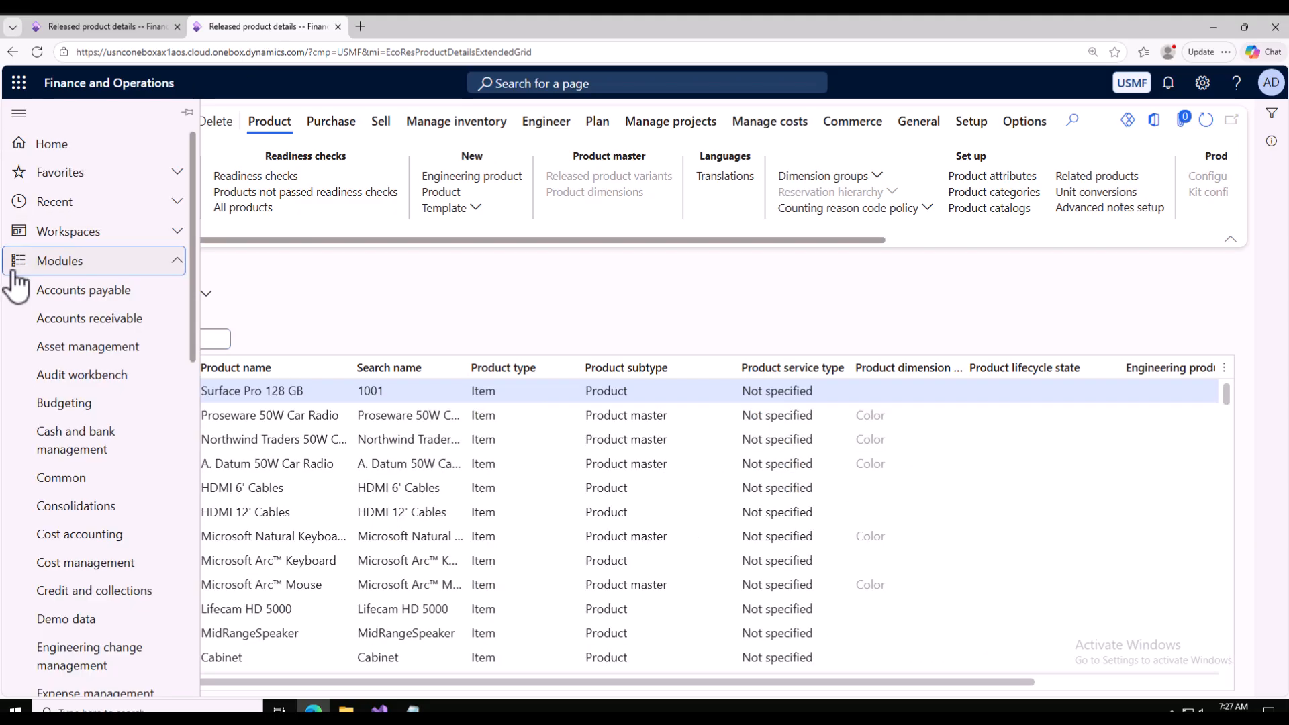
{"action": "scroll", "coordinate": [106, 403], "scroll_direction": "down", "scroll_amount": 10}
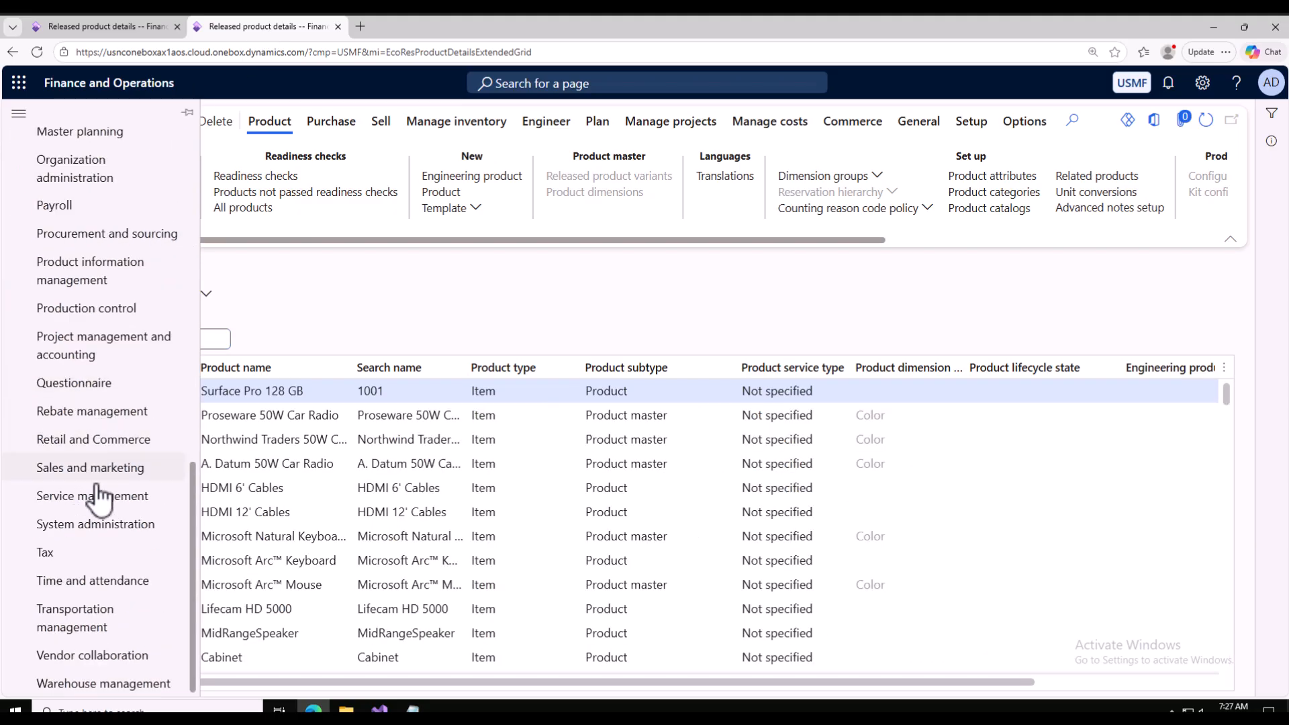
{"action": "left_click", "coordinate": [134, 236]}
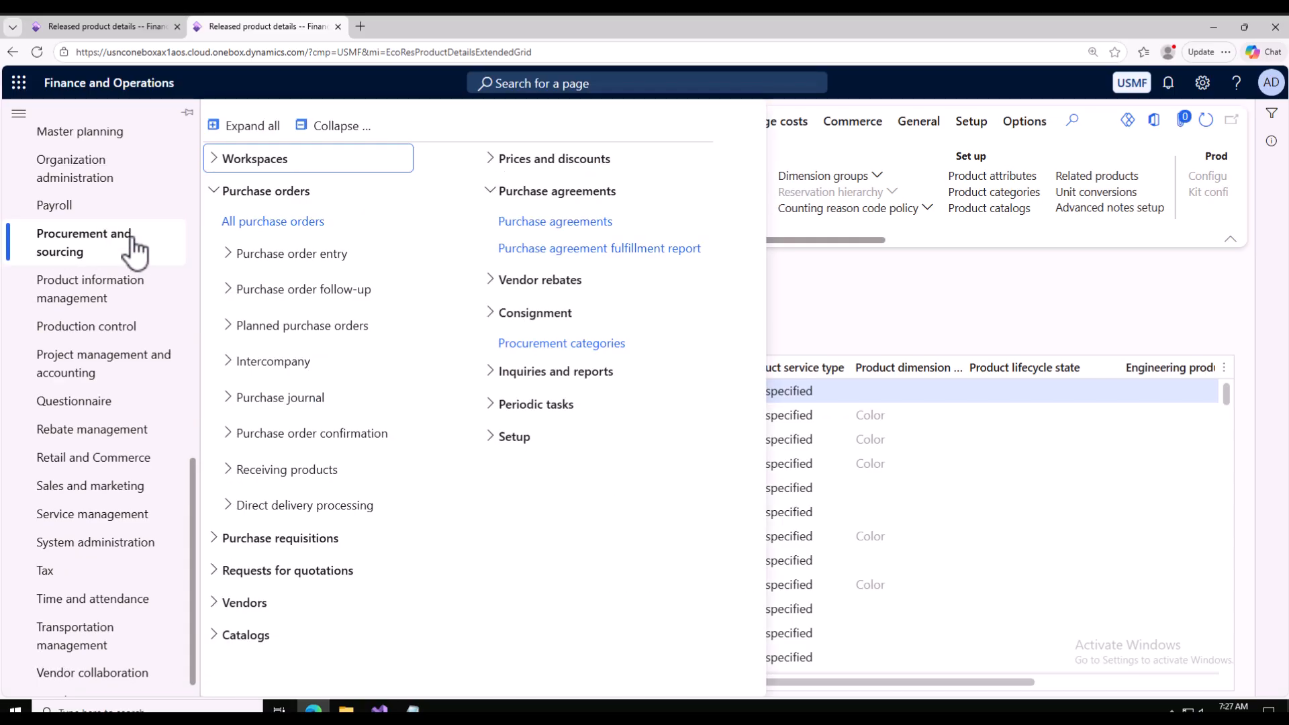
{"action": "left_click", "coordinate": [267, 225]}
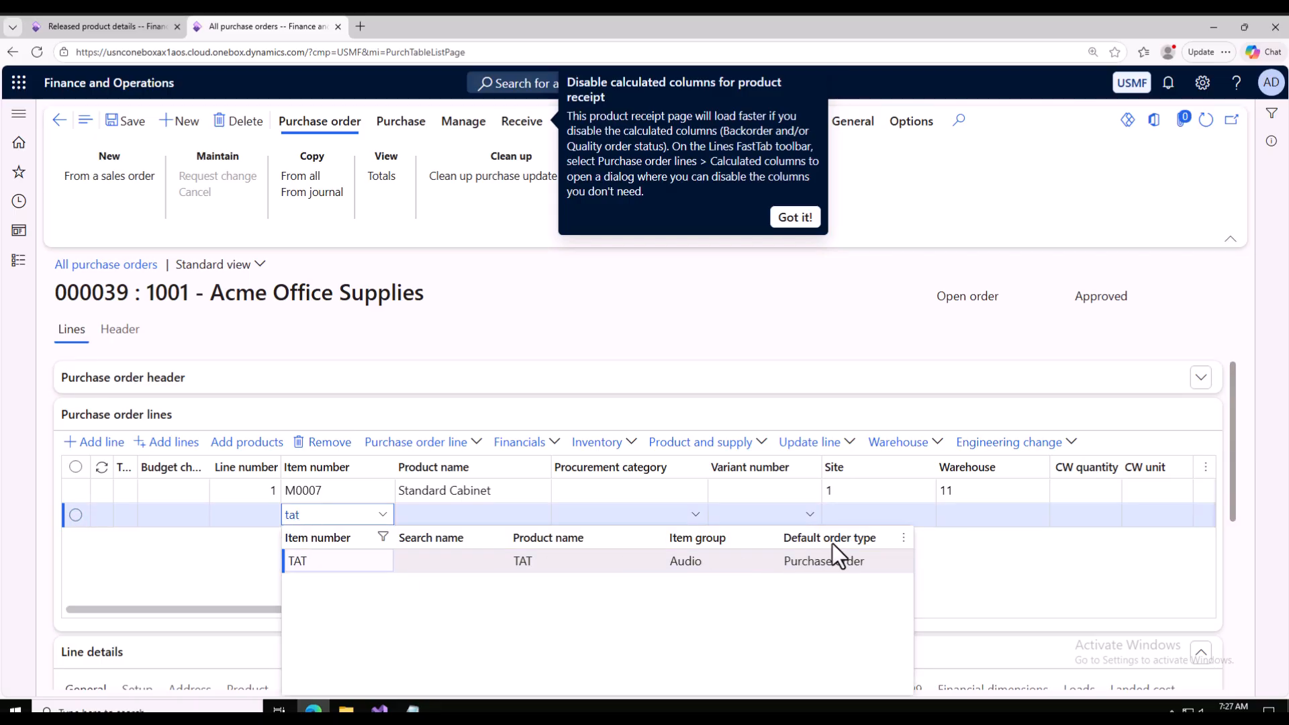
Fill the new Acme Office Supplies purchase order line with item TAT, site 1 and warehouse 11, and examine its unit price.
{"action": "left_click", "coordinate": [826, 557]}
{"action": "left_click", "coordinate": [874, 517]}
{"action": "type", "text": "1"}
{"action": "left_click", "coordinate": [956, 512]}
{"action": "type", "text": "11"}
{"action": "left_click_drag", "start_coordinate": [645, 608], "coordinate": [860, 614]}
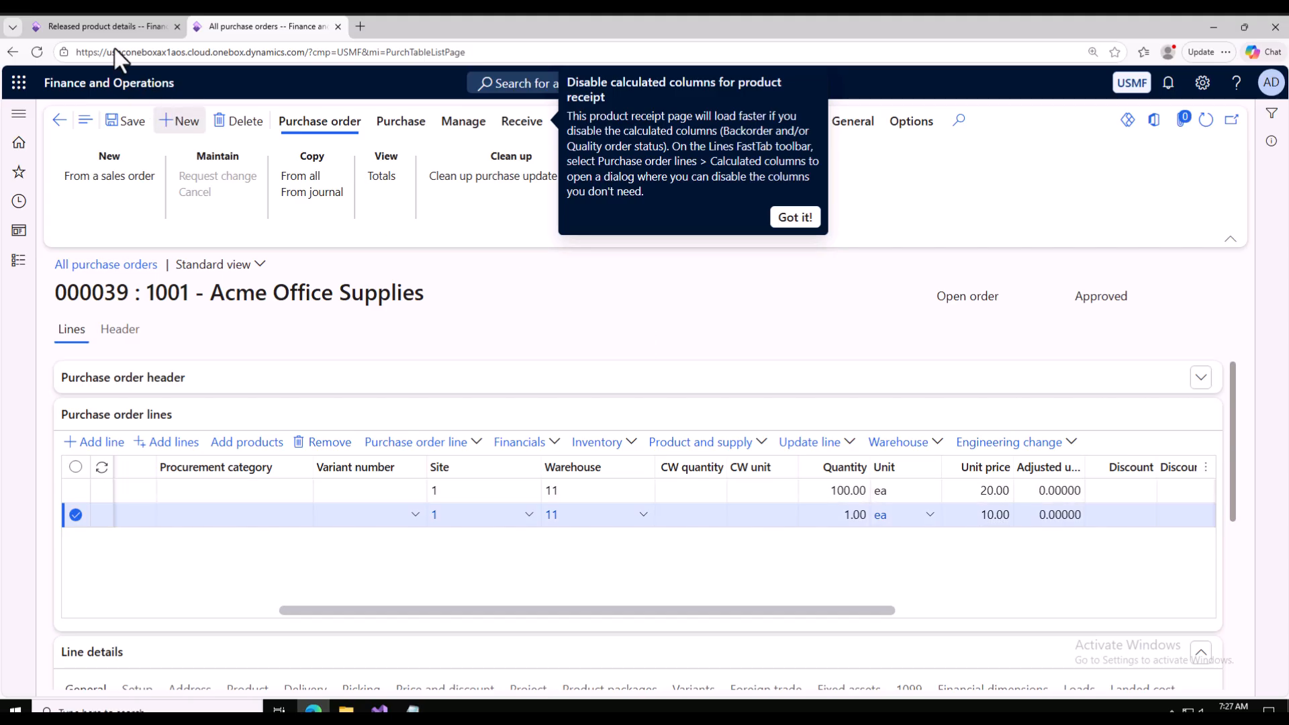
Return to the TAT product record and view its existing purchase trade agreements.
{"action": "left_click", "coordinate": [102, 27]}
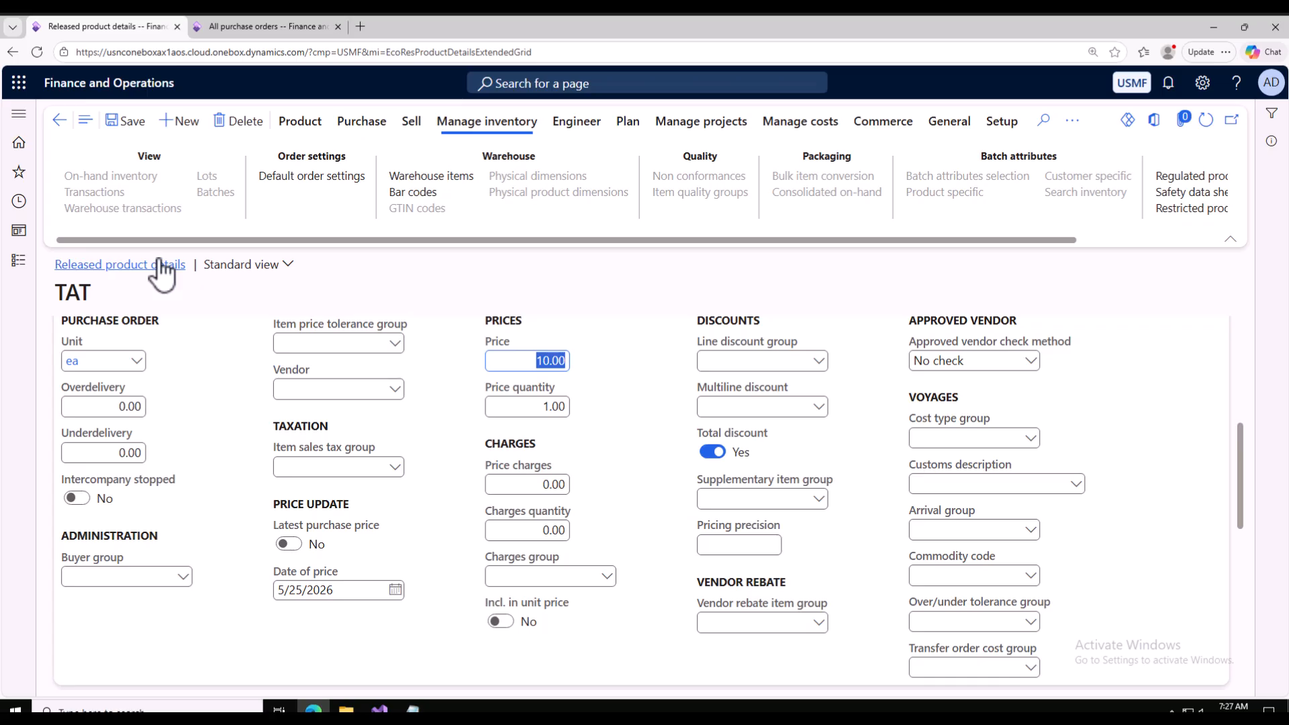
{"action": "left_click", "coordinate": [365, 125]}
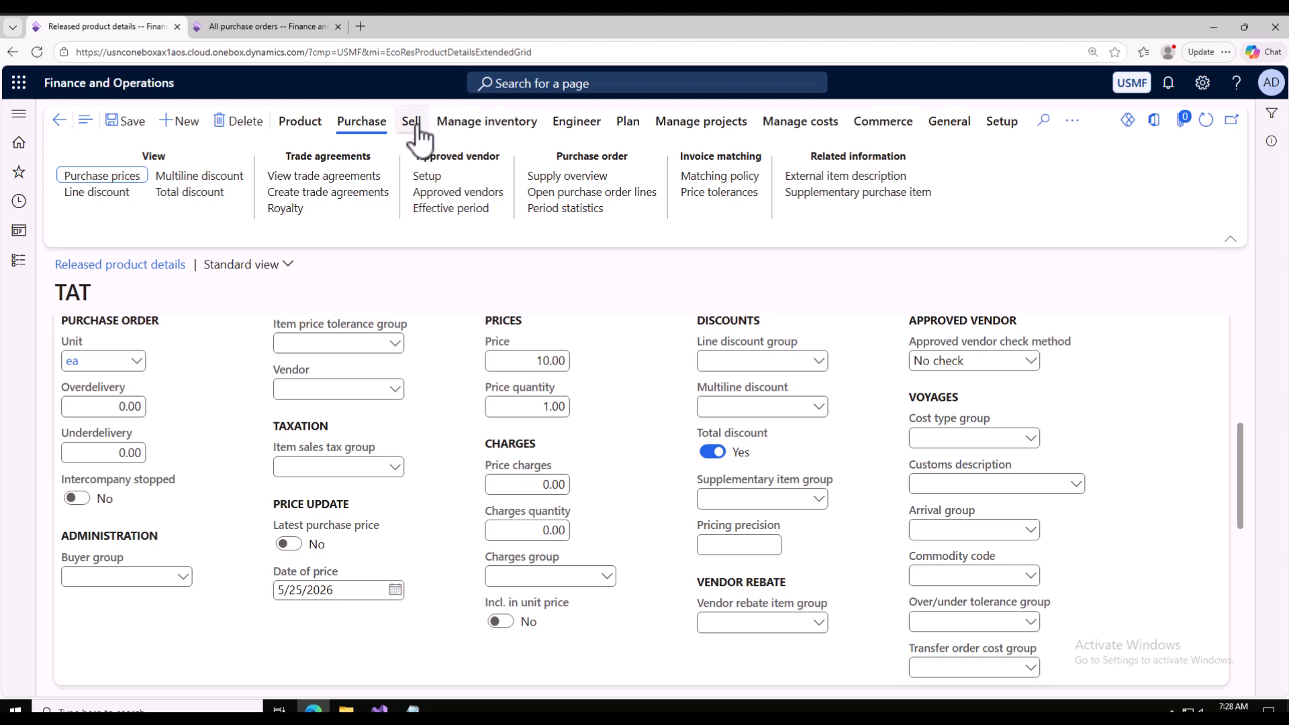
{"action": "left_click", "coordinate": [413, 123]}
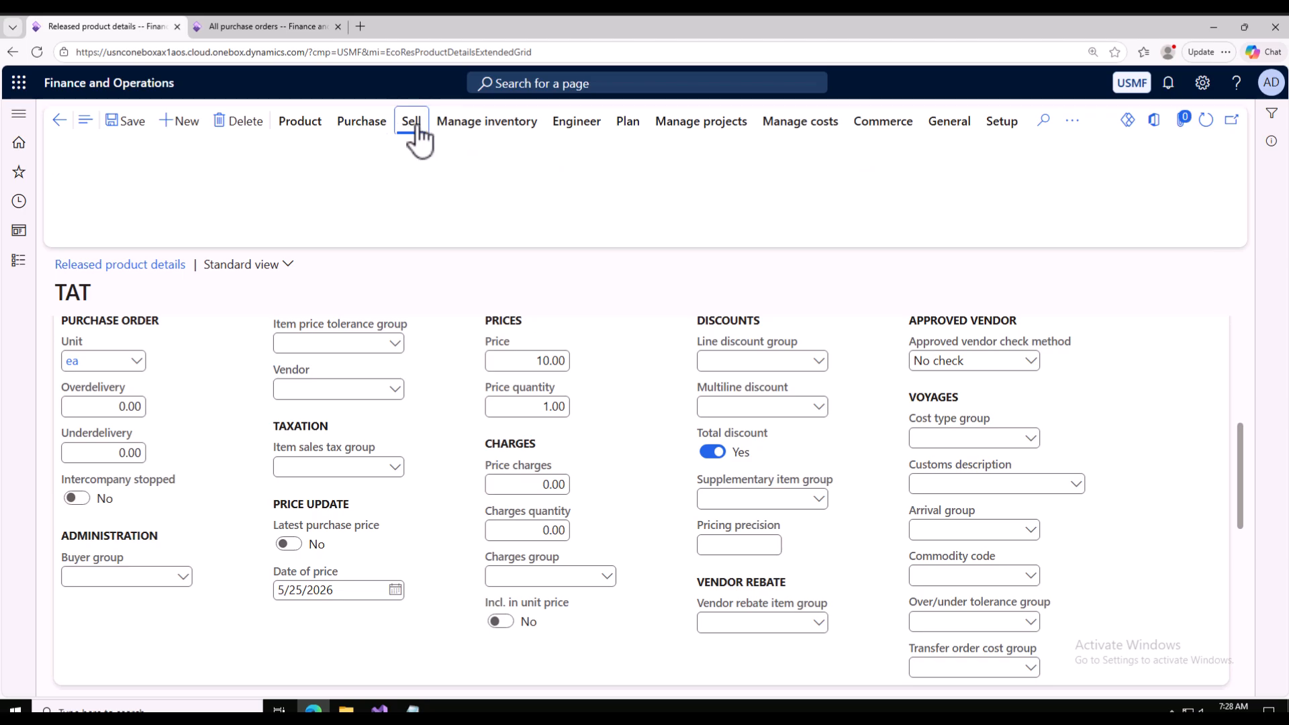
{"action": "left_click", "coordinate": [363, 123]}
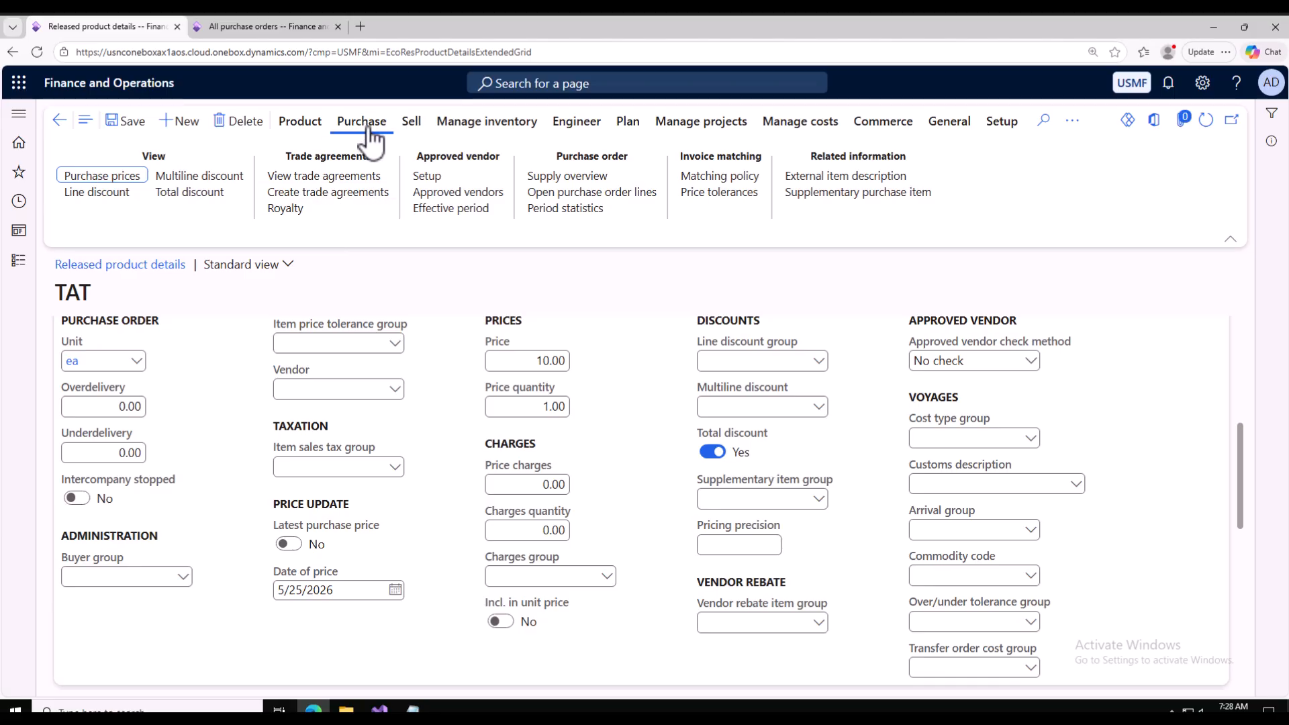
{"action": "left_click", "coordinate": [313, 177]}
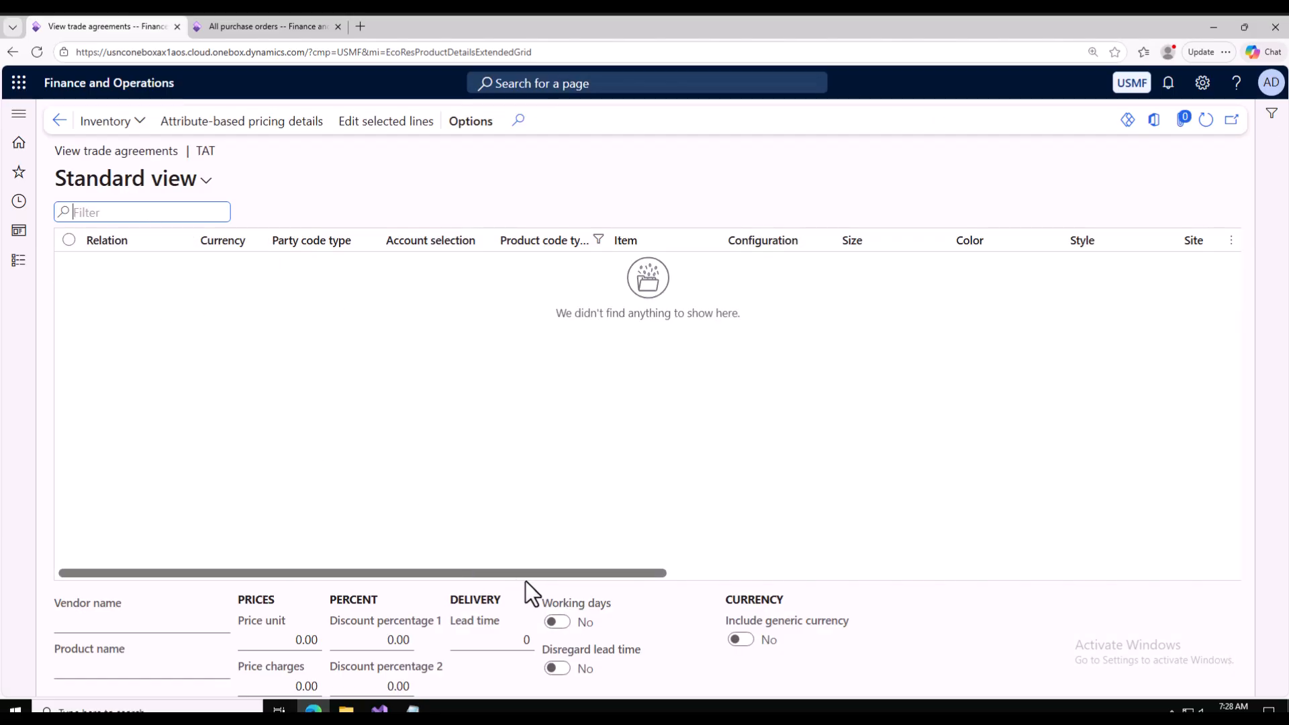
{"action": "left_click_drag", "start_coordinate": [649, 573], "coordinate": [953, 573]}
{"action": "left_click", "coordinate": [59, 121]}
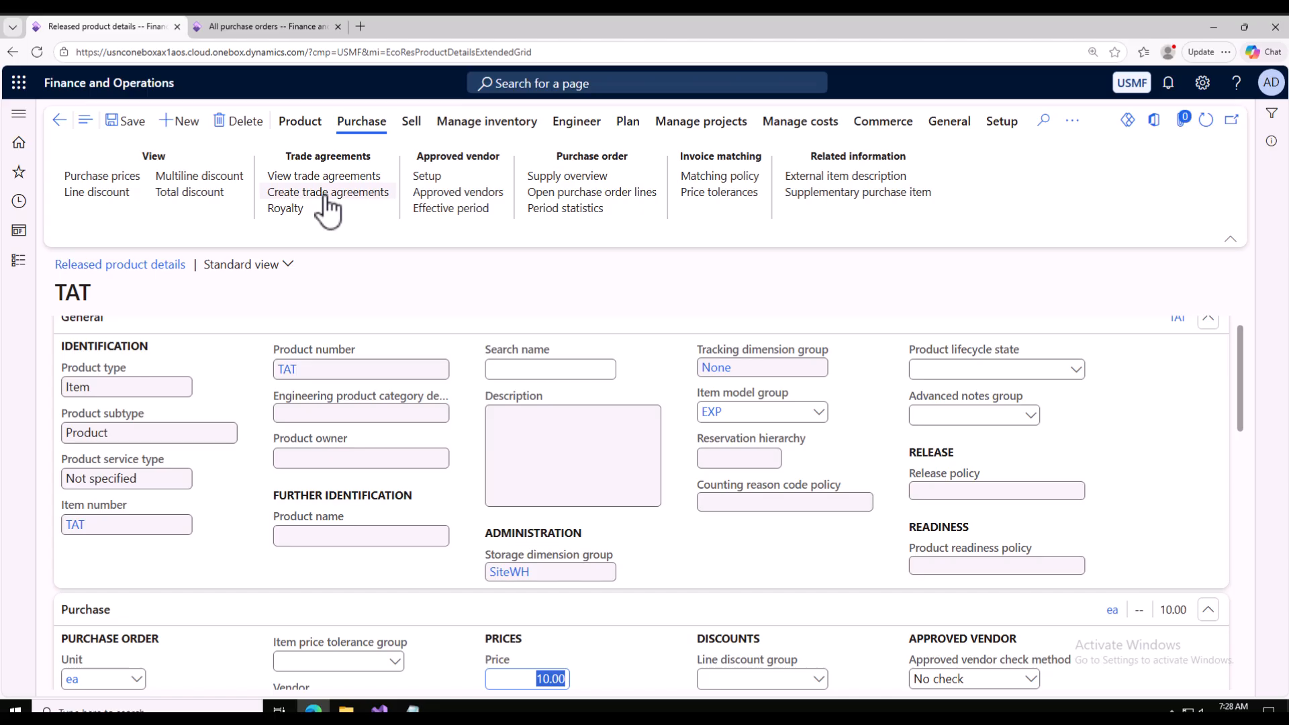
Start creating trade agreements for product TAT and add a new journal with the name S_Price.
{"action": "left_click", "coordinate": [328, 193]}
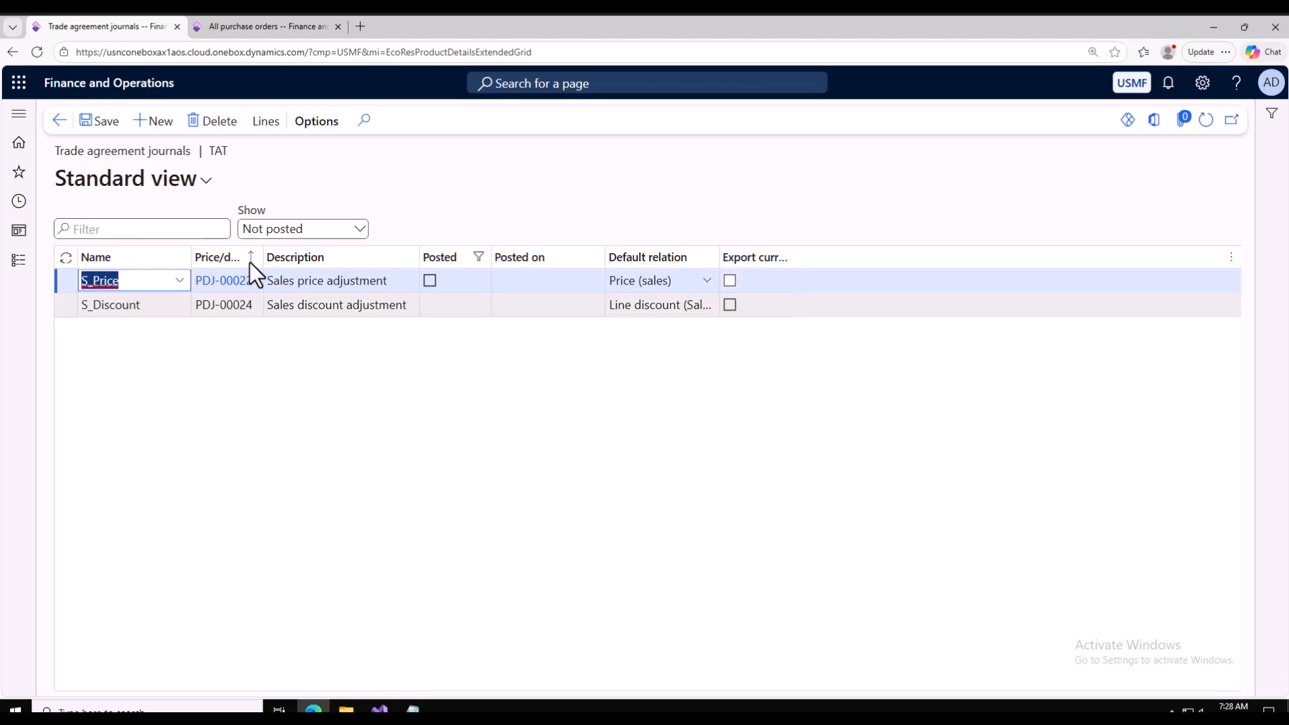
{"action": "left_click", "coordinate": [156, 122]}
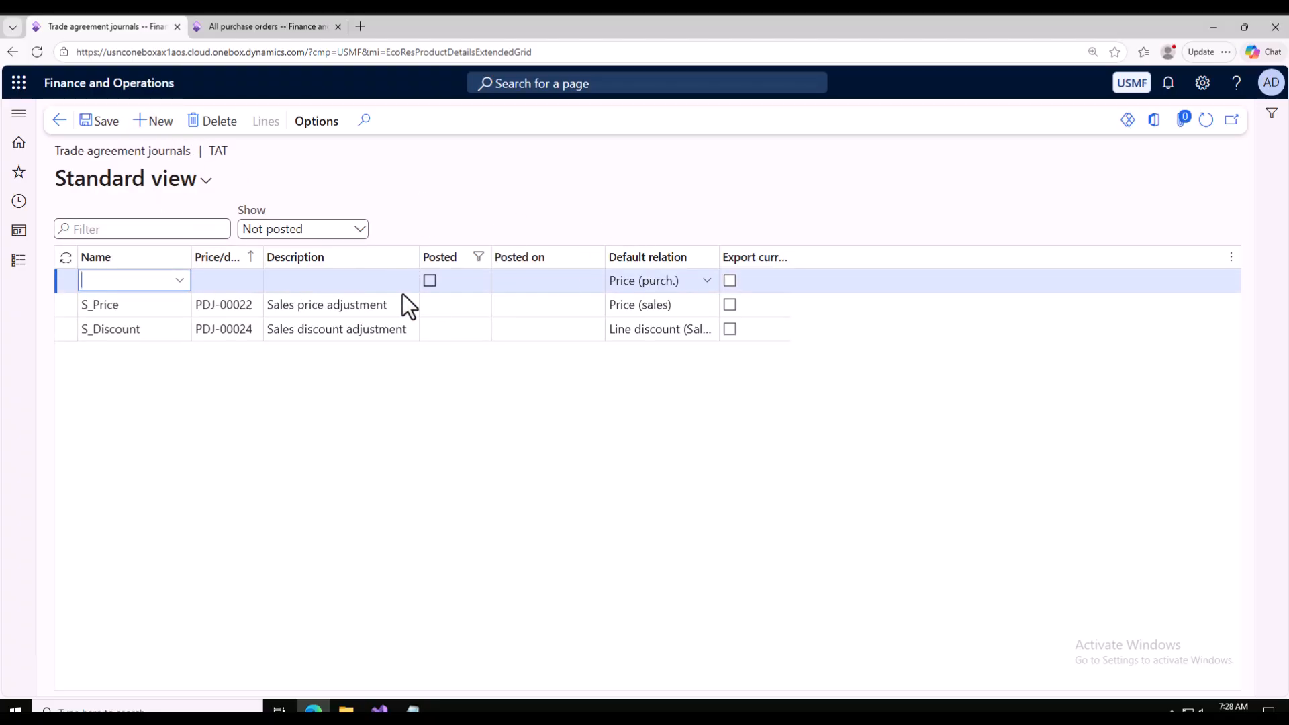
{"action": "left_click", "coordinate": [180, 280]}
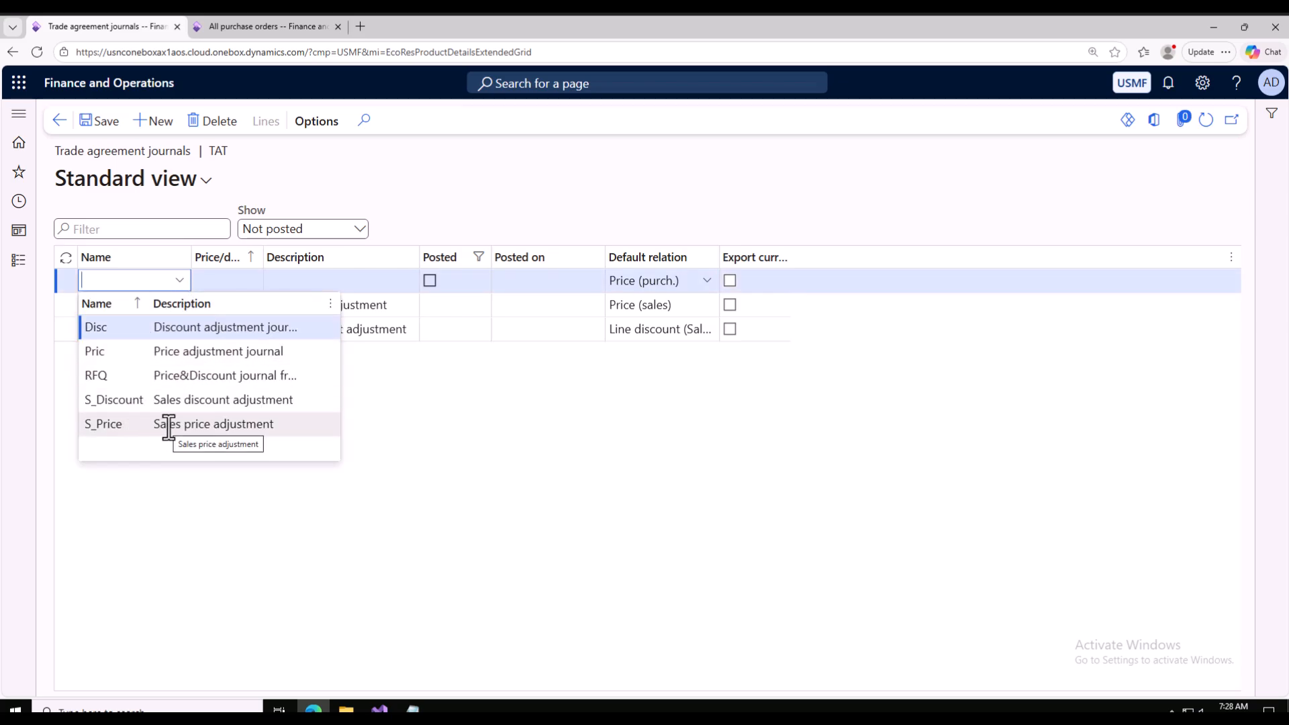
{"action": "left_click", "coordinate": [210, 424]}
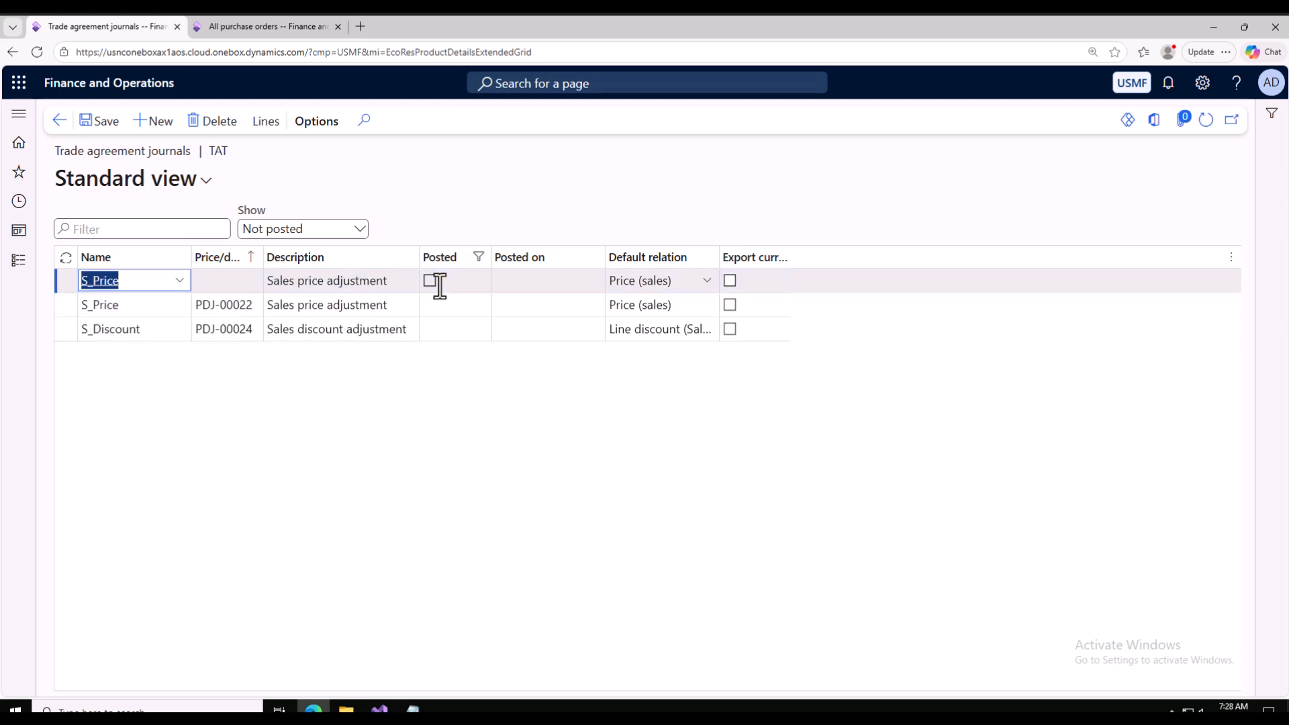
Set the new S_Price journal's default relation to Price (purch.) and open its journal lines.
{"action": "left_click", "coordinate": [263, 122]}
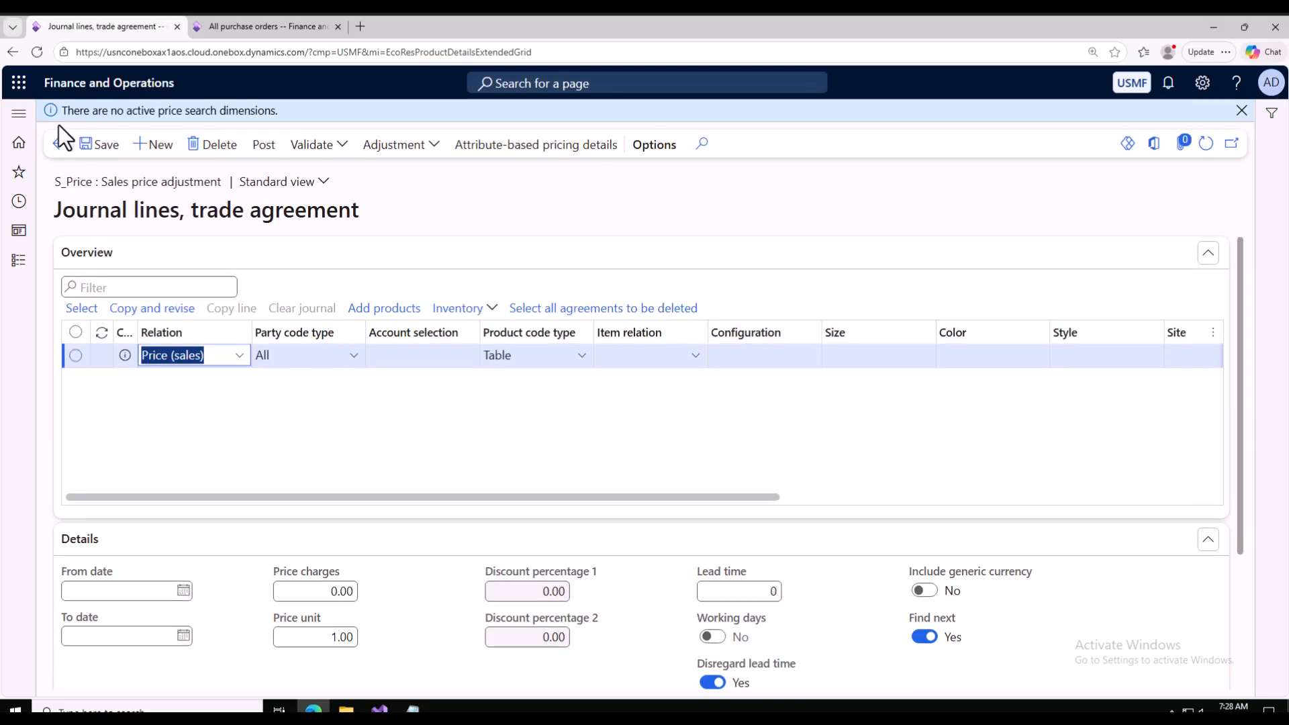
{"action": "left_click", "coordinate": [59, 144]}
{"action": "left_click", "coordinate": [707, 280]}
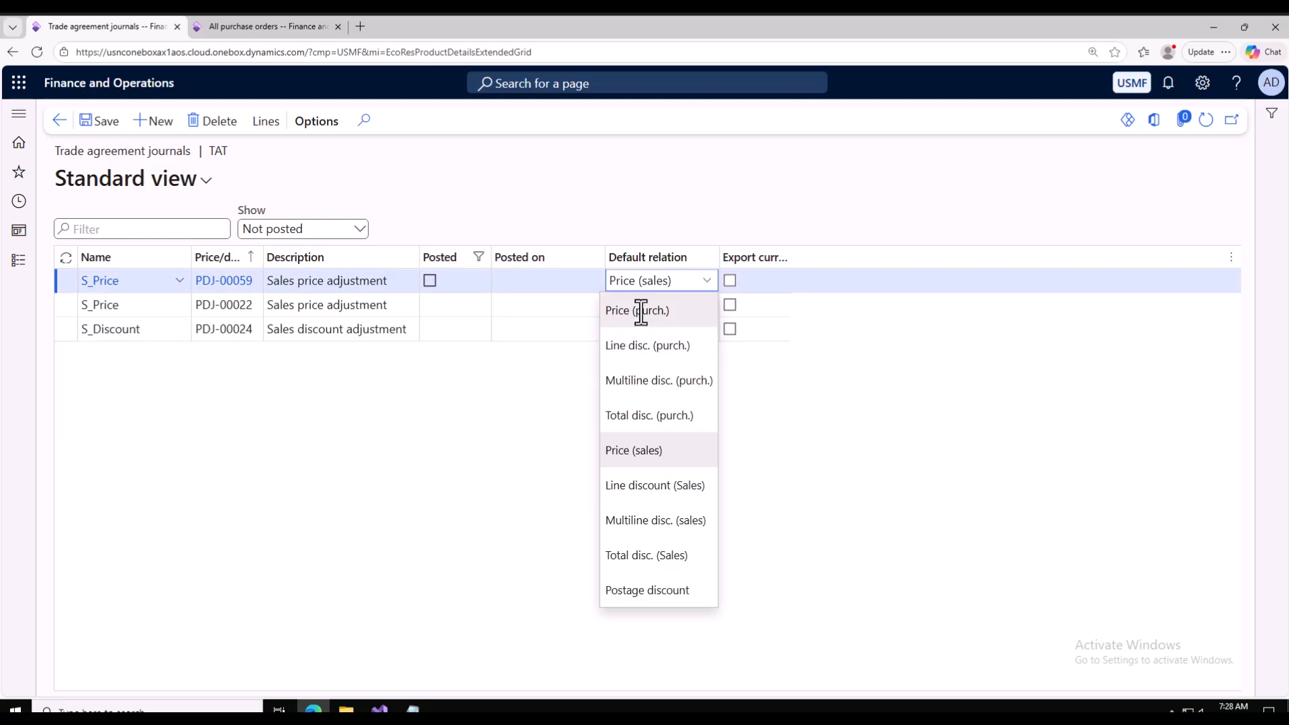
{"action": "left_click", "coordinate": [642, 310]}
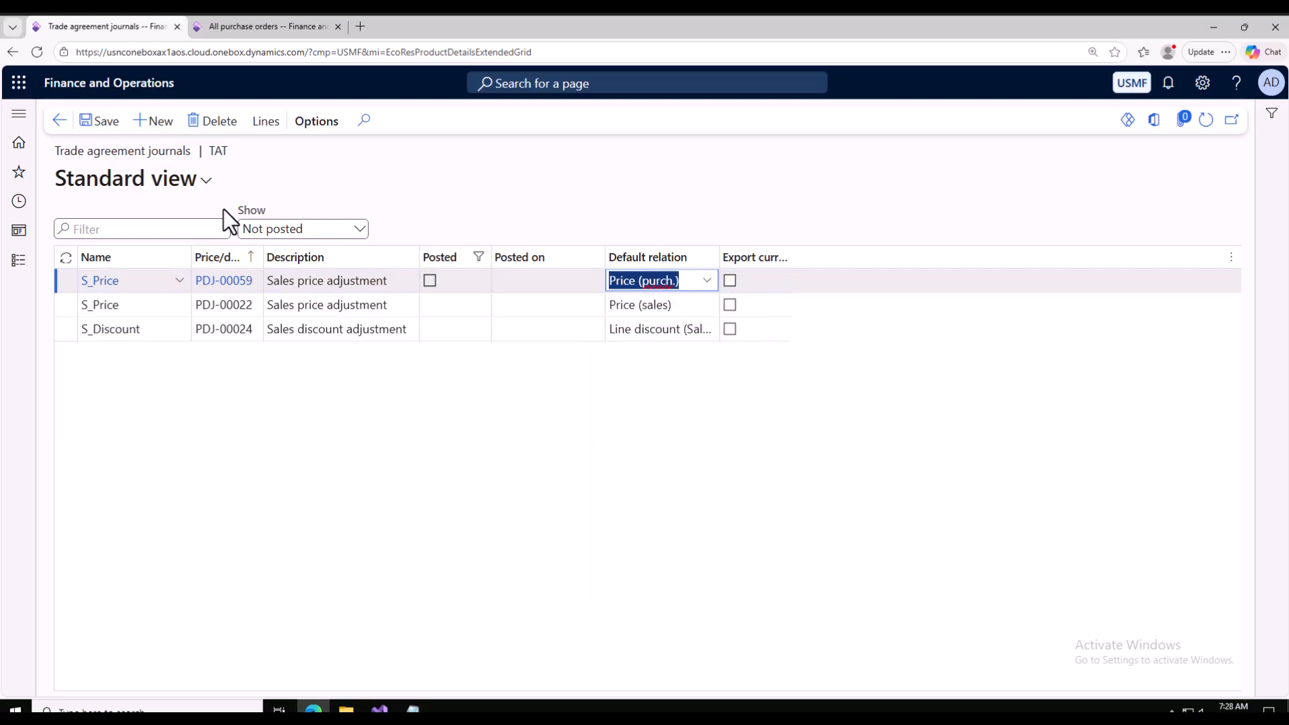
{"action": "left_click", "coordinate": [265, 123]}
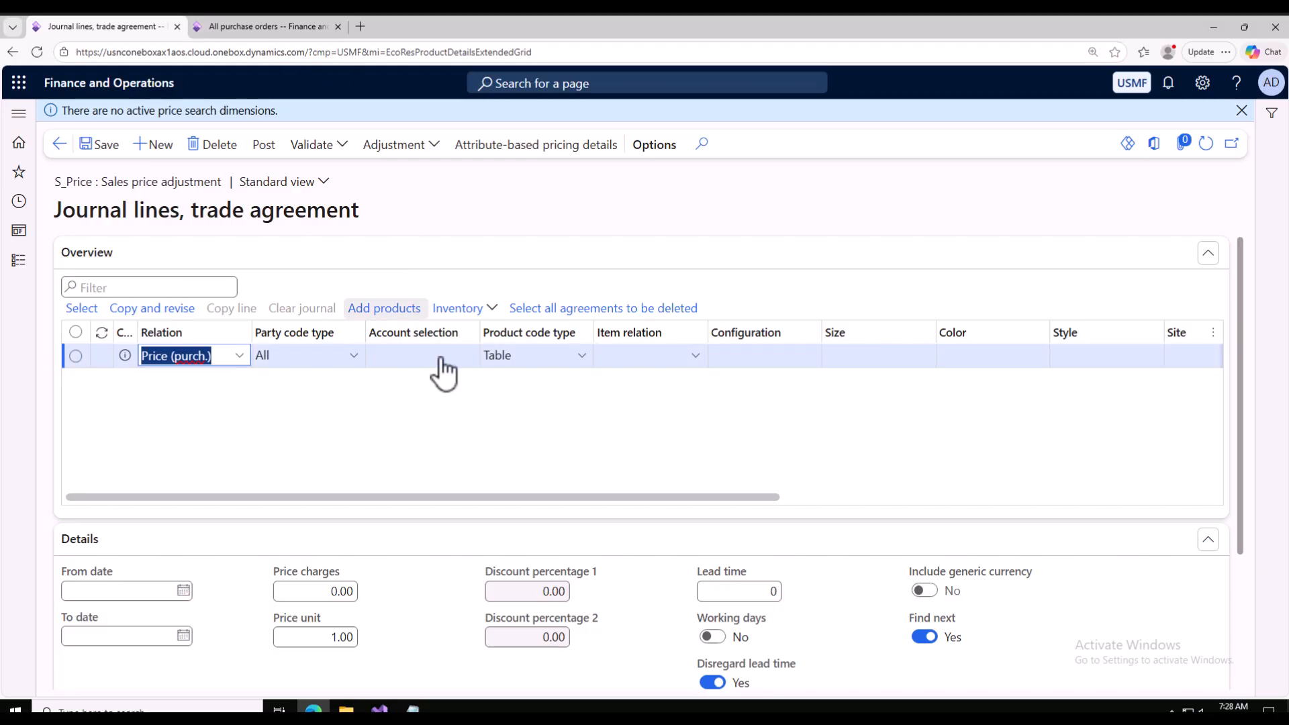
Check the vendor on the open purchase order in the other browser tab and return to the trade agreement lines.
{"action": "left_click", "coordinate": [413, 708]}
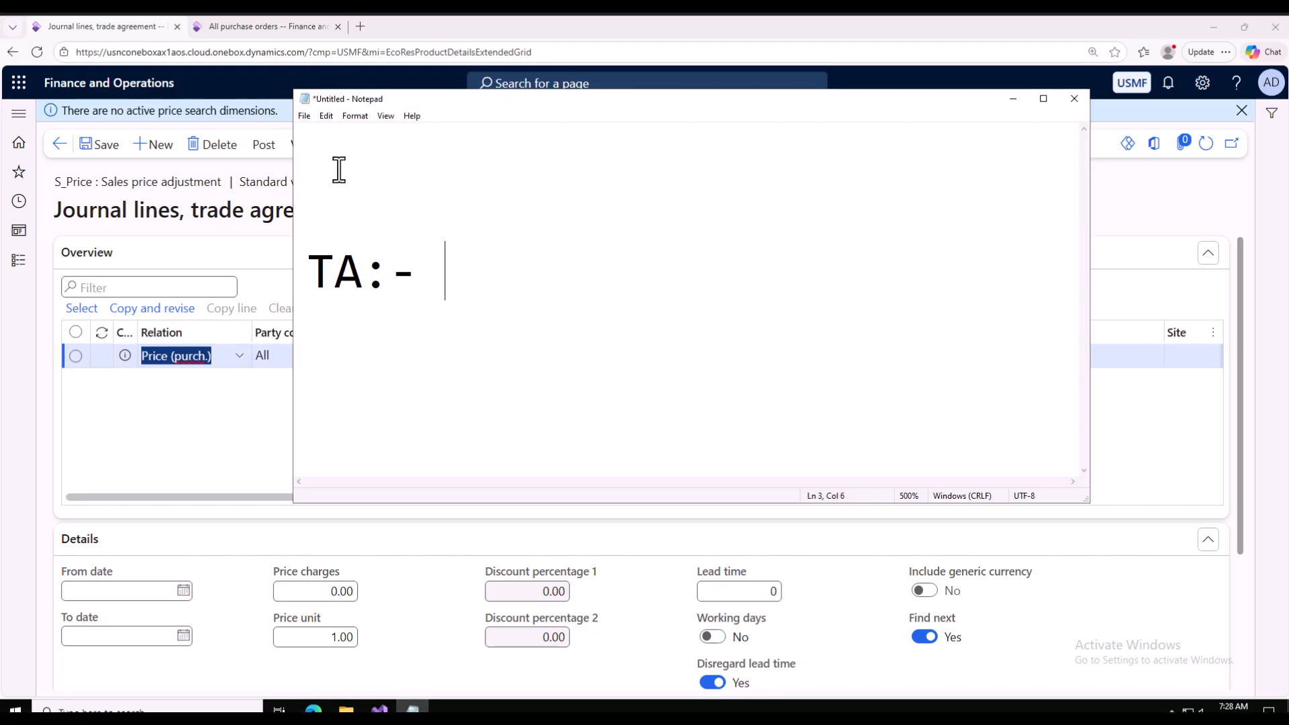
{"action": "left_click", "coordinate": [242, 25]}
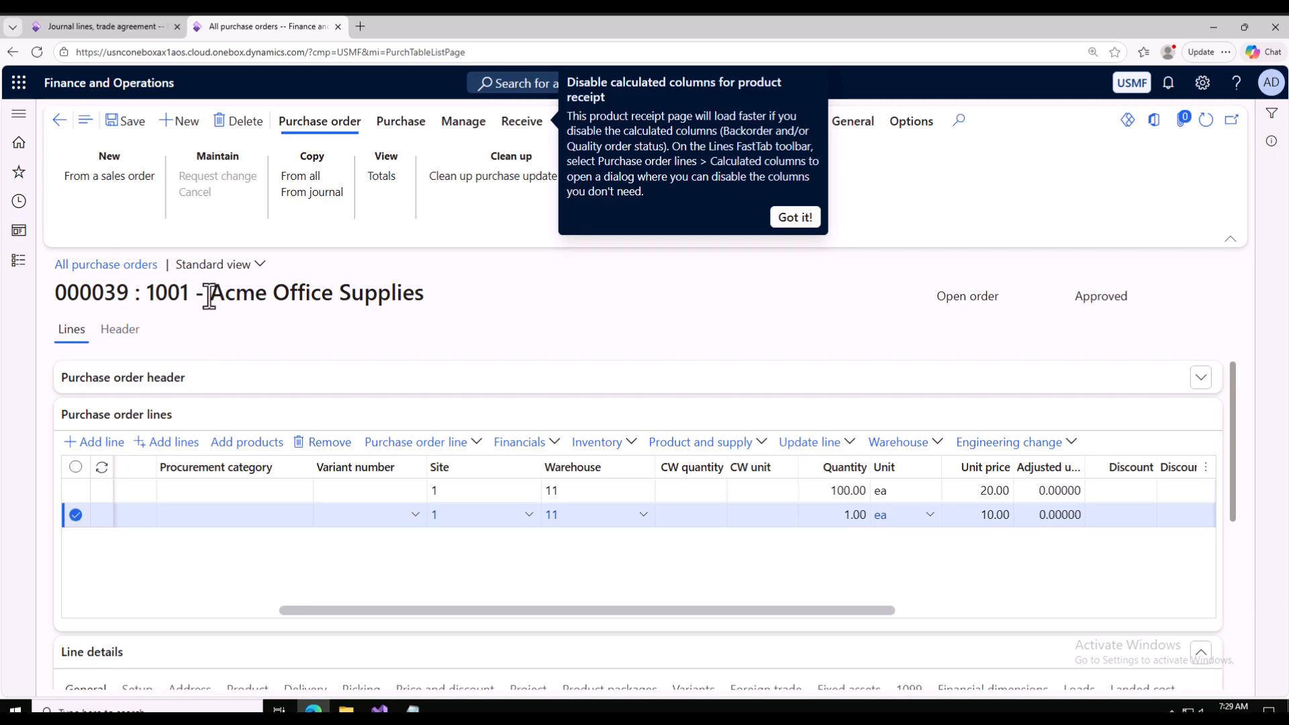
{"action": "left_click", "coordinate": [94, 27]}
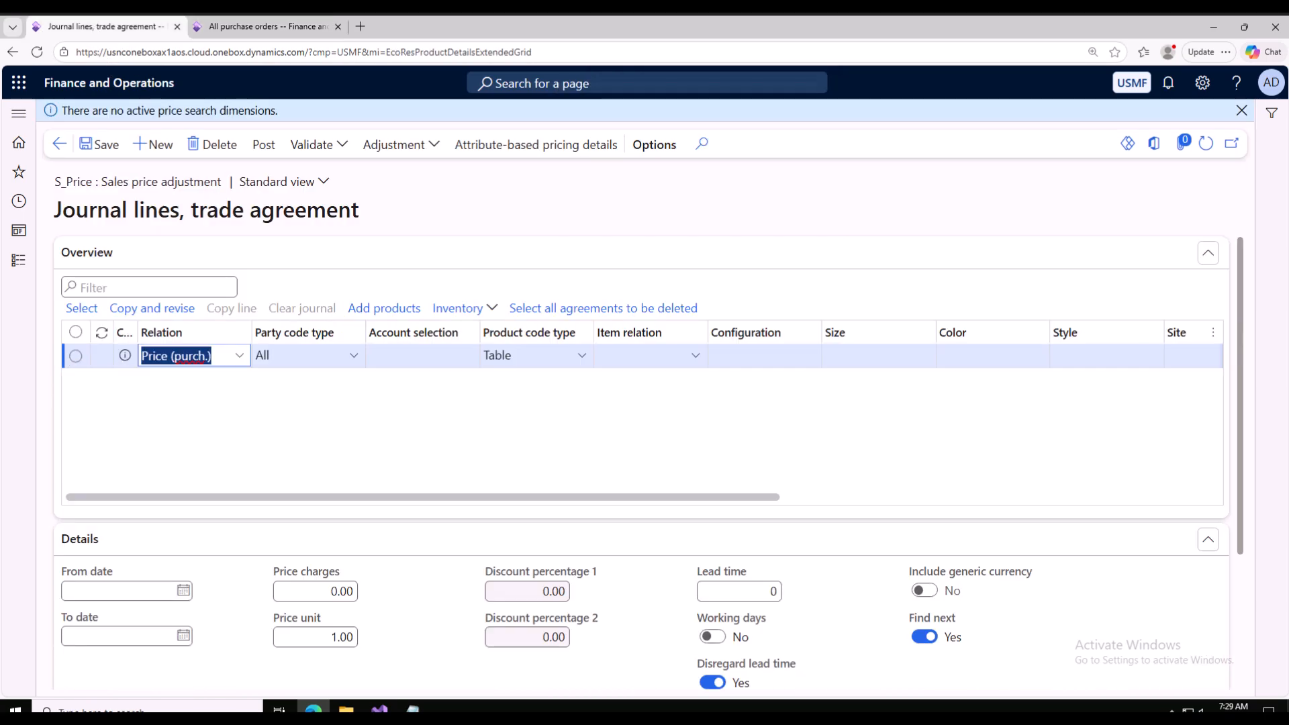
Try the Group and All party code types on the journal line and view the vendor price groups offered for Group.
{"action": "left_click", "coordinate": [356, 356]}
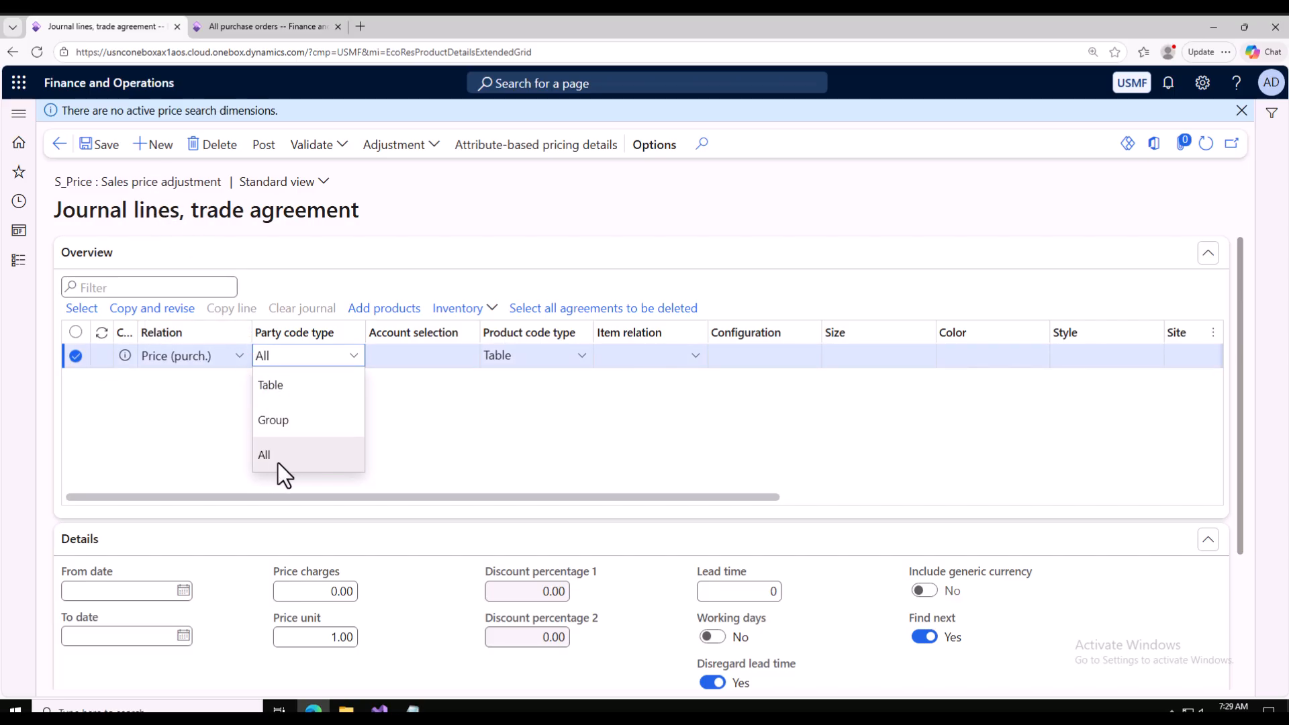
{"action": "left_click", "coordinate": [297, 422]}
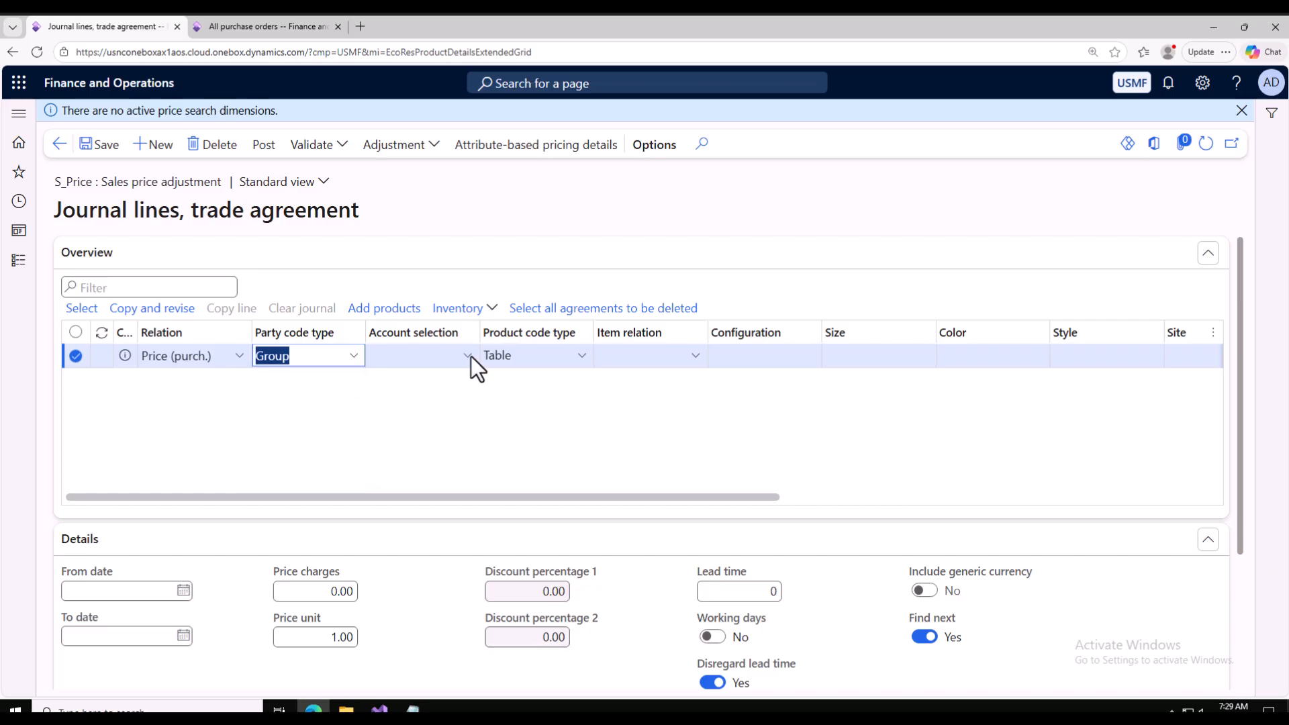
{"action": "left_click", "coordinate": [469, 357]}
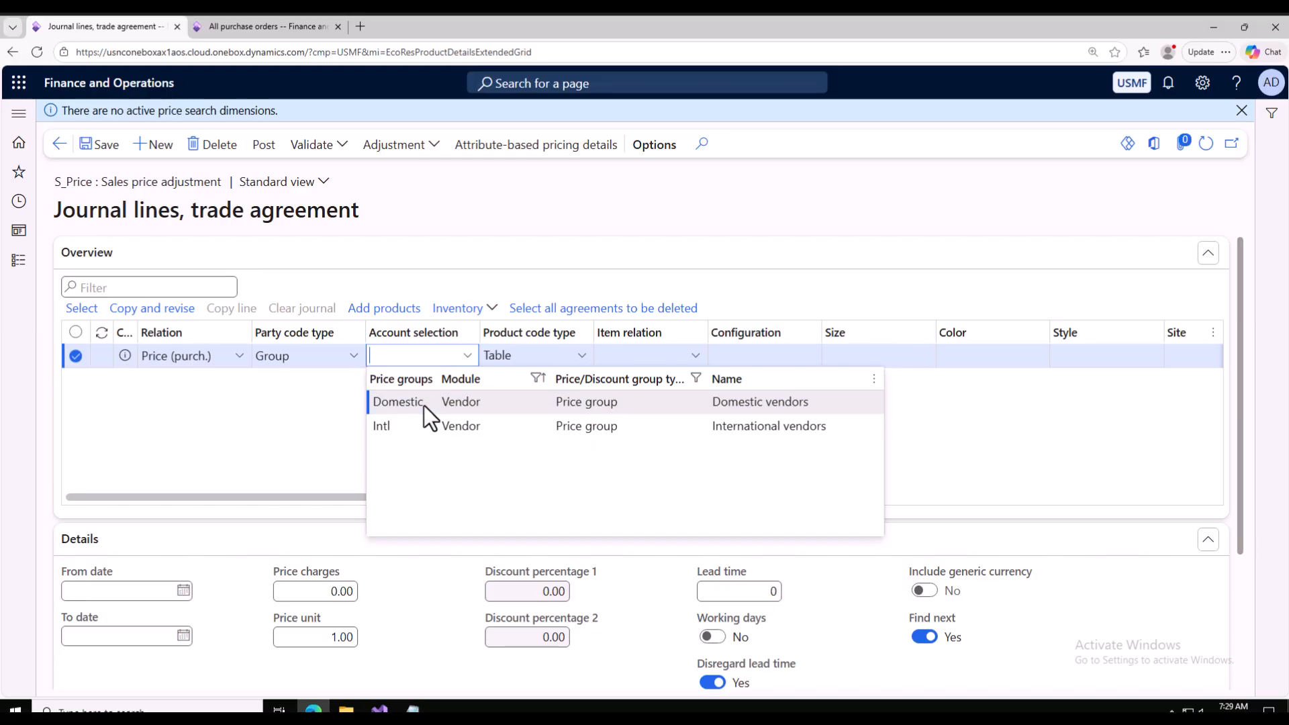
{"action": "left_click", "coordinate": [353, 357]}
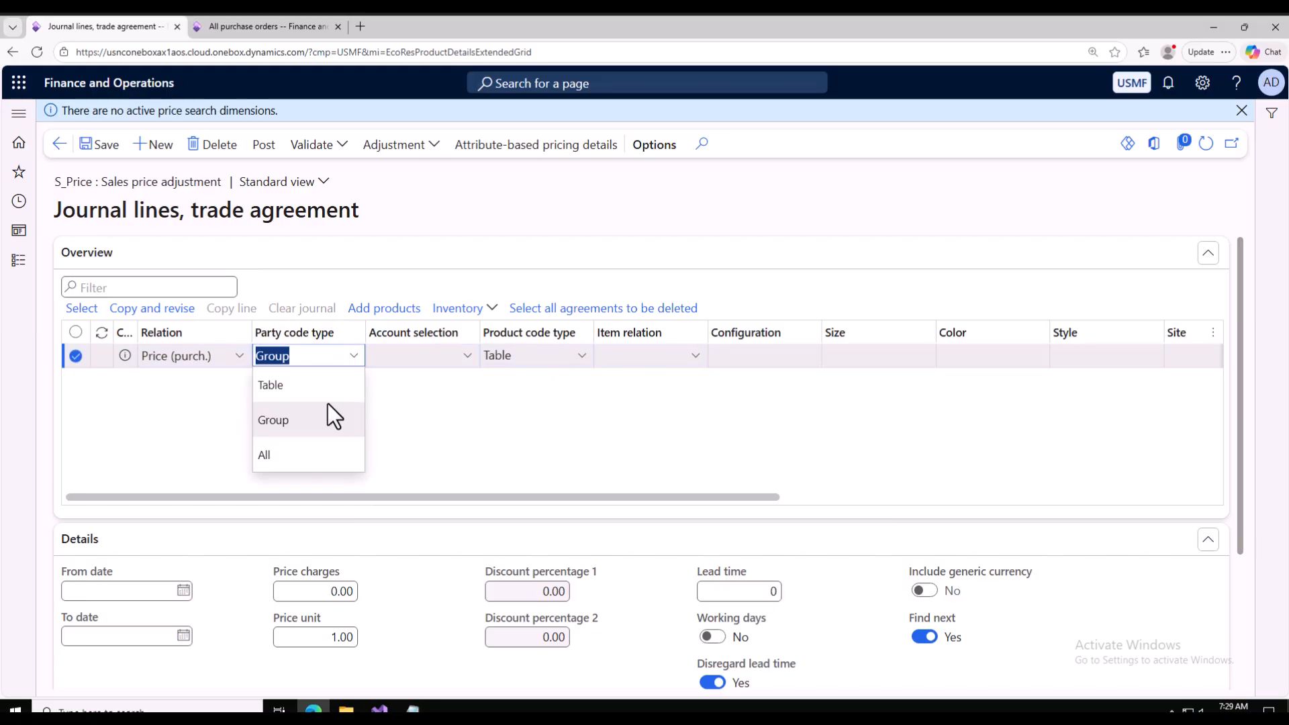
{"action": "left_click", "coordinate": [289, 453]}
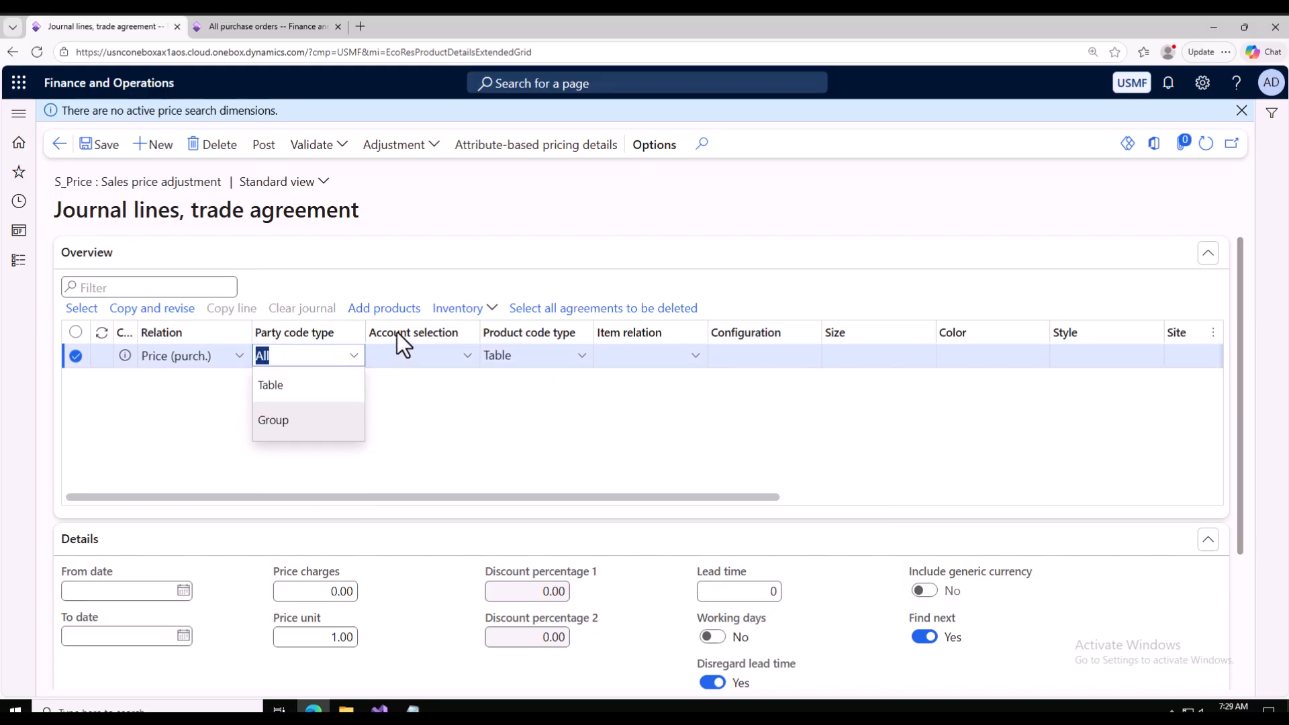
{"action": "left_click", "coordinate": [440, 357]}
Set the journal line's party code type to Table and its account selection to vendor Acme Office Supplies.
{"action": "left_click", "coordinate": [357, 358]}
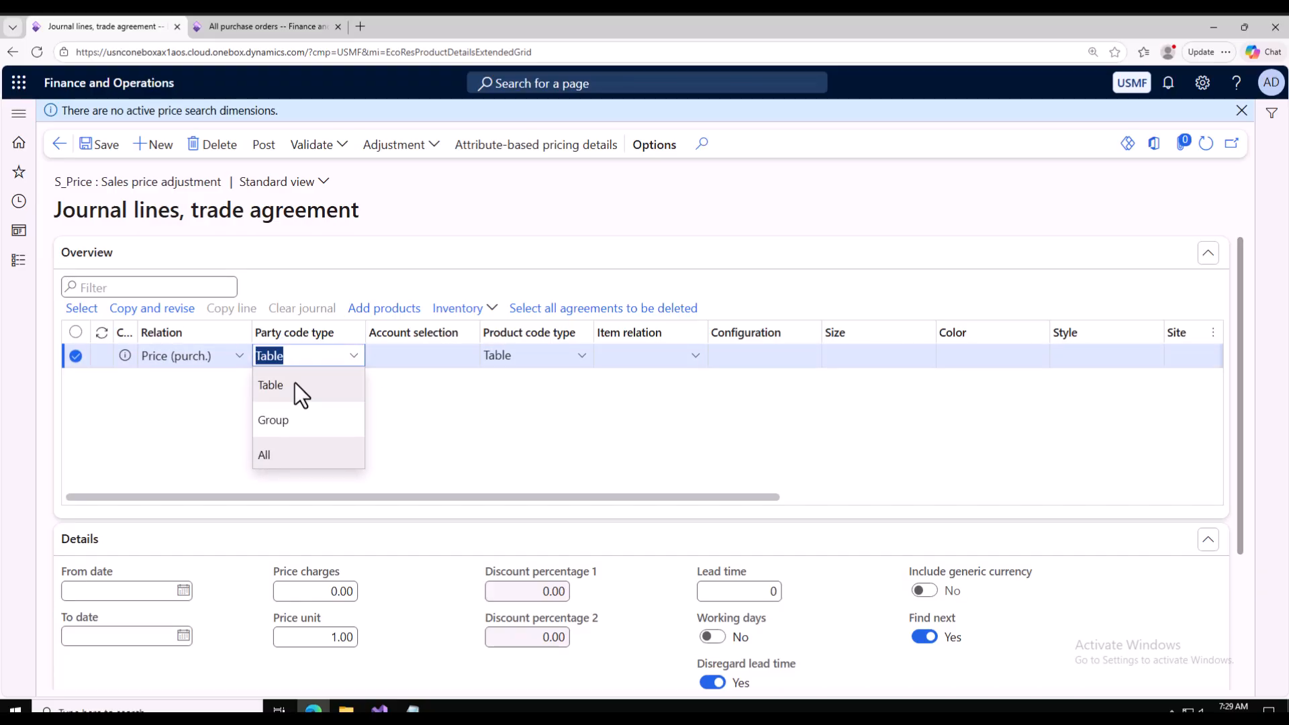
{"action": "left_click", "coordinate": [295, 384]}
{"action": "left_click", "coordinate": [465, 359]}
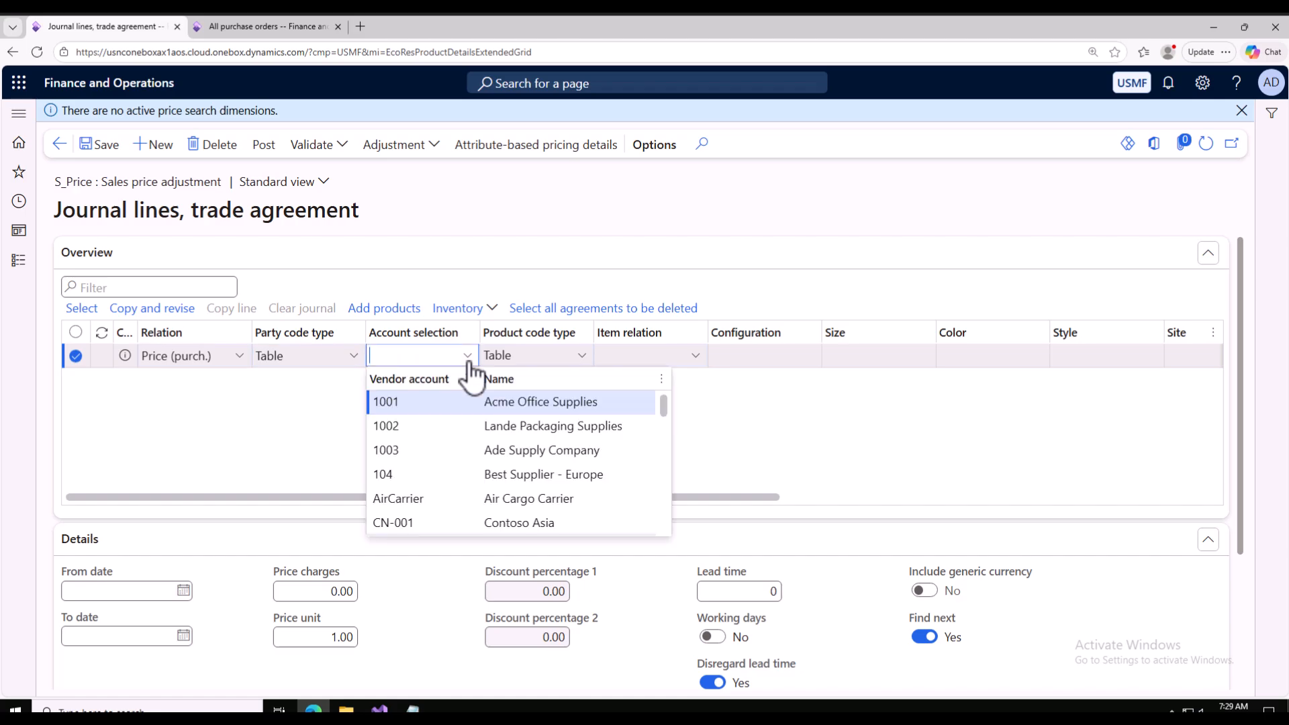
{"action": "left_click", "coordinate": [409, 403]}
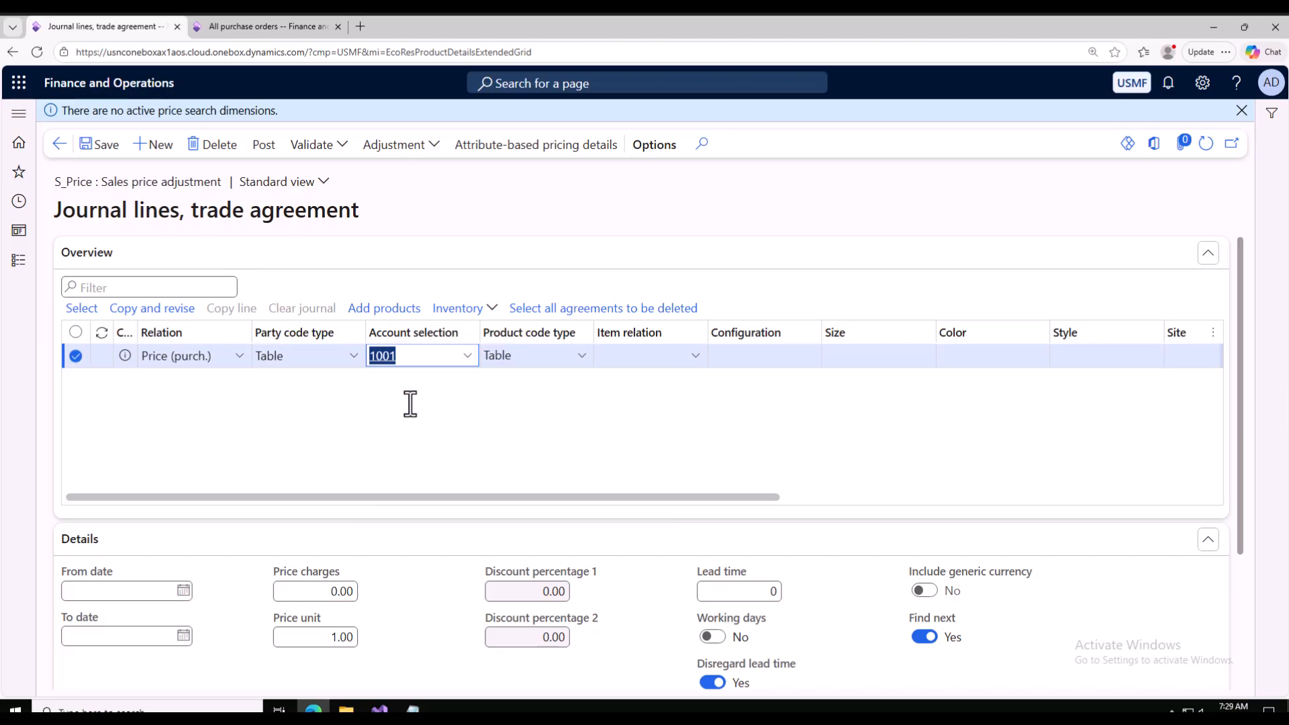
Try the All and Group product code types on the journal line and view the item relation choices for Group.
{"action": "left_click", "coordinate": [576, 362]}
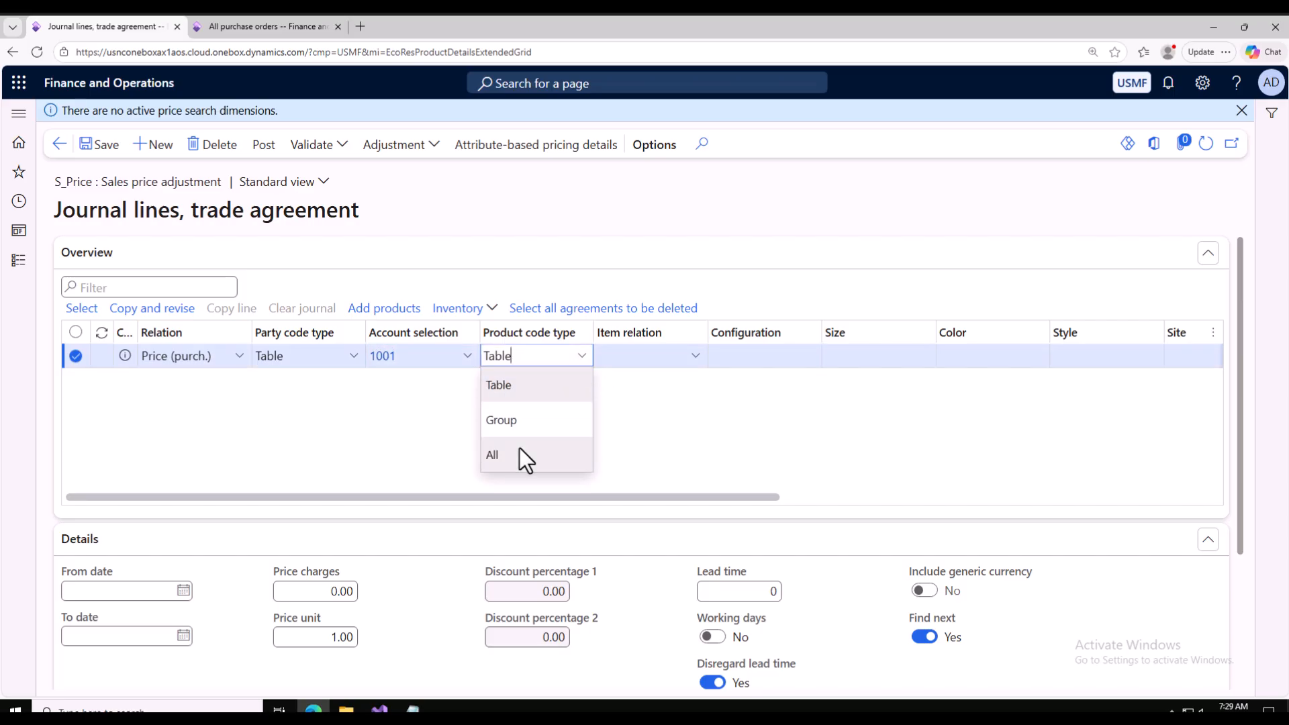
{"action": "left_click", "coordinate": [520, 456]}
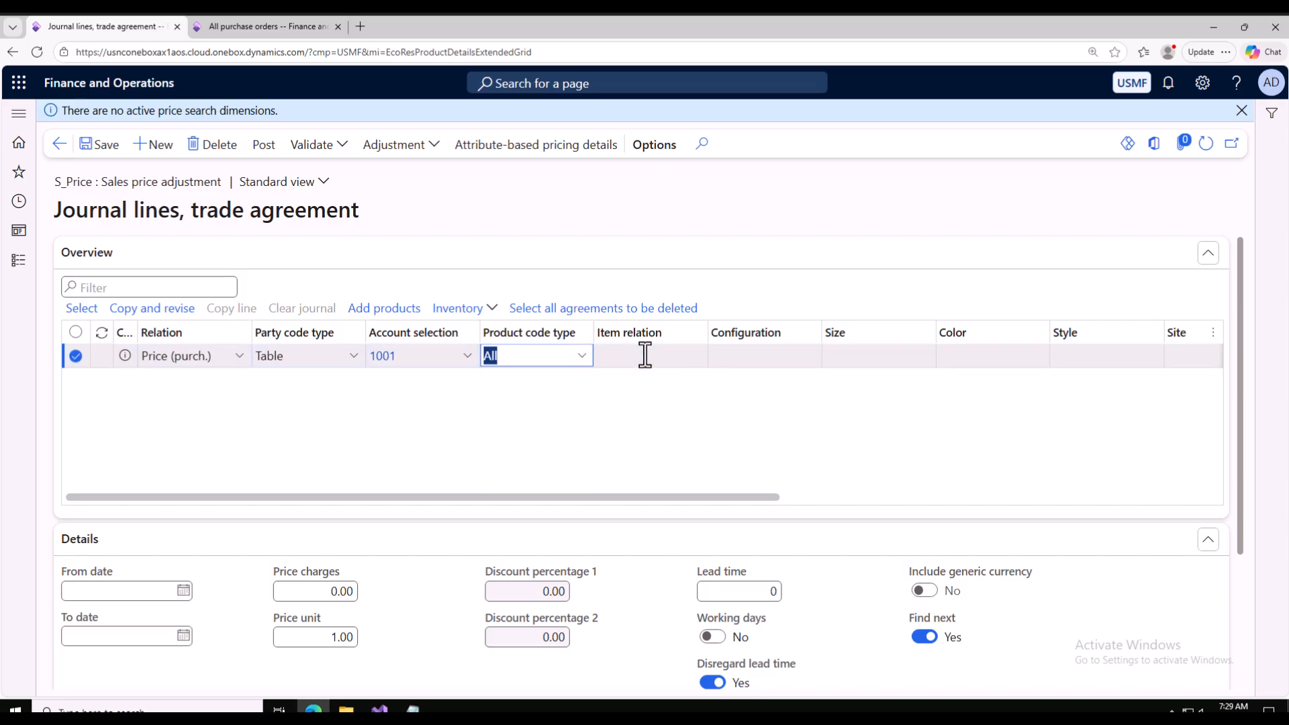
{"action": "key", "text": "alt+Down"}
{"action": "left_click", "coordinate": [527, 423]}
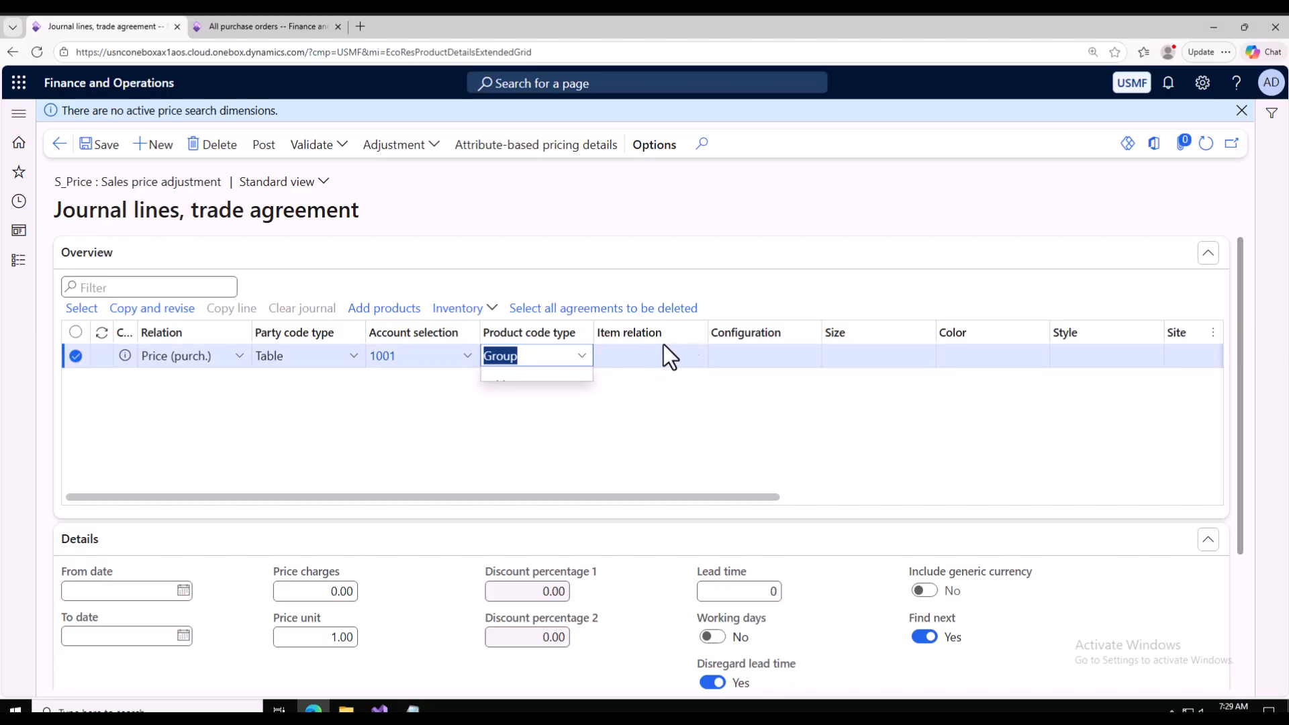
{"action": "left_click", "coordinate": [698, 366]}
{"action": "left_click", "coordinate": [695, 355]}
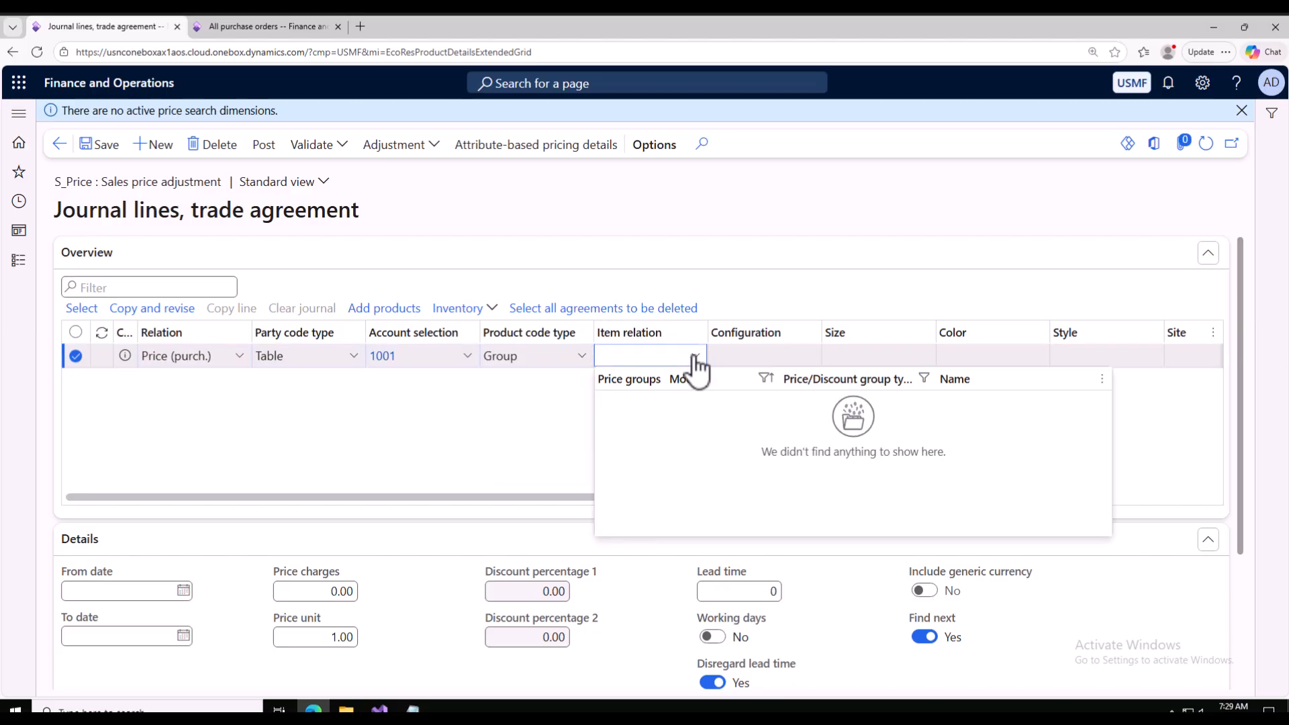
Set the journal line's product code type to Table and its item relation to TAT.
{"action": "left_click", "coordinate": [582, 356]}
{"action": "left_click", "coordinate": [535, 385]}
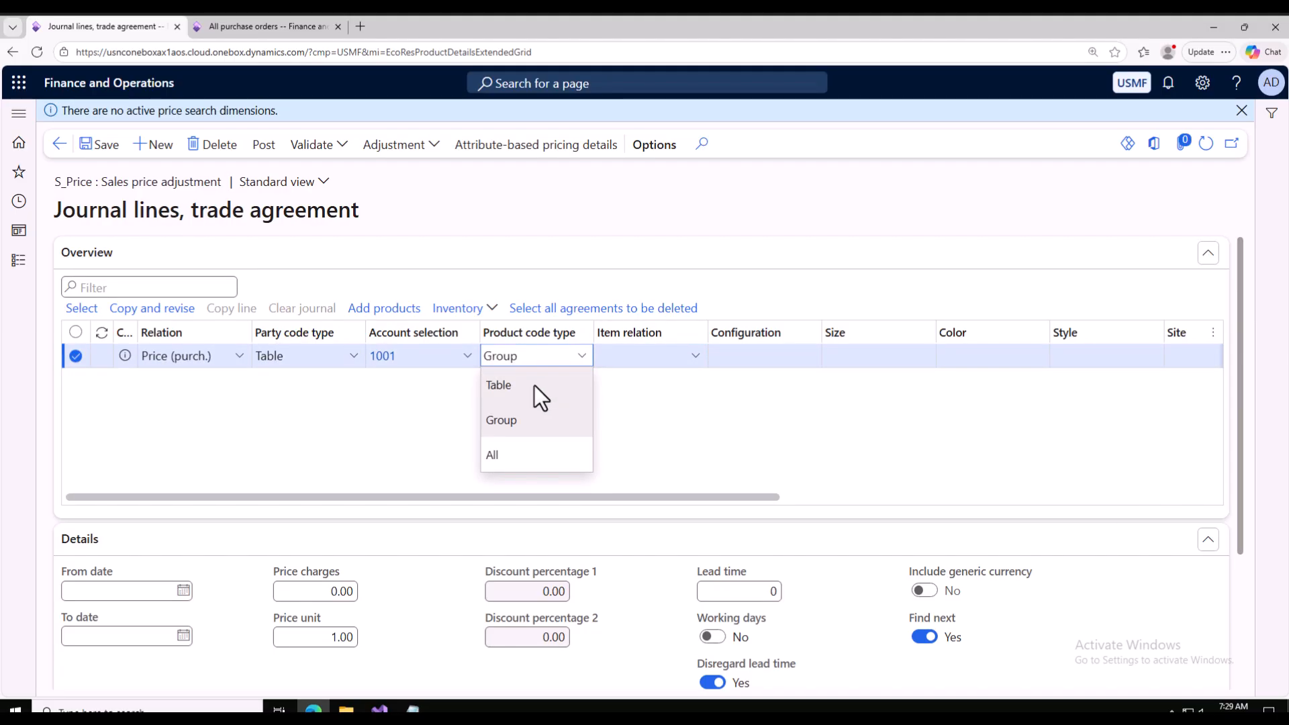
{"action": "left_click", "coordinate": [642, 348]}
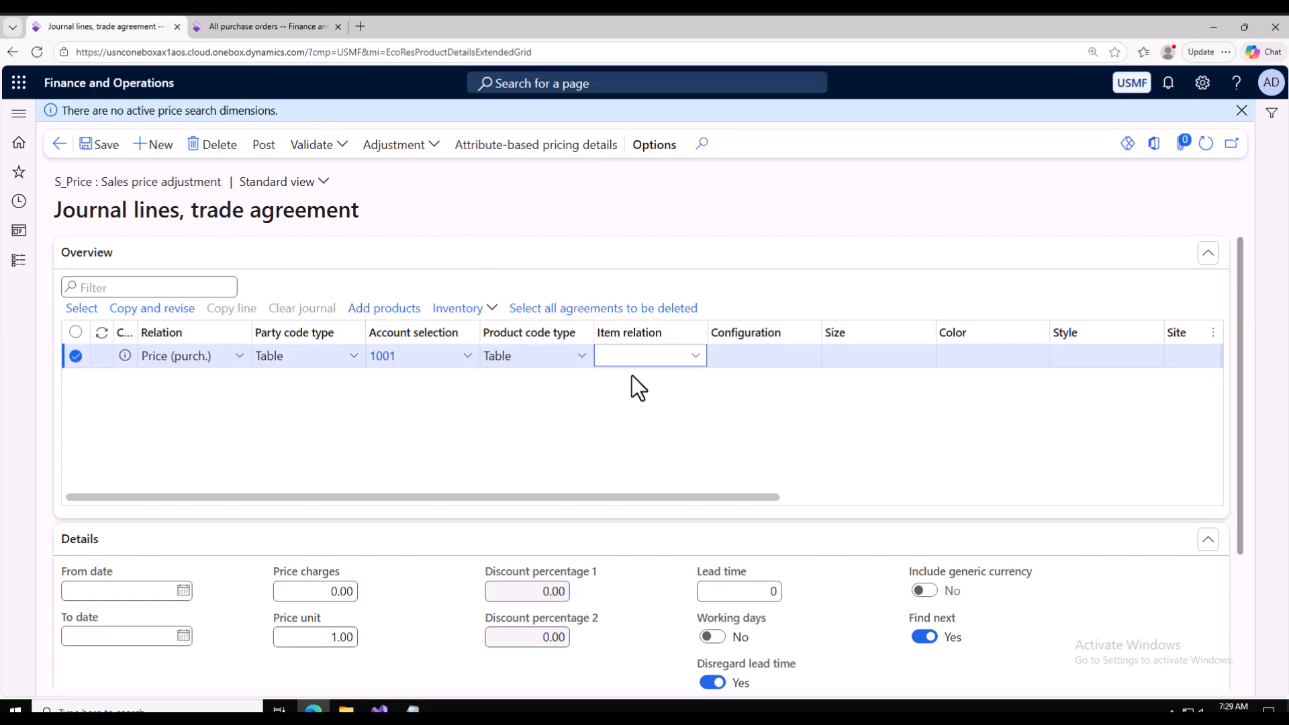
{"action": "type", "text": "tat"}
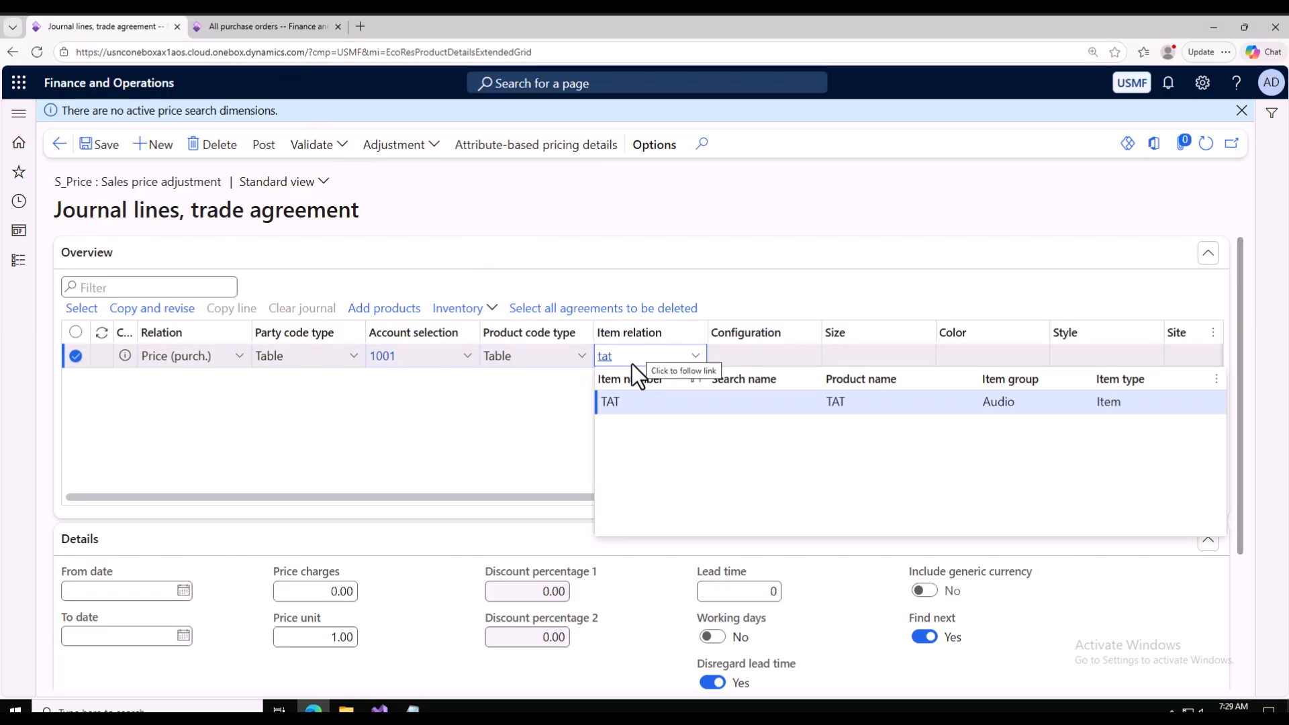
{"action": "left_click", "coordinate": [727, 399]}
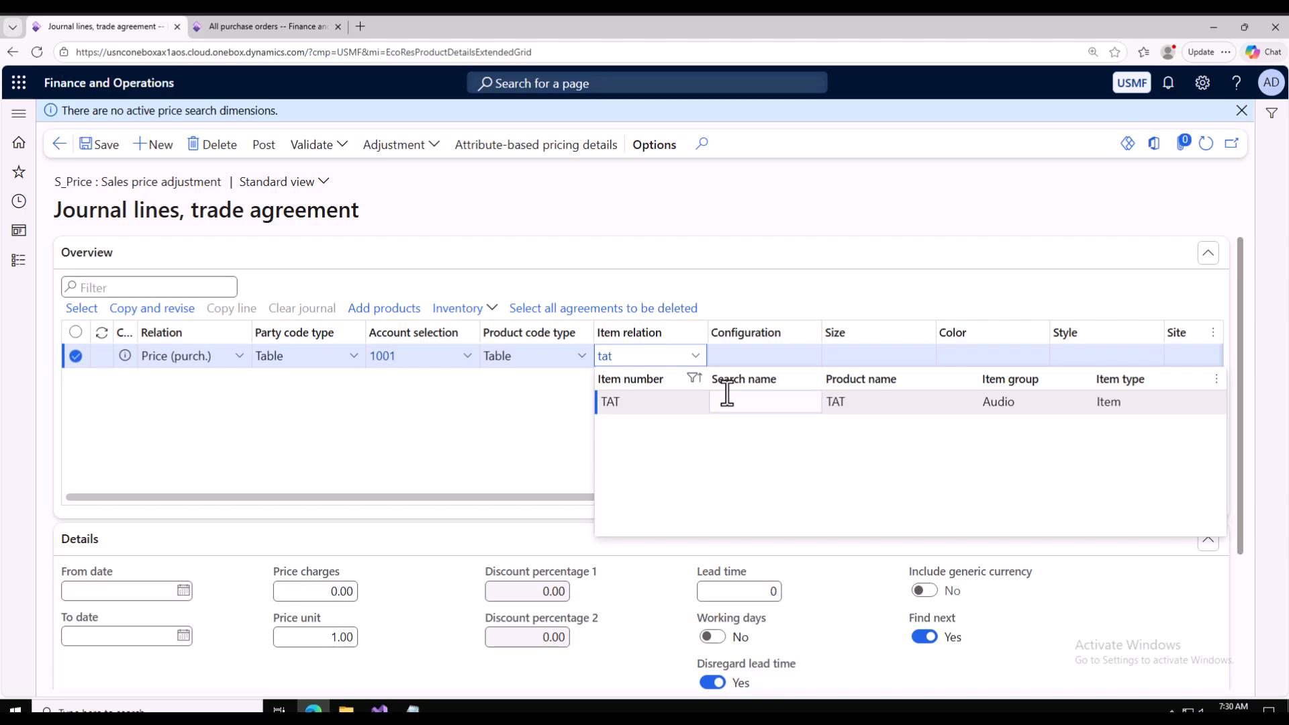
Set the trade agreement line's site to 1 and warehouse to 11.
{"action": "left_click_drag", "start_coordinate": [738, 498], "coordinate": [930, 480]}
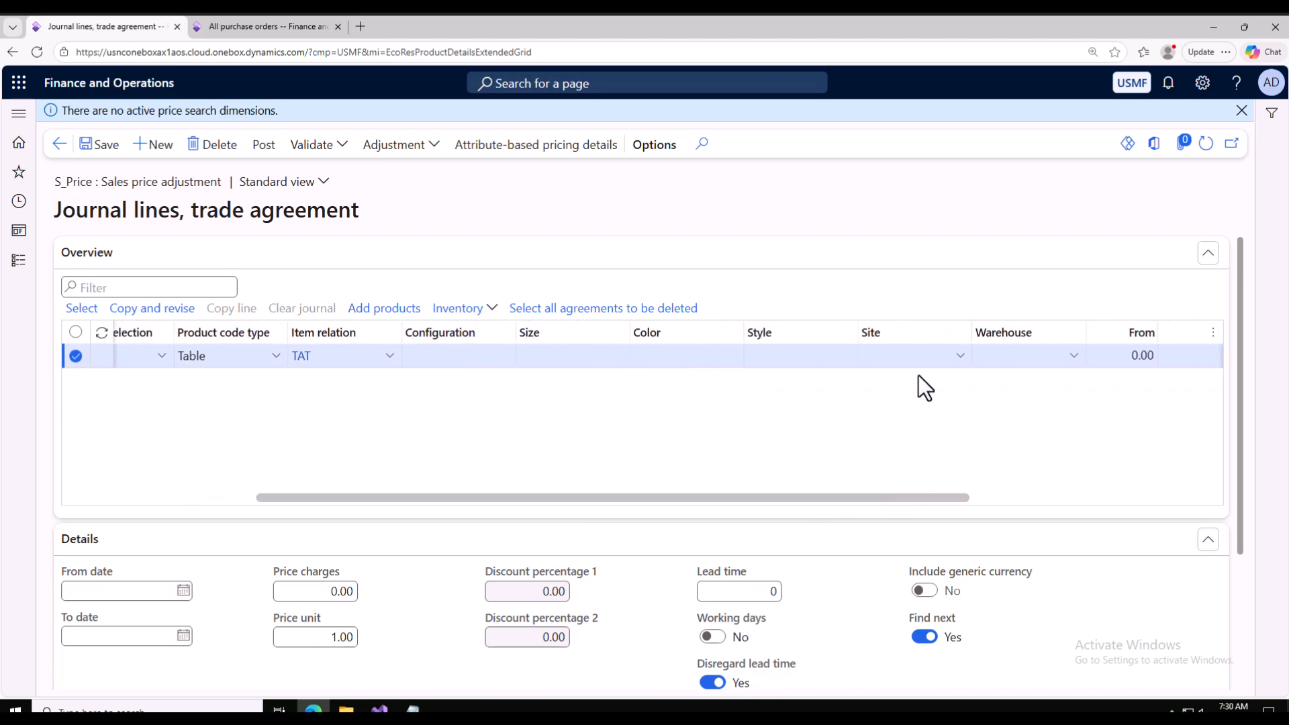
{"action": "left_click", "coordinate": [901, 356]}
{"action": "type", "text": "1"}
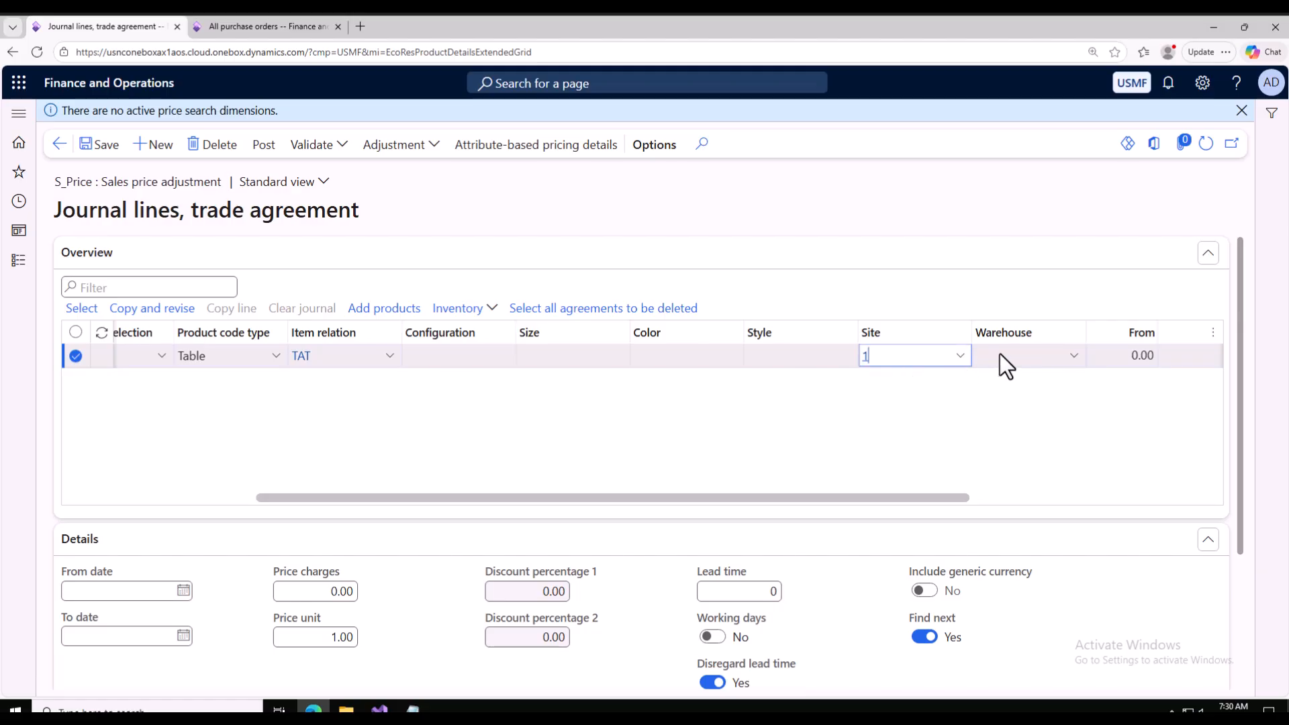
{"action": "left_click", "coordinate": [1005, 352]}
{"action": "type", "text": "11"}
Set the trade agreement line's amount in currency to 8.00, save the line and bring its details into view.
{"action": "left_click_drag", "start_coordinate": [904, 498], "coordinate": [1210, 460]}
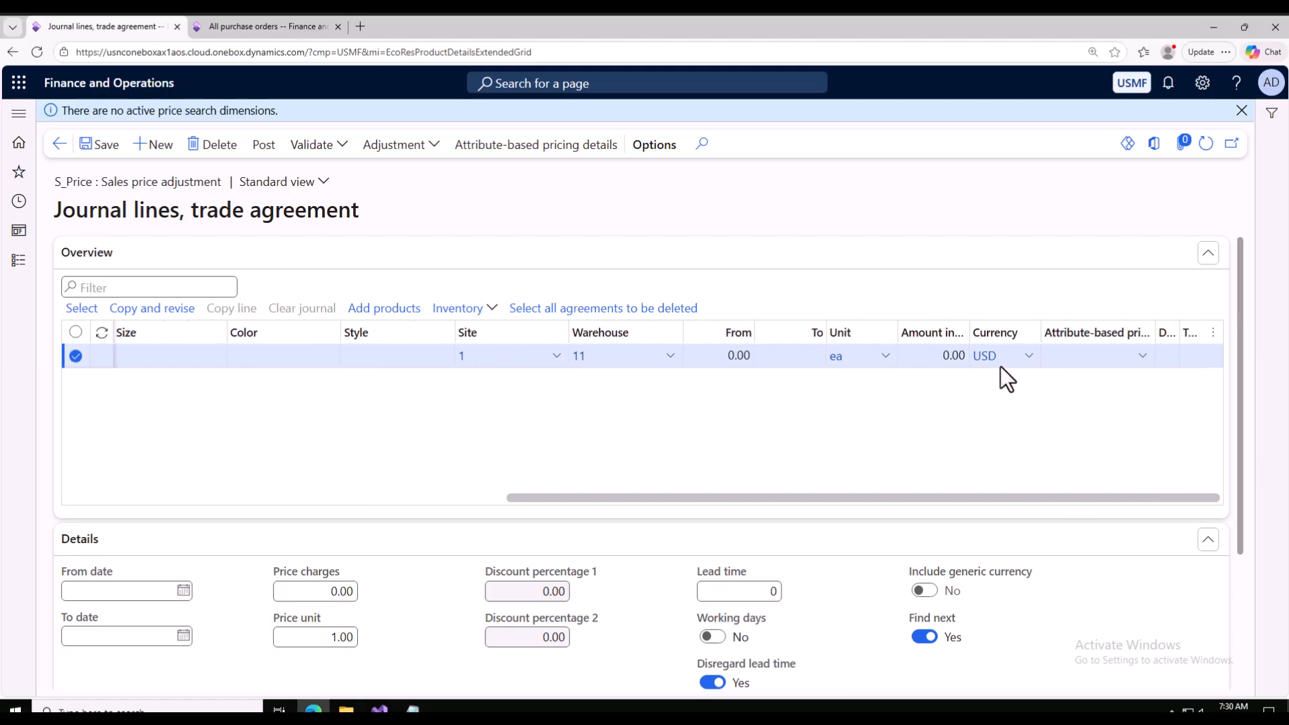
{"action": "left_click", "coordinate": [933, 356]}
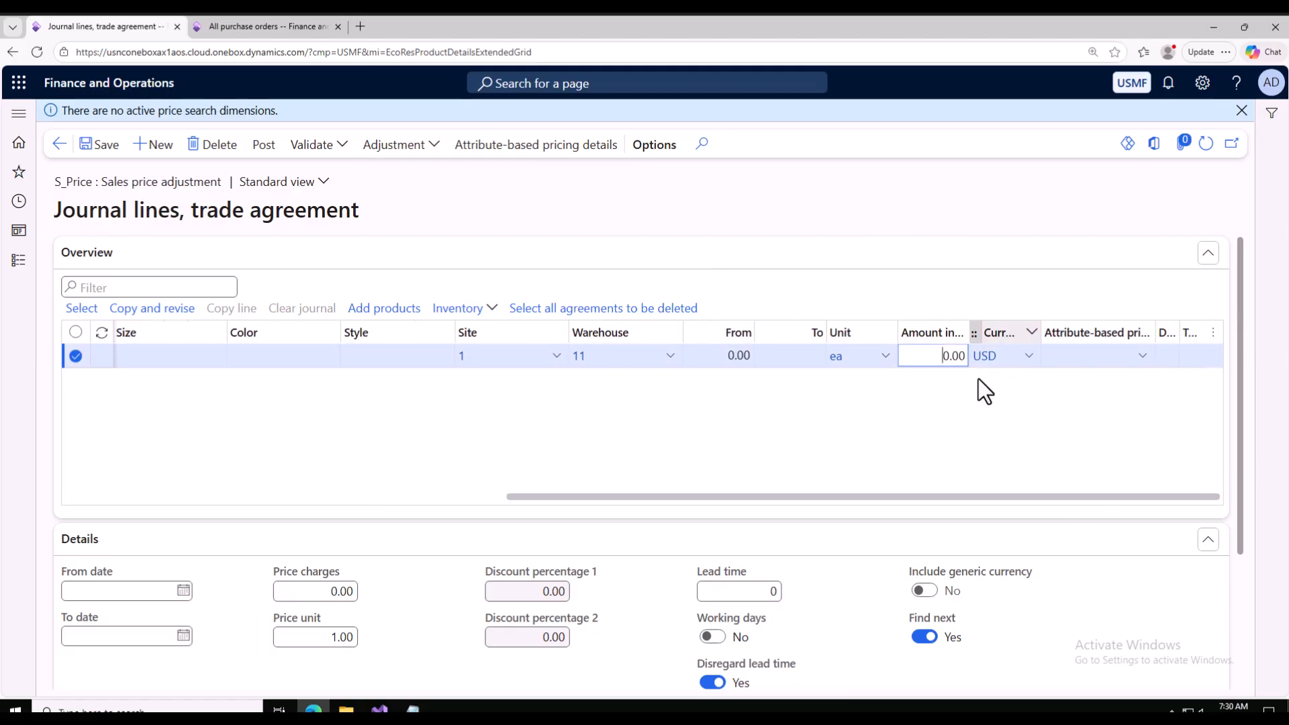
{"action": "left_click_drag", "start_coordinate": [950, 356], "coordinate": [939, 356]}
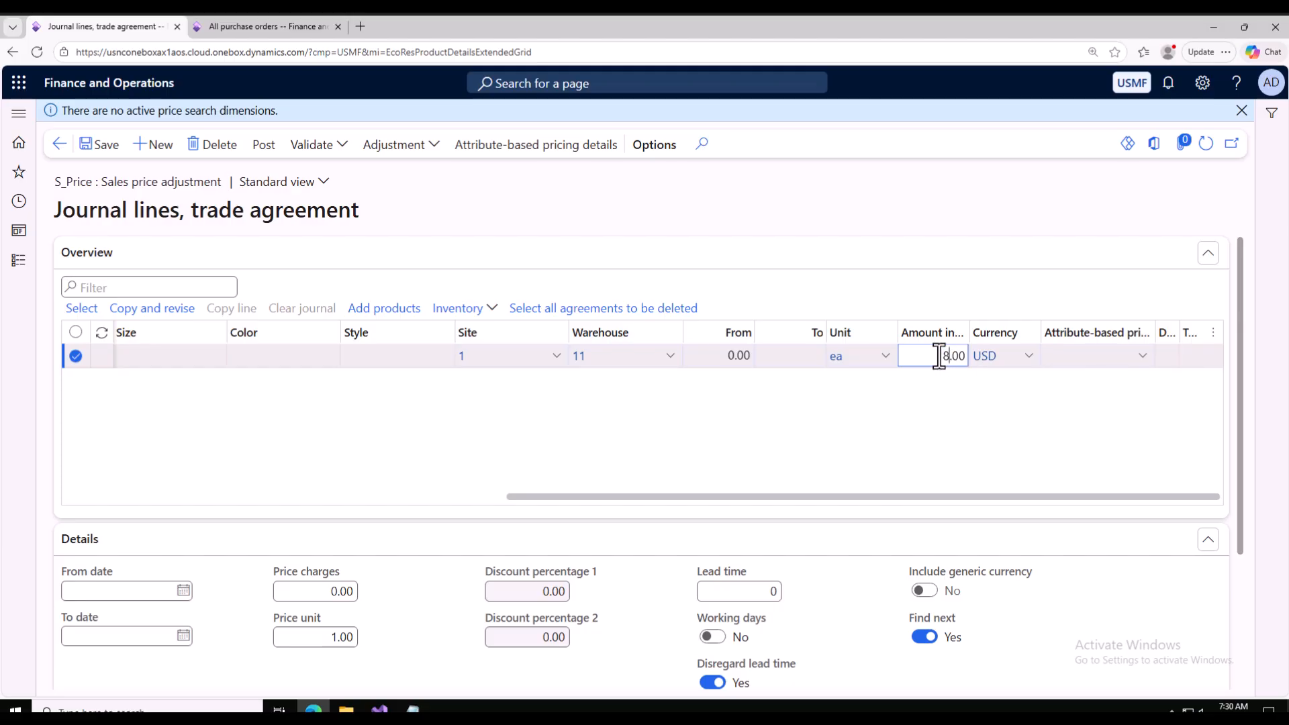
{"action": "left_click", "coordinate": [108, 154]}
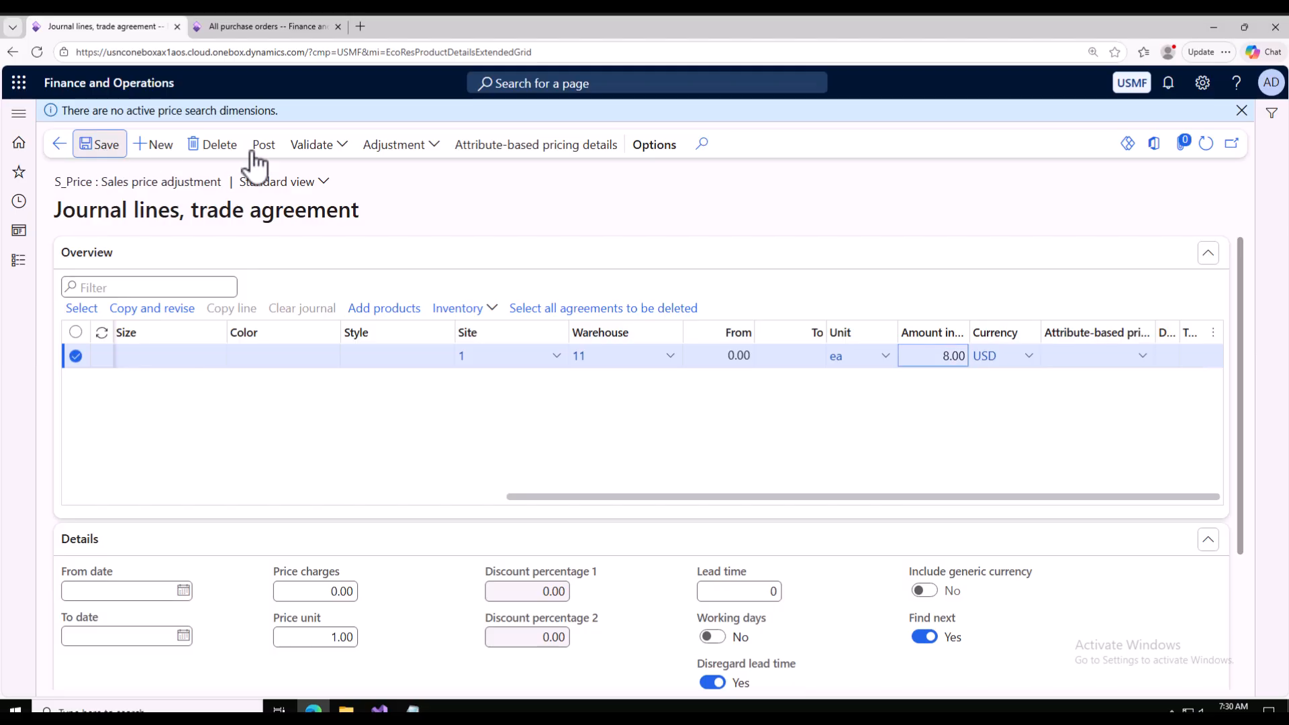
{"action": "left_click", "coordinate": [944, 360]}
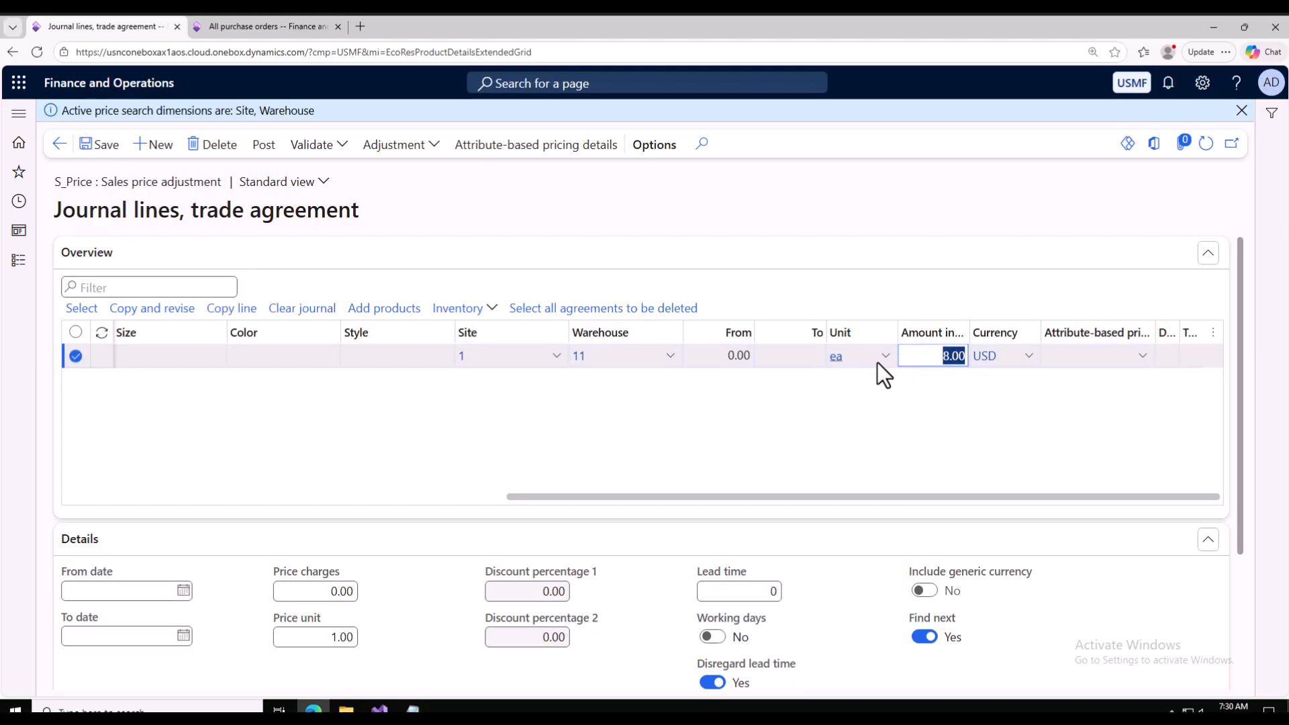
{"action": "scroll", "coordinate": [805, 440], "scroll_direction": "down", "scroll_amount": 2}
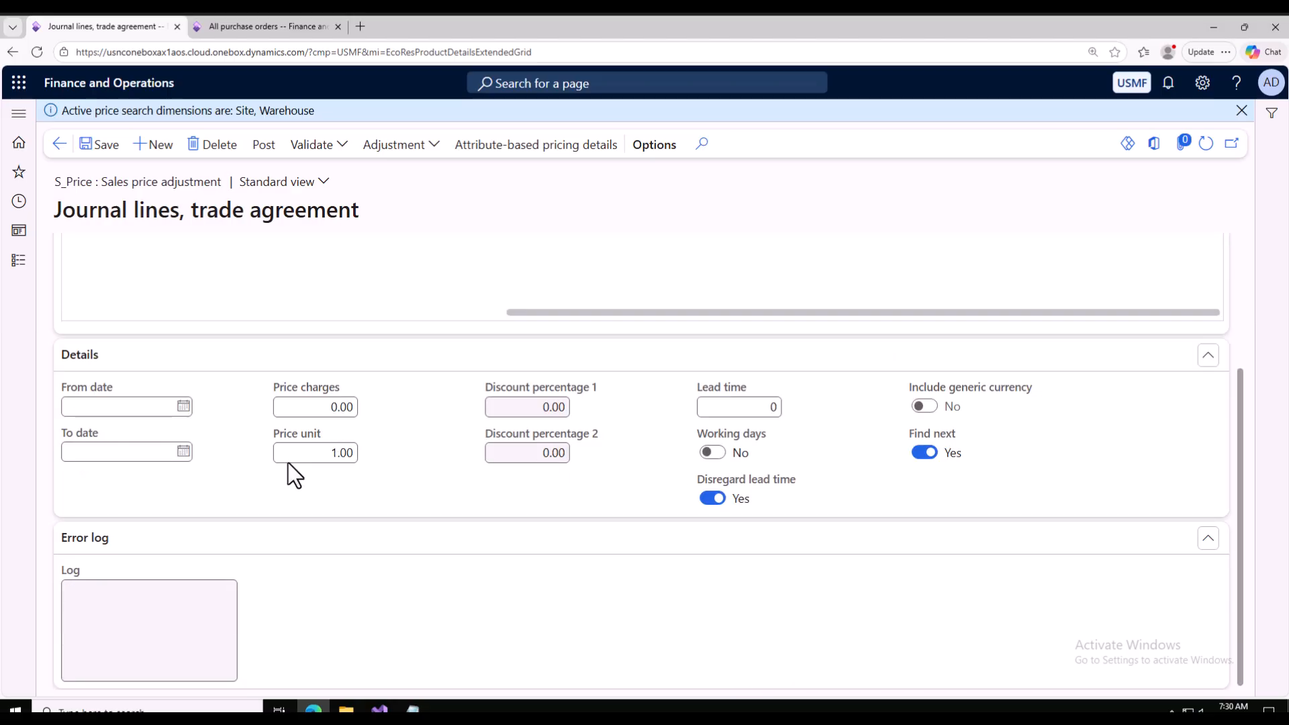
Check the from date choices for the trade agreement line and post the journal without batch processing.
{"action": "left_click", "coordinate": [183, 407]}
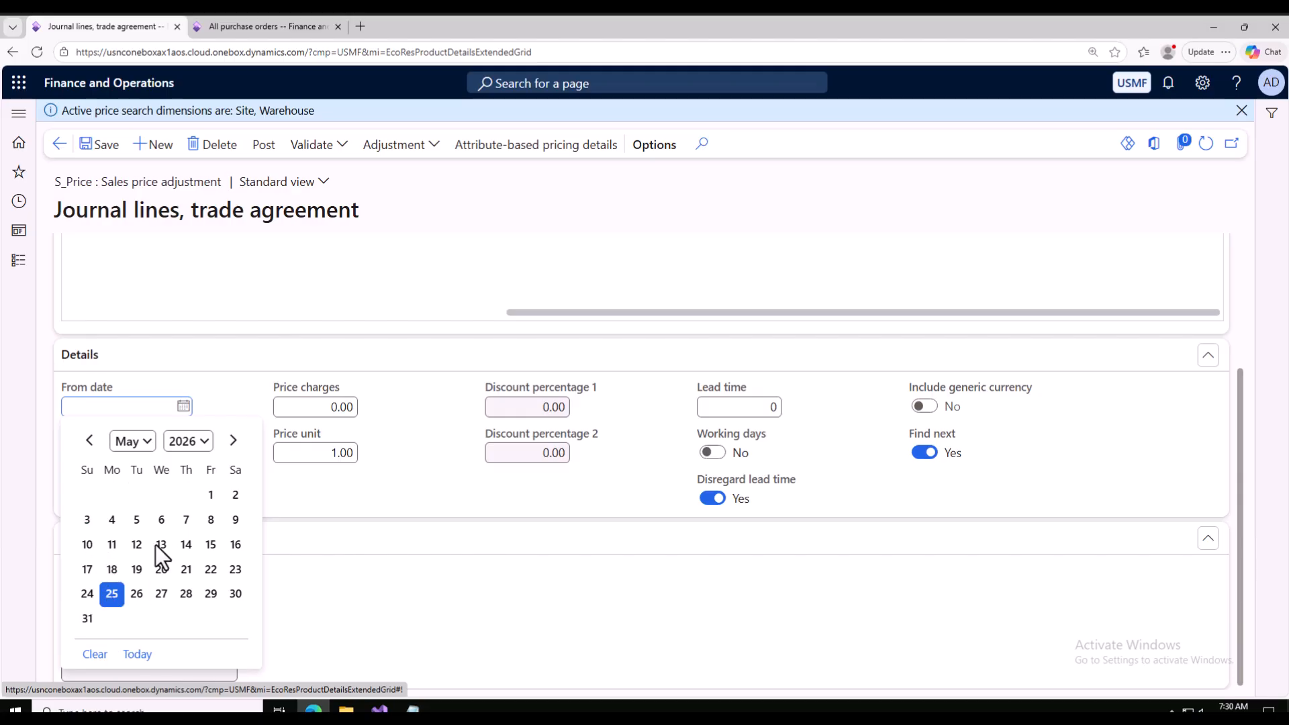
{"action": "left_click", "coordinate": [424, 596]}
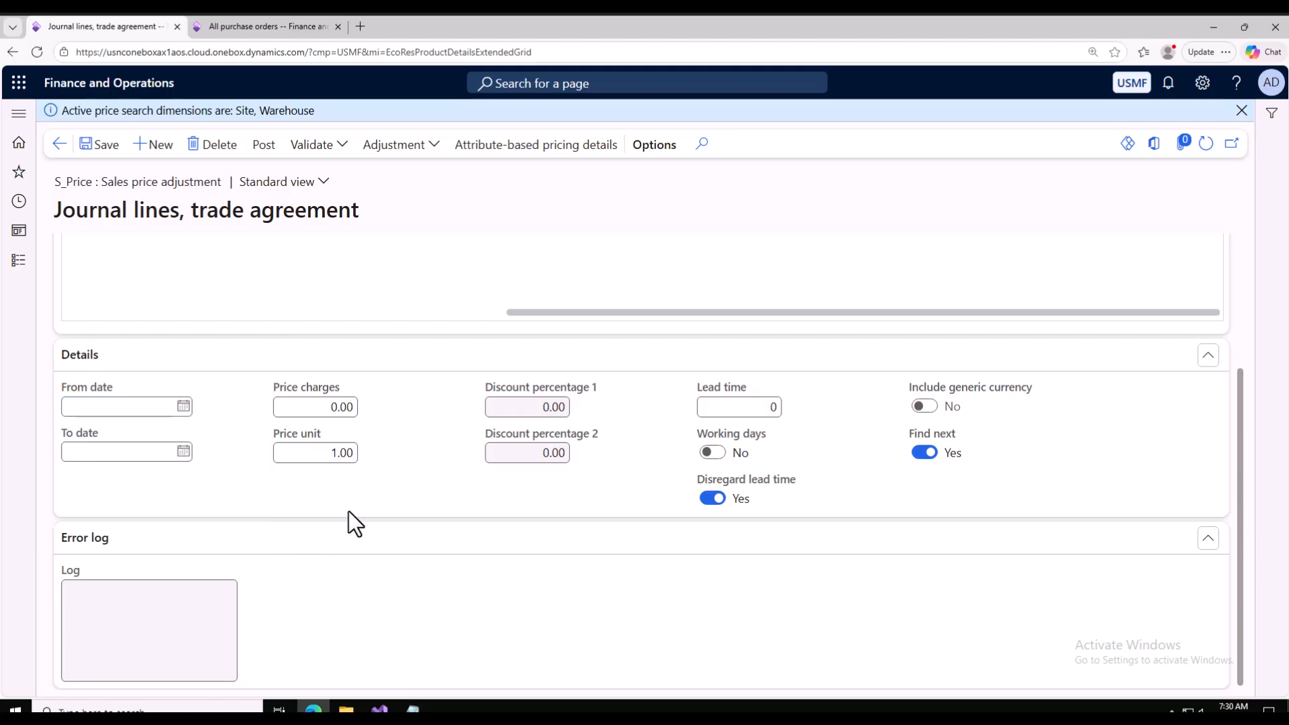
{"action": "scroll", "coordinate": [348, 511], "scroll_direction": "up", "scroll_amount": 3}
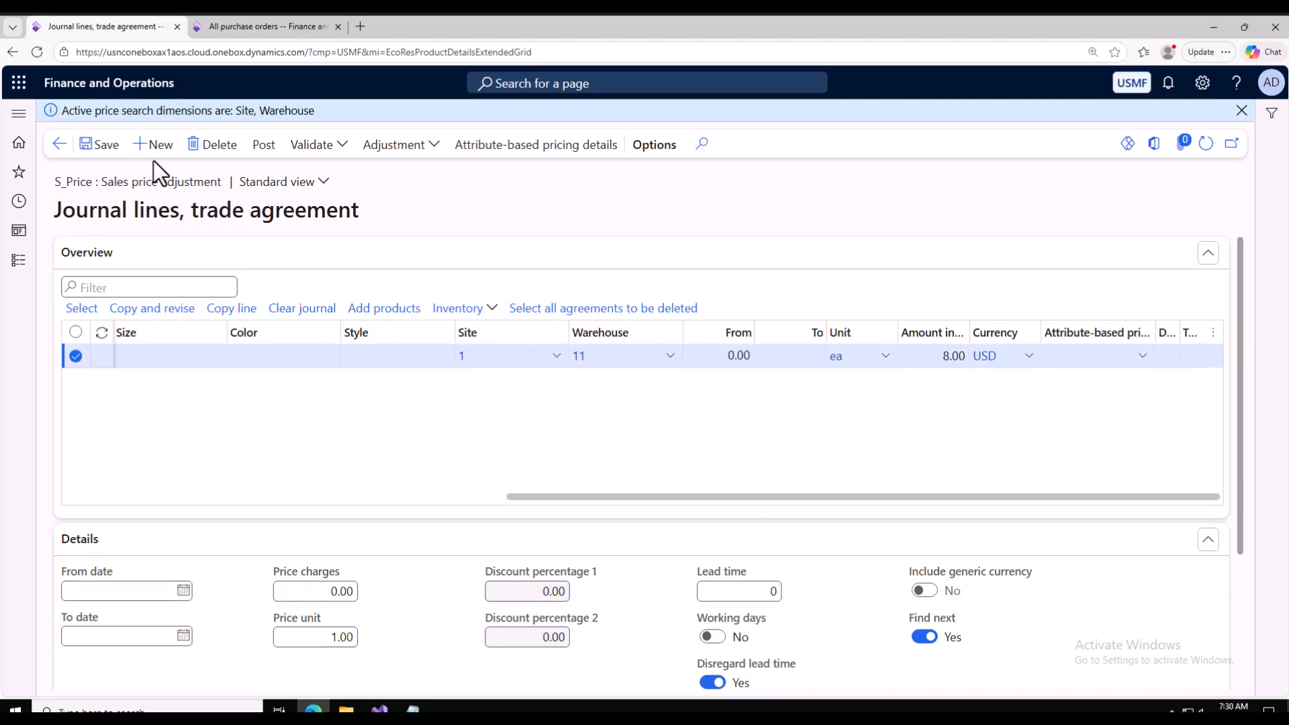
{"action": "left_click", "coordinate": [271, 149]}
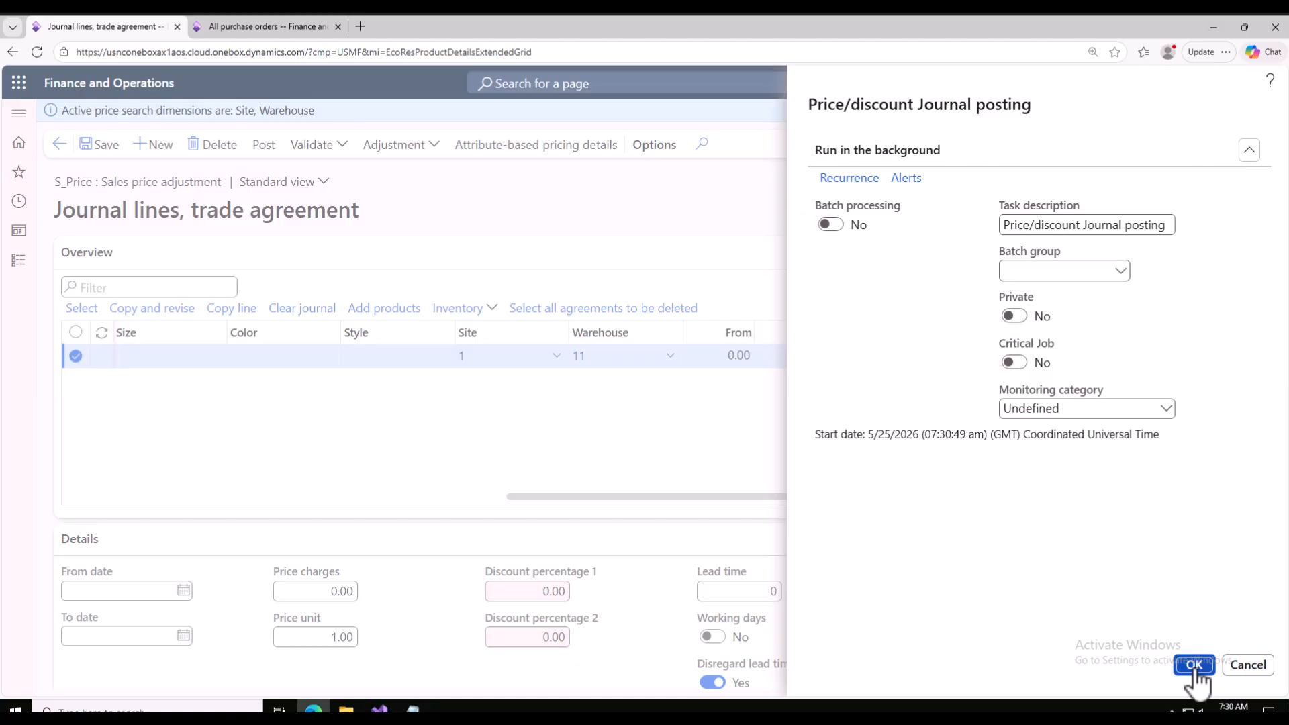
{"action": "left_click", "coordinate": [1194, 667]}
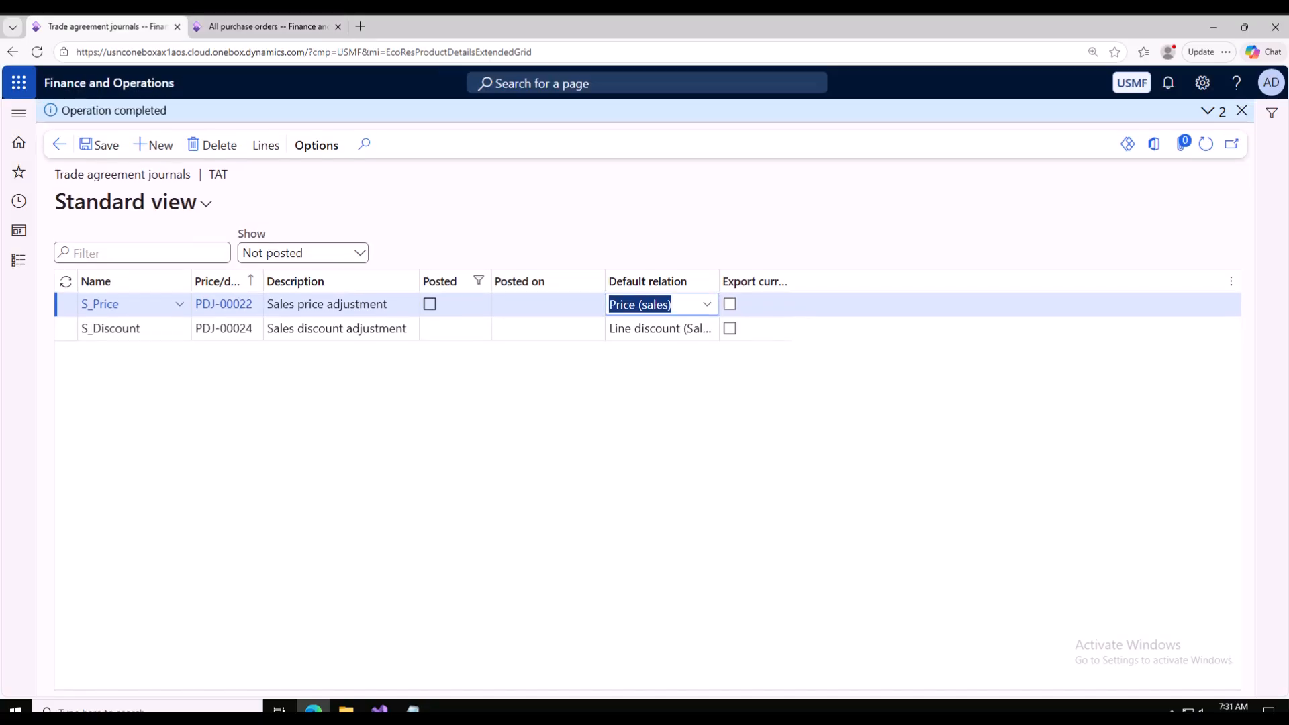
Show only the posted trade agreement journals and look at the filter options for the posting date.
{"action": "left_click", "coordinate": [362, 255]}
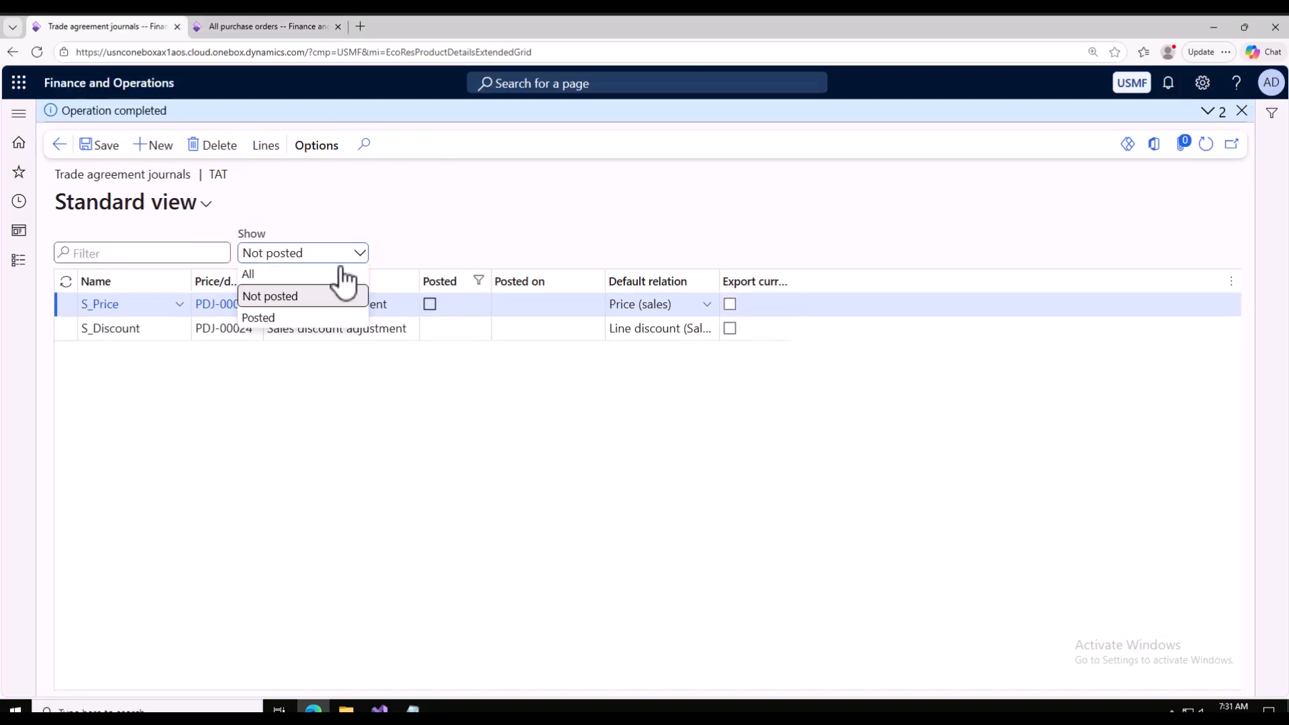
{"action": "left_click", "coordinate": [278, 318]}
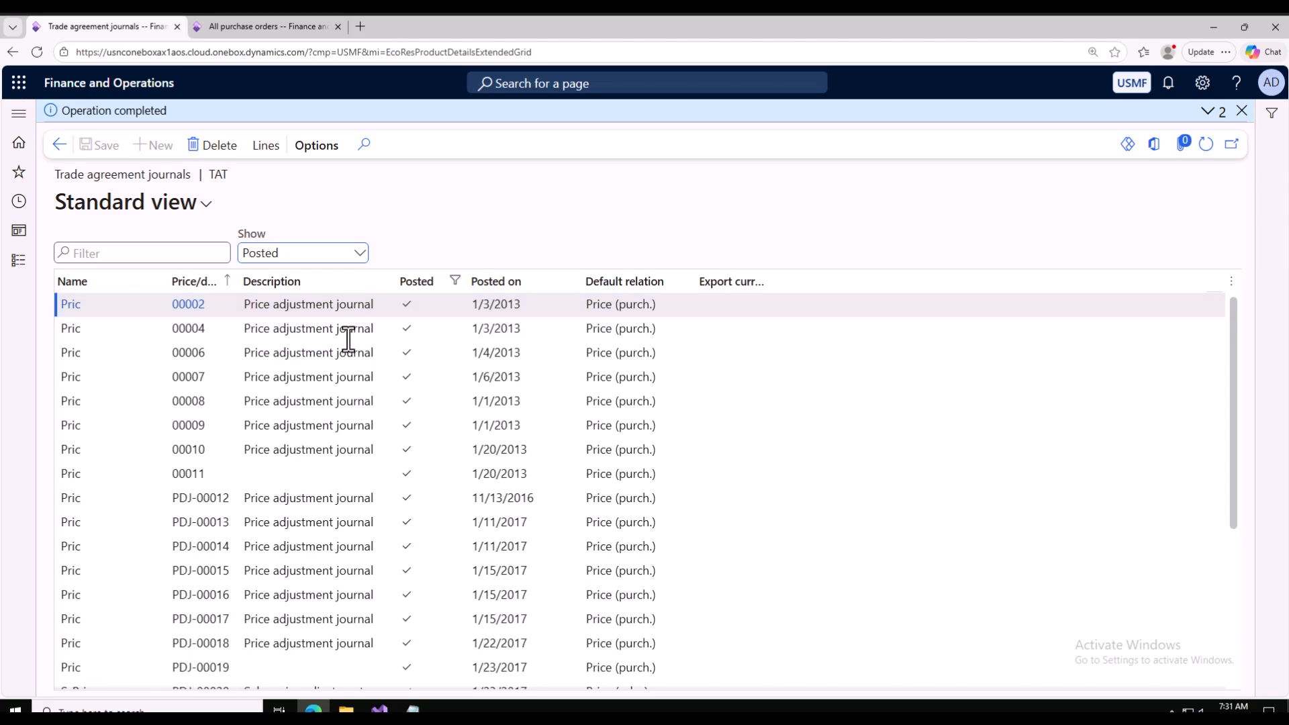
{"action": "left_click", "coordinate": [502, 285]}
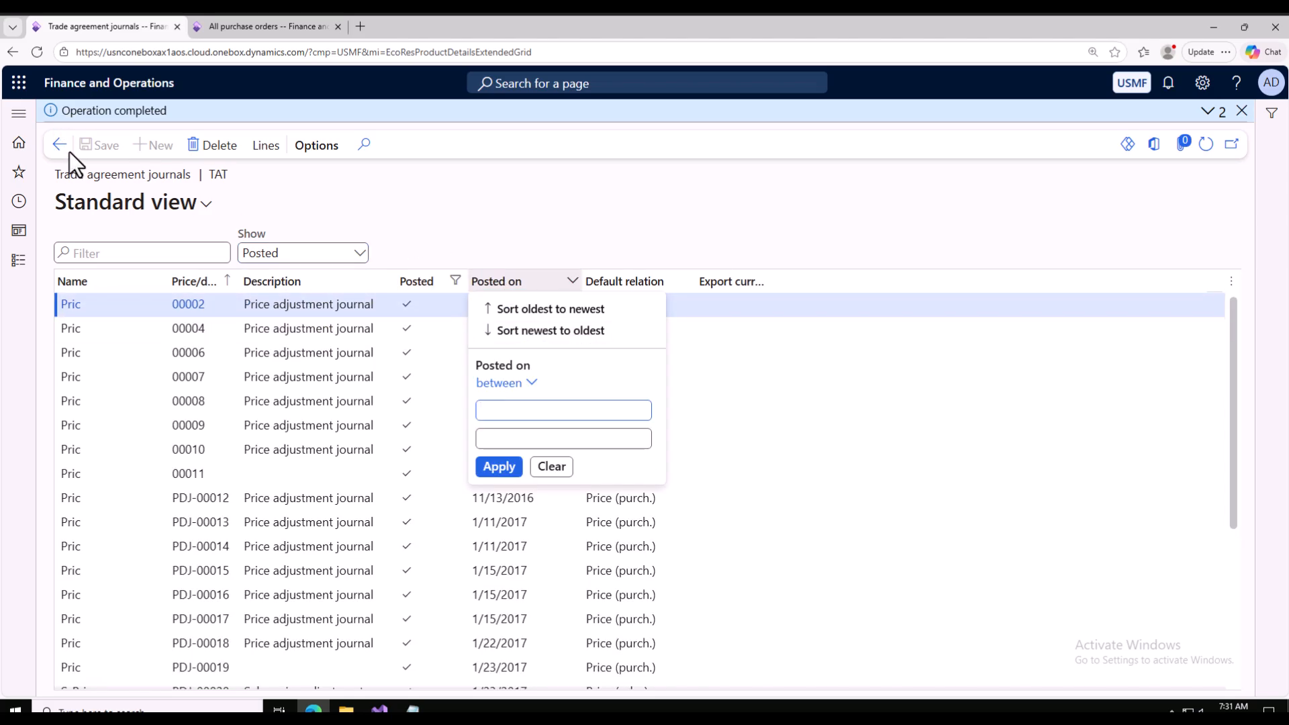
{"action": "key", "text": "Escape"}
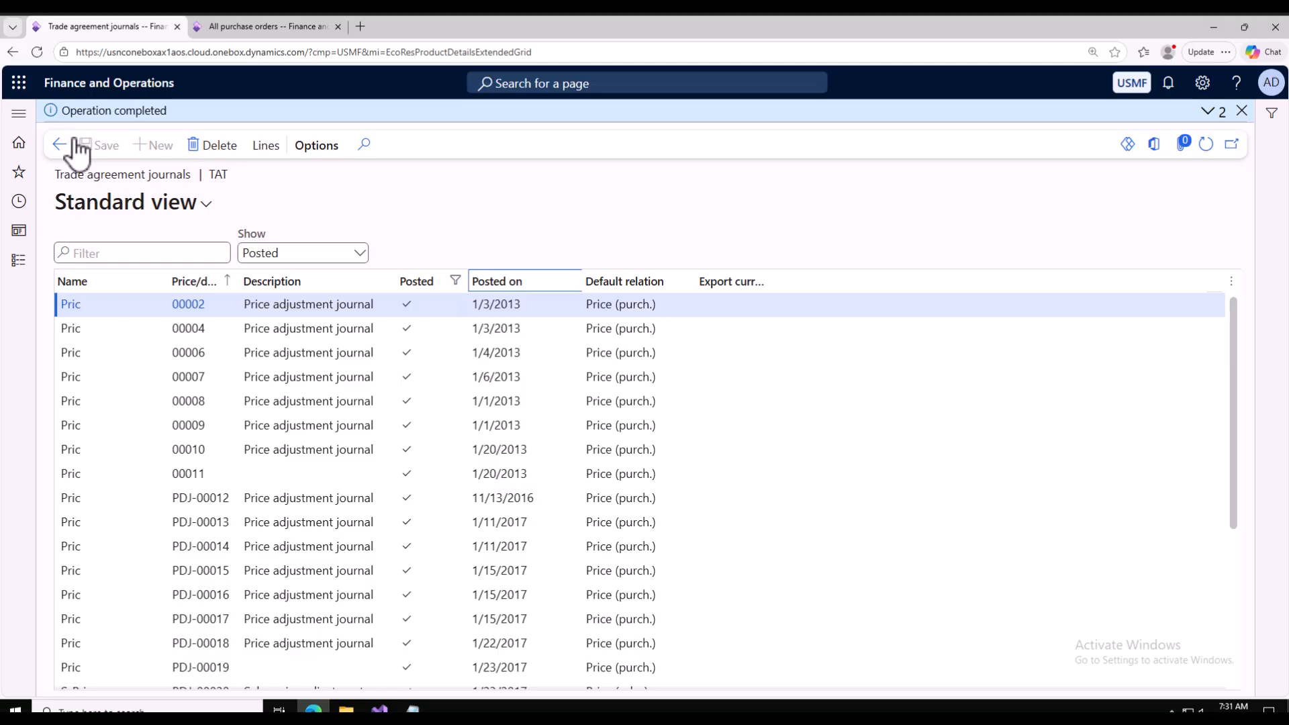
Return to product TAT, view its trade agreements and examine the relation, party code type and vendor account.
{"action": "left_click", "coordinate": [62, 151]}
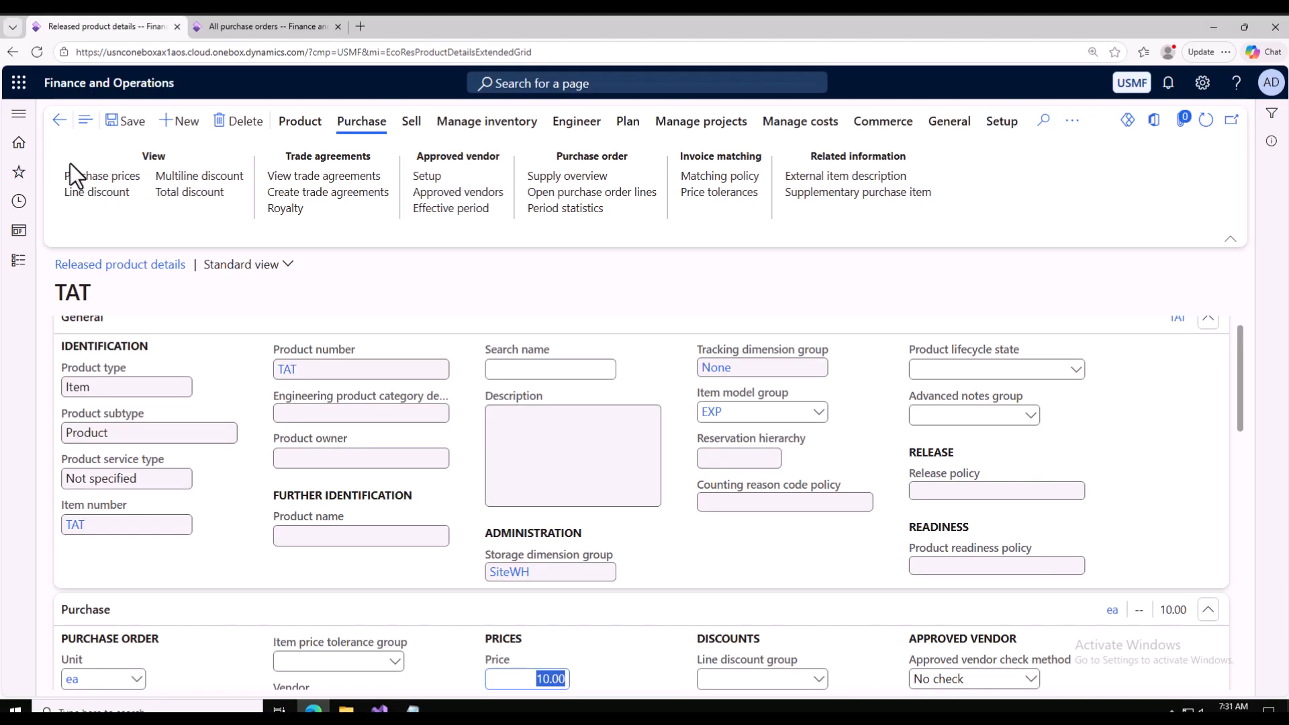
{"action": "left_click", "coordinate": [305, 179]}
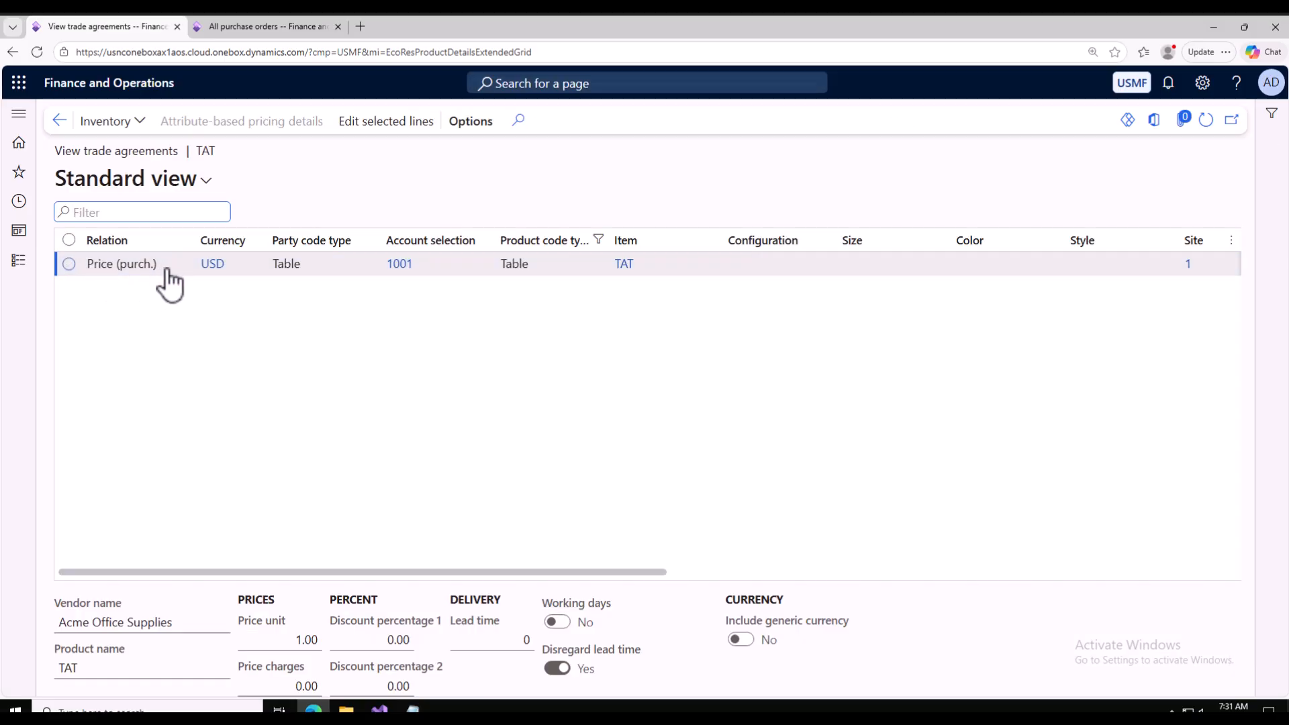
{"action": "left_click", "coordinate": [147, 267]}
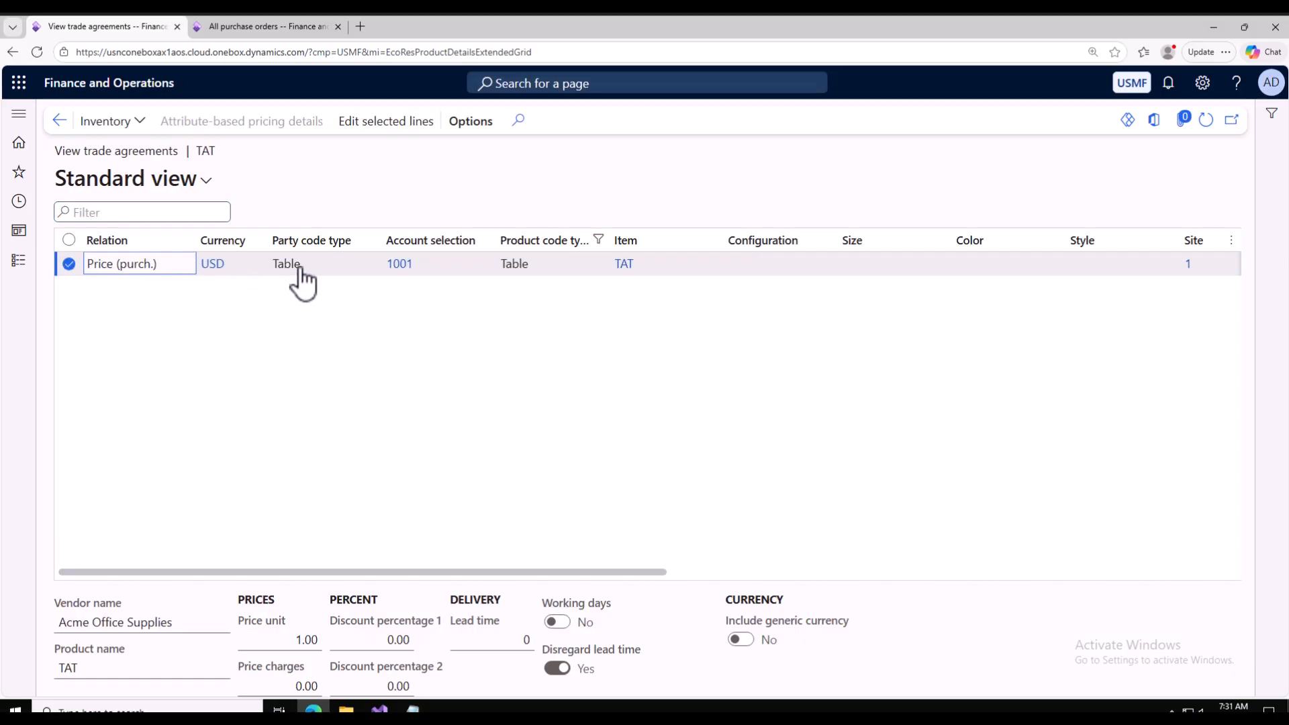
{"action": "left_click", "coordinate": [407, 269]}
{"action": "left_click_drag", "start_coordinate": [407, 267], "coordinate": [383, 266]}
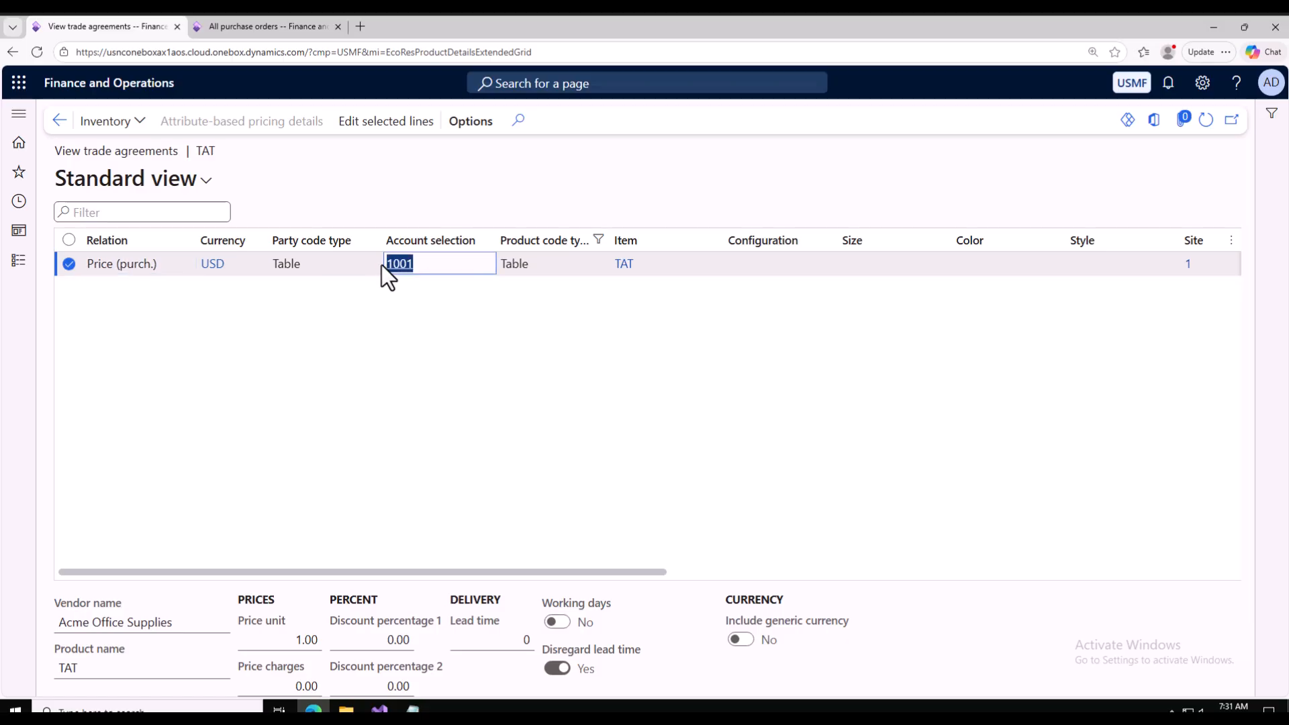
{"action": "left_click", "coordinate": [445, 370]}
{"action": "left_click", "coordinate": [414, 264]}
{"action": "left_click_drag", "start_coordinate": [414, 265], "coordinate": [394, 265]}
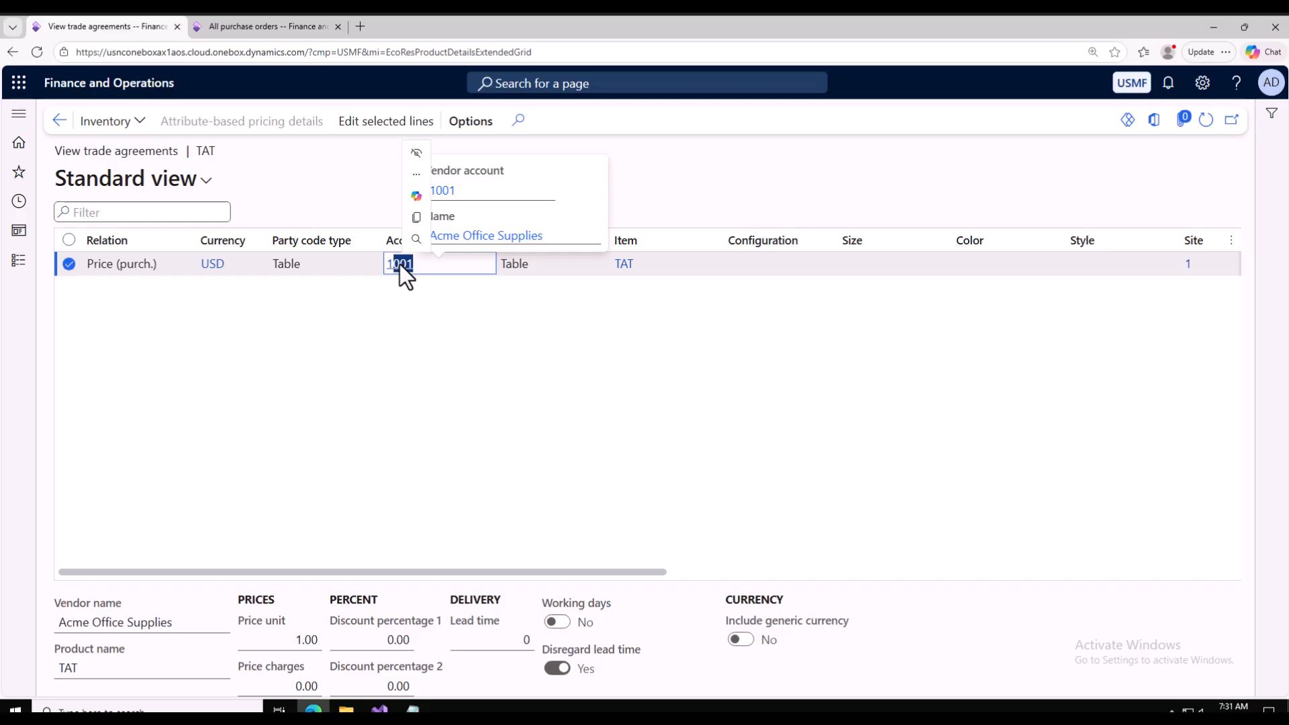
{"action": "left_click", "coordinate": [530, 337]}
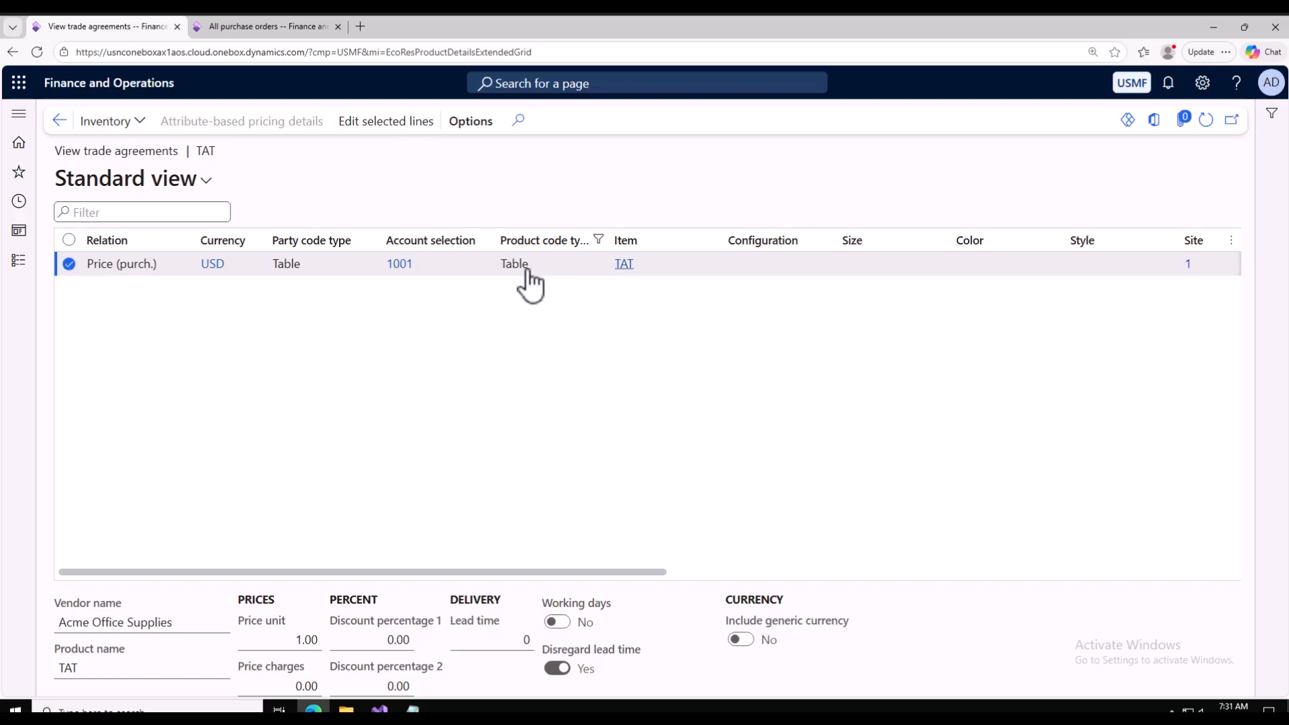
Examine the trade agreement's item, site, warehouse, amount in currency and Find next setting.
{"action": "left_click_drag", "start_coordinate": [649, 266], "coordinate": [628, 265]}
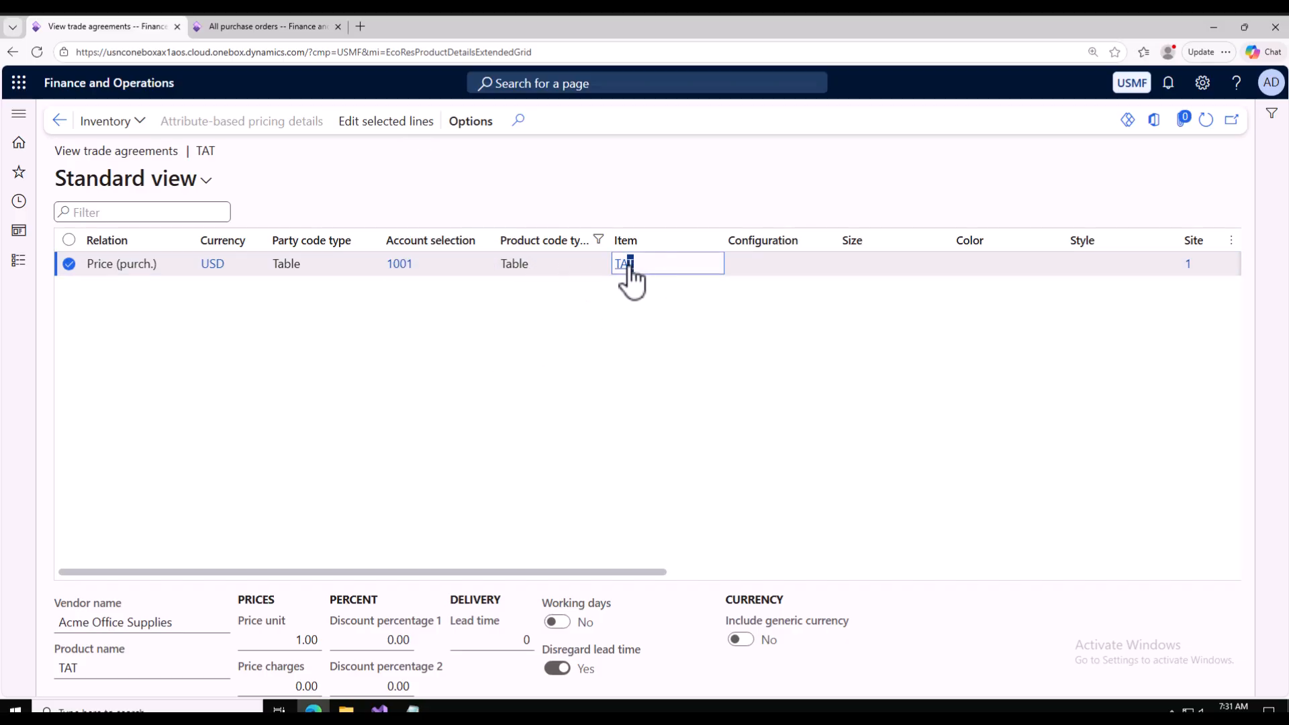
{"action": "left_click", "coordinate": [616, 386]}
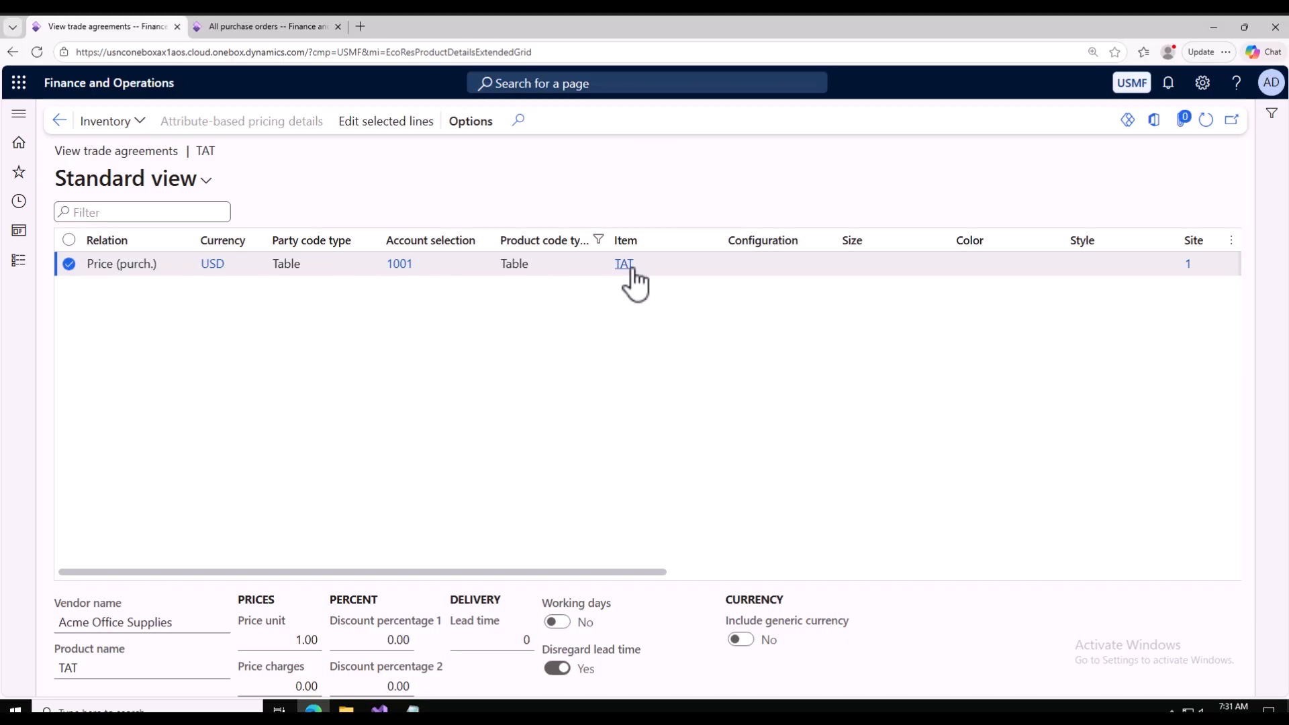
{"action": "mouse_move", "coordinate": [628, 269]}
{"action": "left_click_drag", "start_coordinate": [621, 574], "coordinate": [1062, 583]}
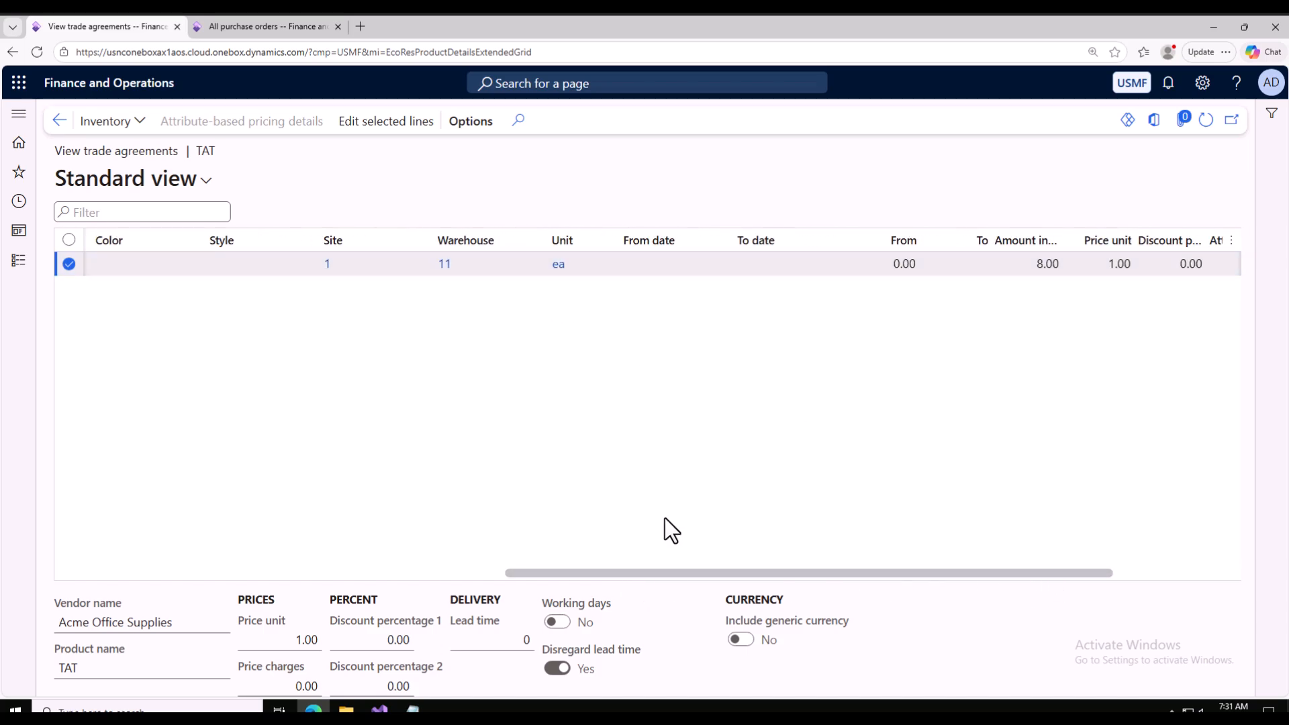
{"action": "left_click_drag", "start_coordinate": [683, 572], "coordinate": [792, 571]}
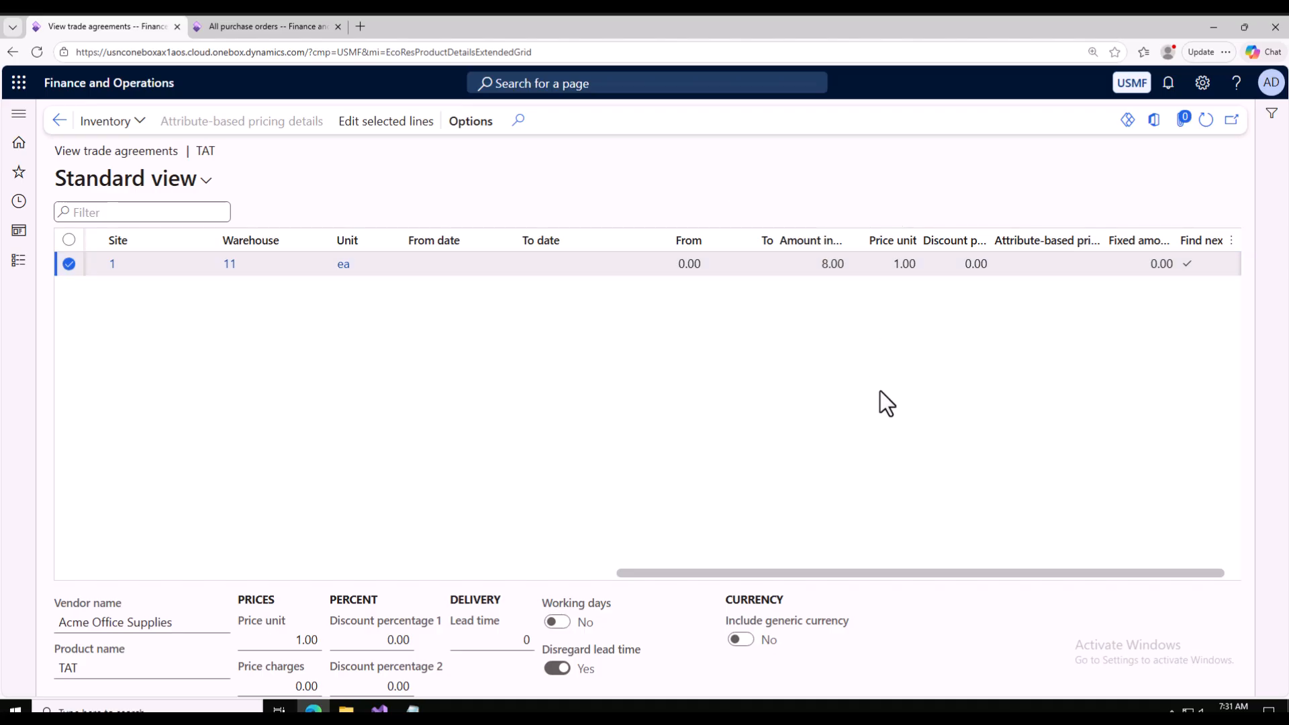
{"action": "left_click_drag", "start_coordinate": [864, 570], "coordinate": [1001, 578]}
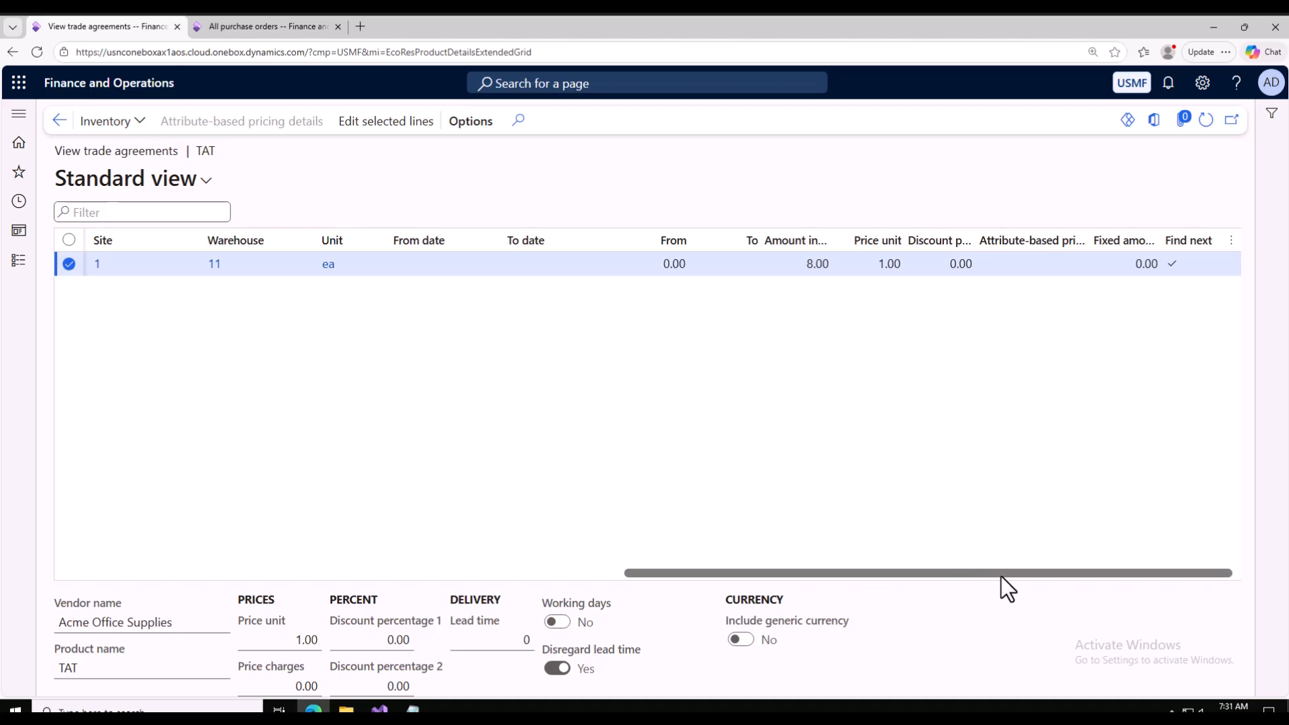
Switch to the purchase orders and create a new purchase order for vendor Acme Office Supplies.
{"action": "left_click", "coordinate": [238, 31]}
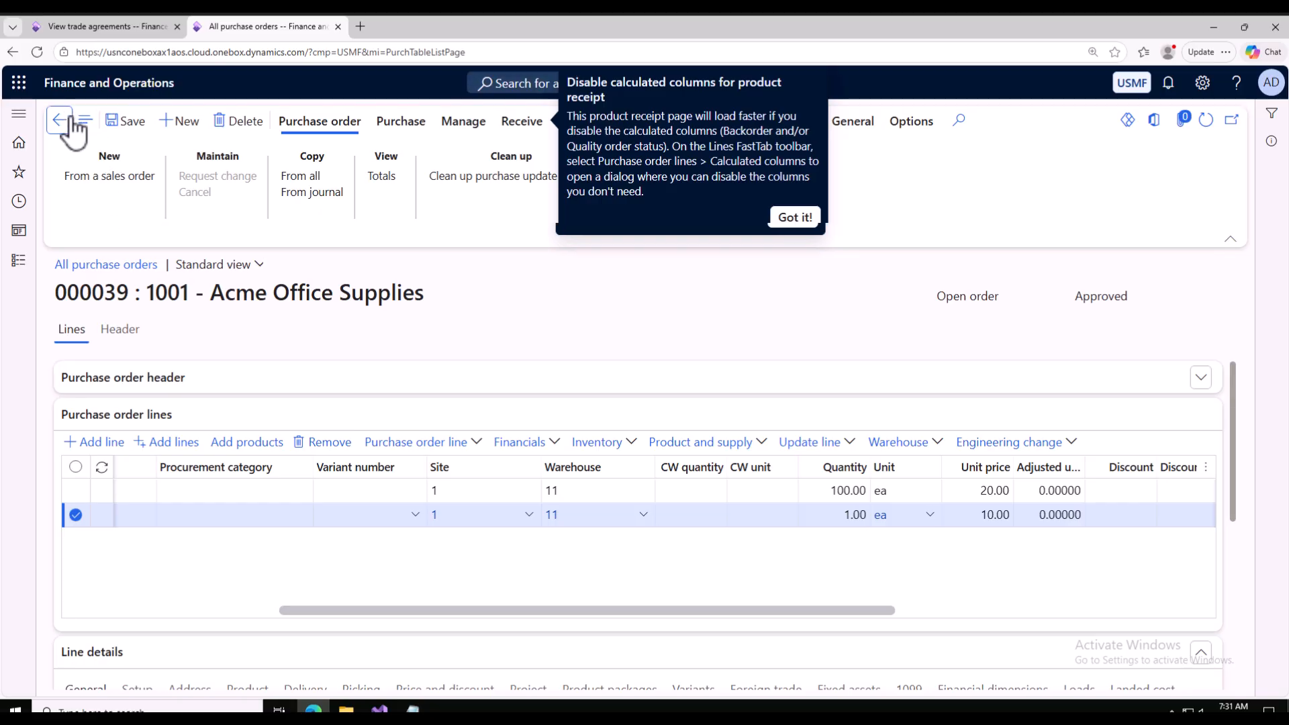
{"action": "left_click", "coordinate": [59, 120]}
{"action": "left_click", "coordinate": [156, 121]}
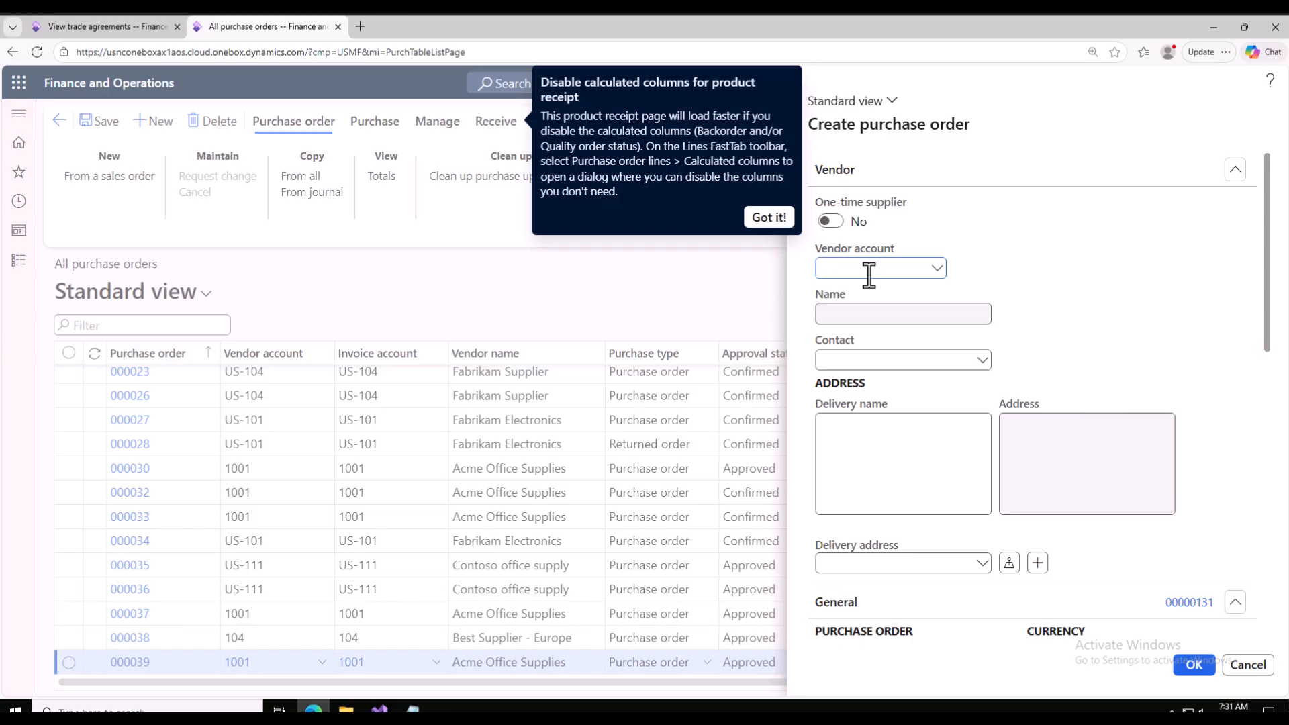
{"action": "type", "text": "1002"}
{"action": "key", "text": "Tab"}
{"action": "type", "text": "1"}
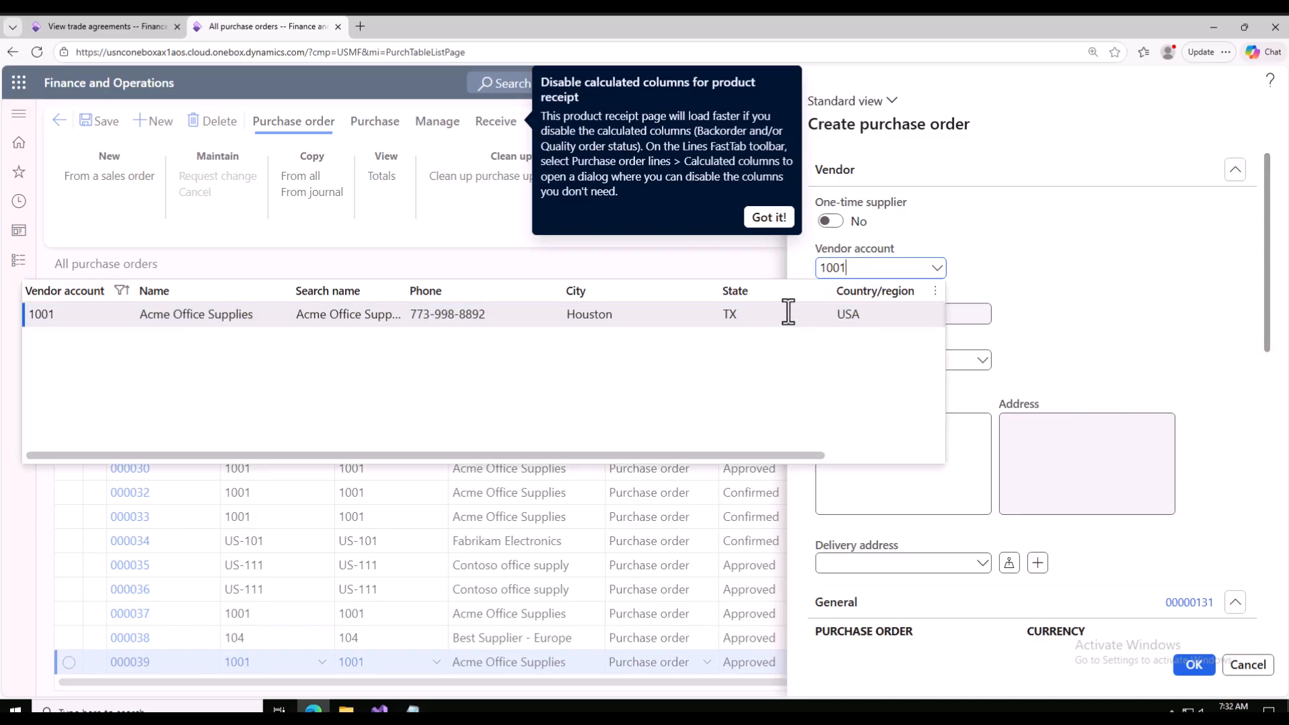
{"action": "left_click", "coordinate": [822, 305]}
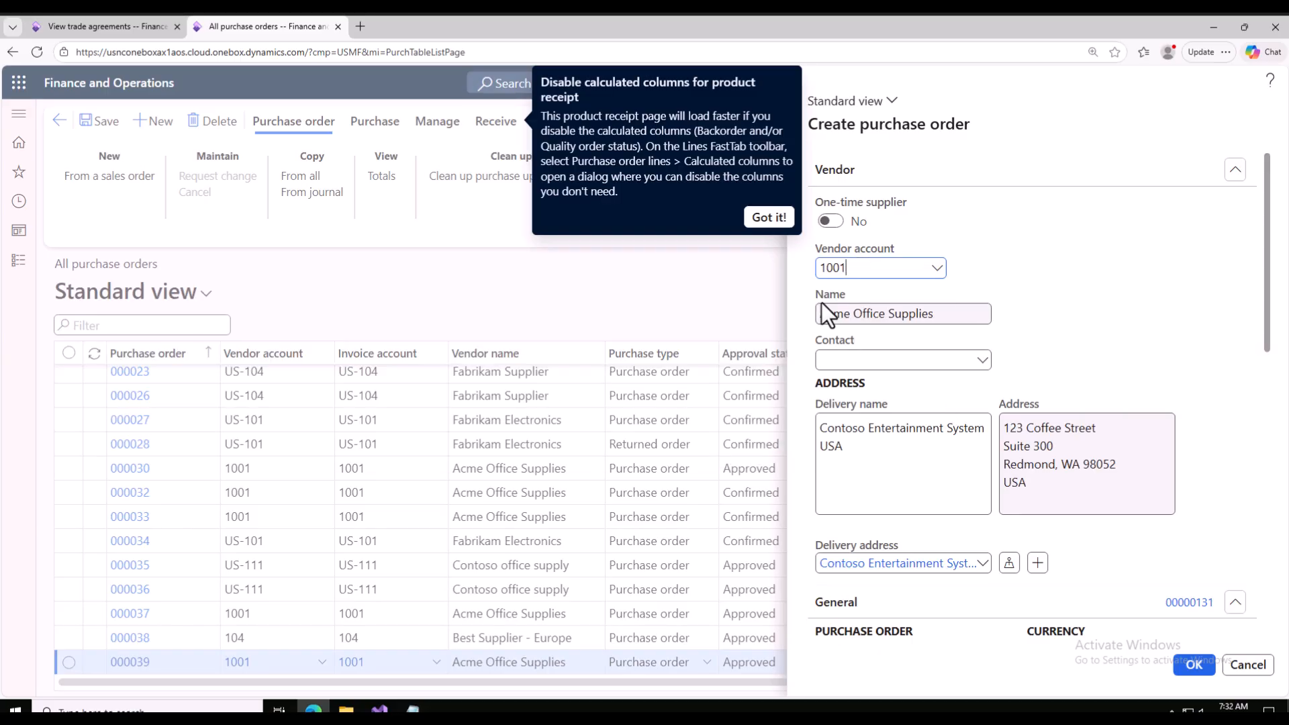
{"action": "left_click", "coordinate": [768, 218]}
{"action": "scroll", "coordinate": [1074, 481], "scroll_direction": "down", "scroll_amount": 10}
{"action": "left_click", "coordinate": [1196, 667]}
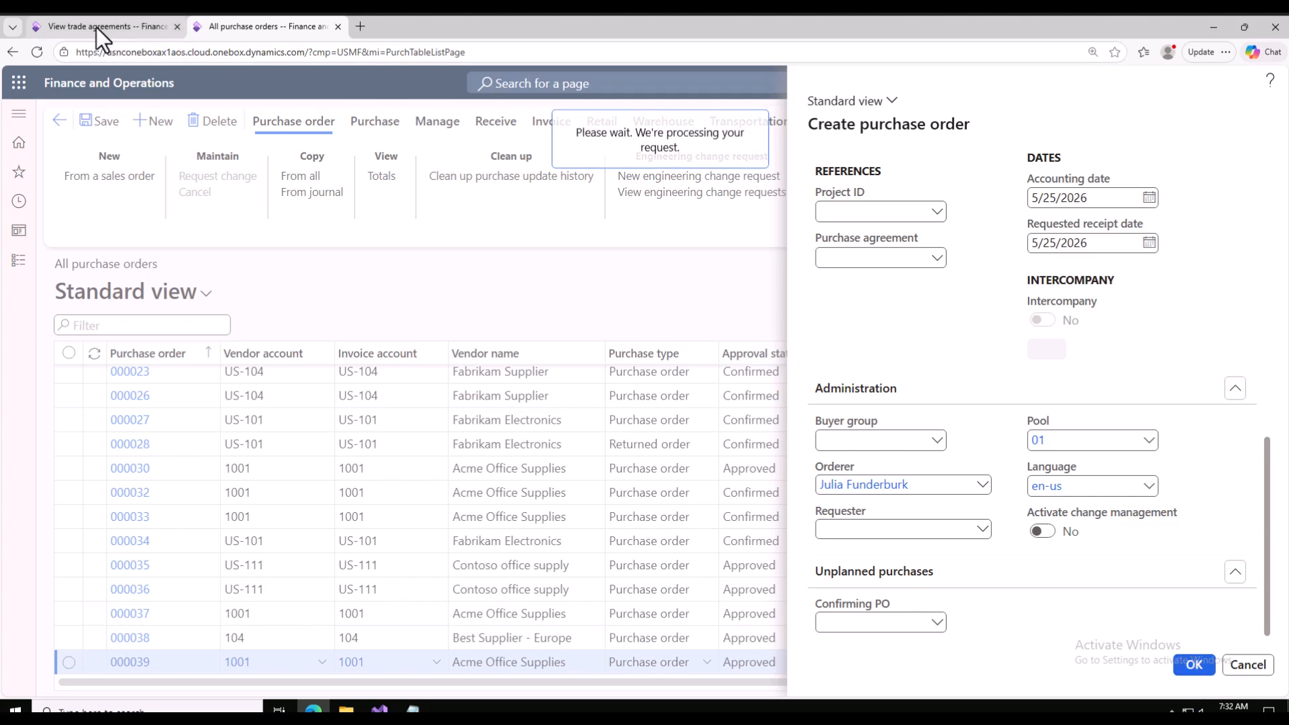
Set the item number on the new purchase order's first line to TAT.
{"action": "left_click", "coordinate": [95, 27]}
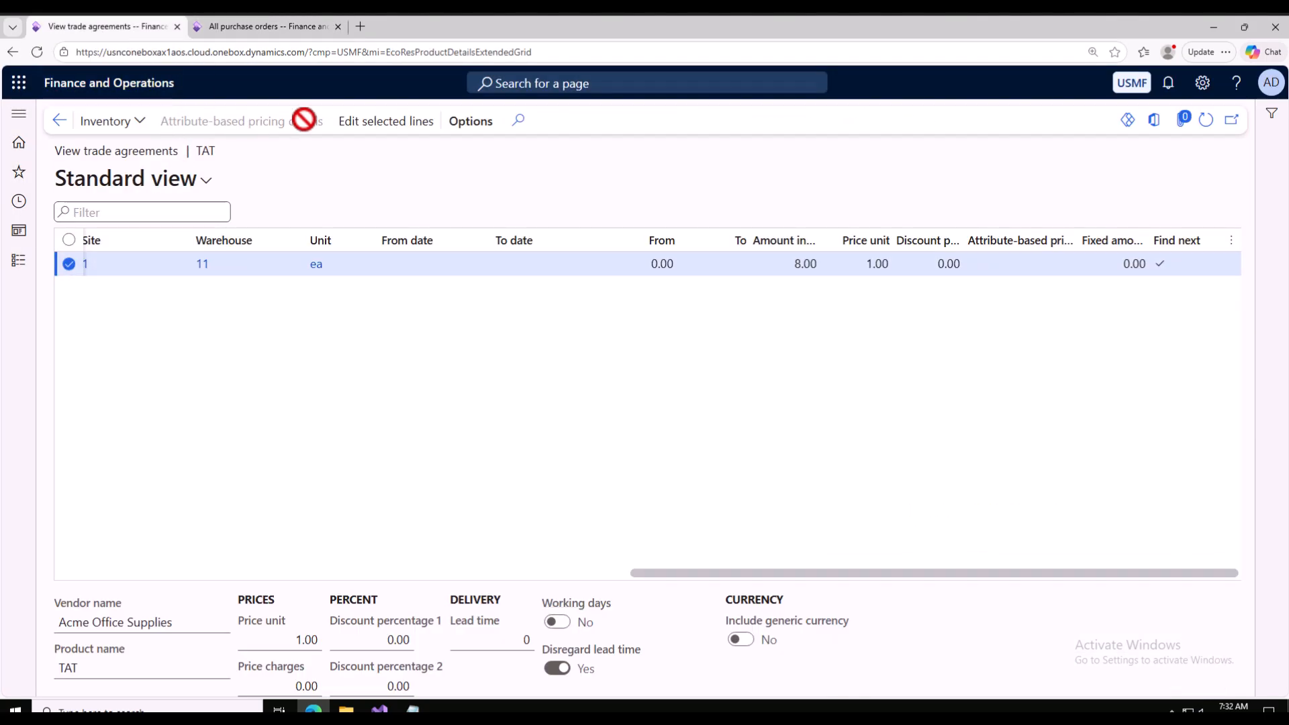
{"action": "left_click", "coordinate": [265, 27]}
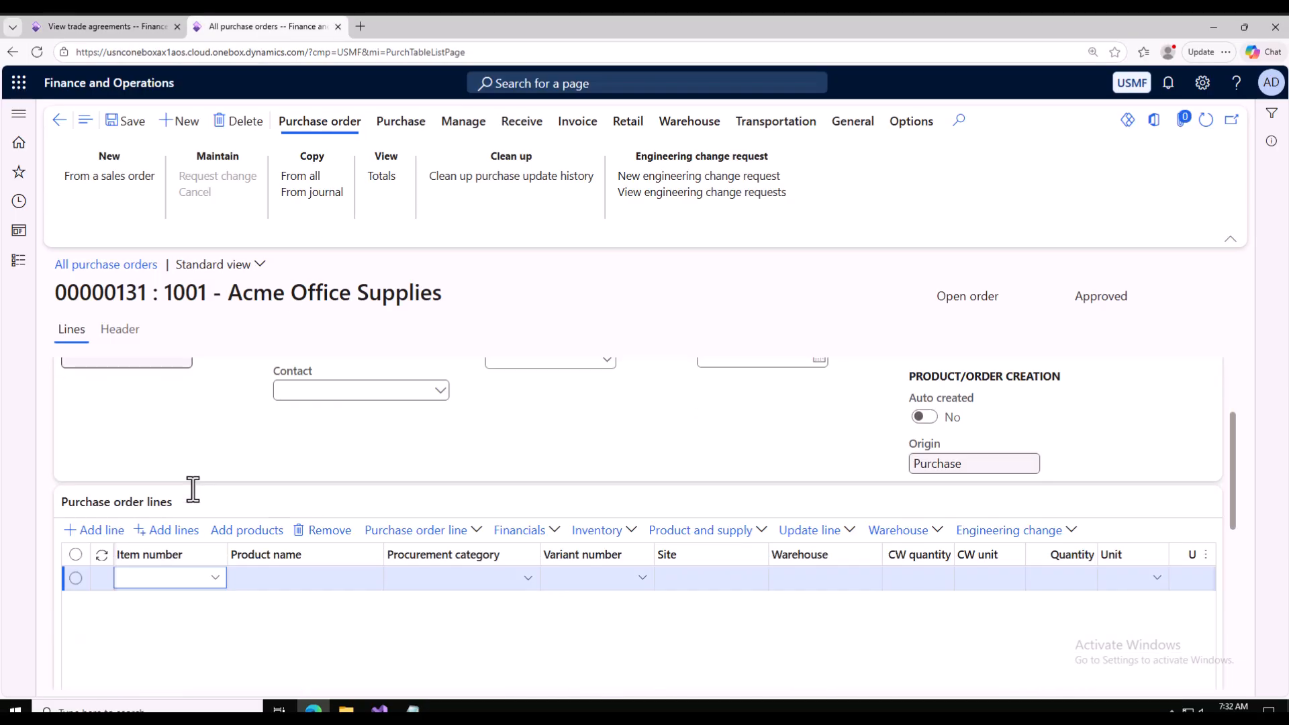
{"action": "left_click", "coordinate": [161, 439]}
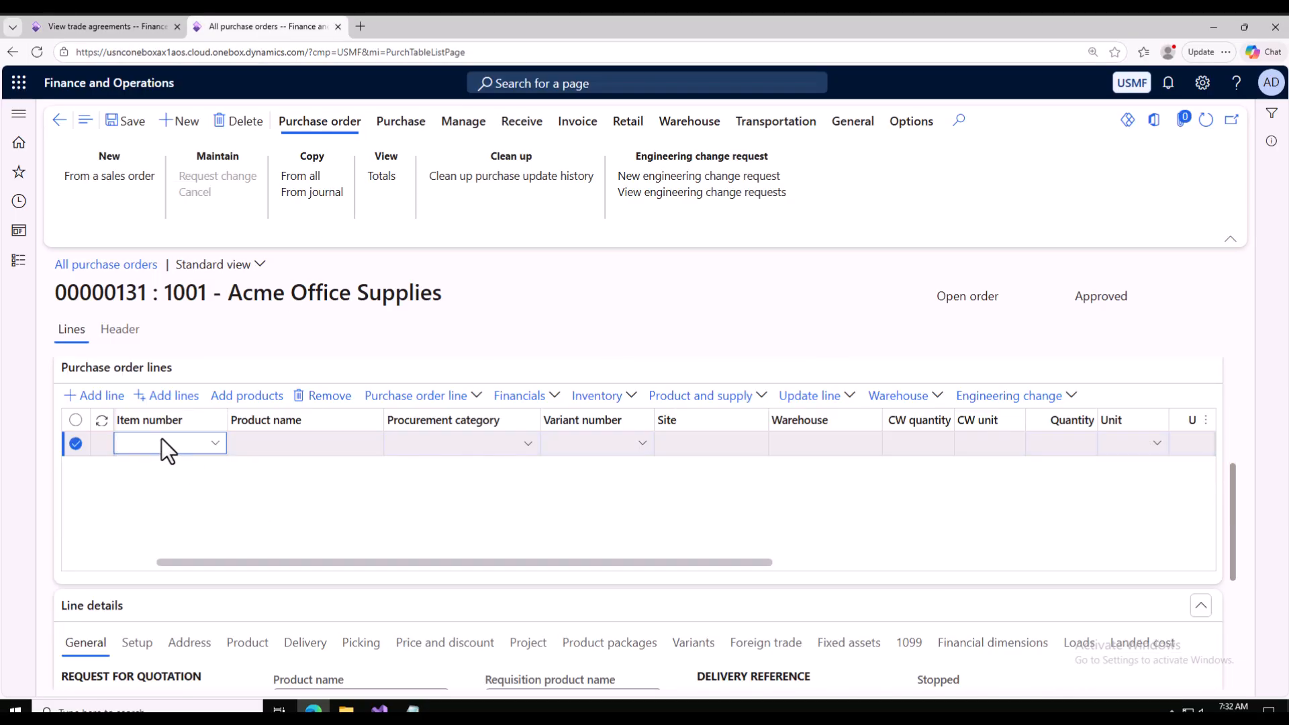
{"action": "type", "text": "tata"}
{"action": "key", "text": "BackSpace"}
{"action": "key", "text": "BackSpace"}
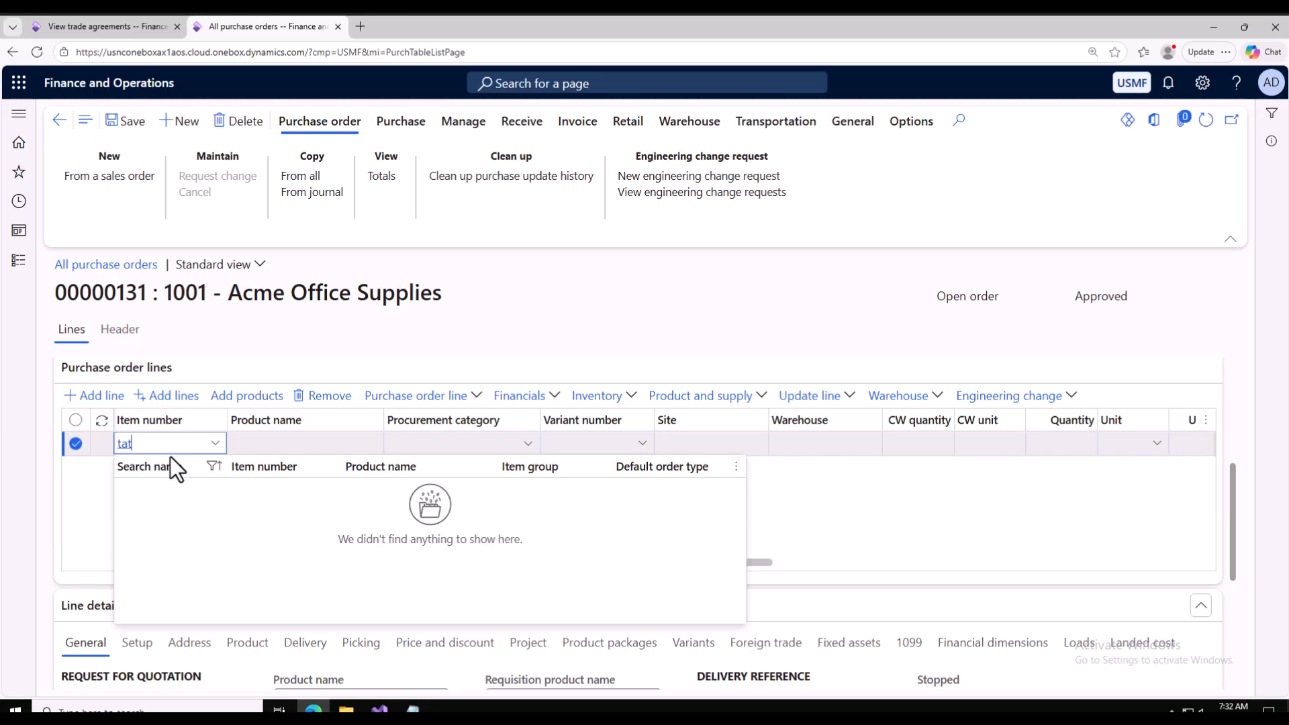
{"action": "type", "text": "t"}
{"action": "left_click", "coordinate": [694, 446]}
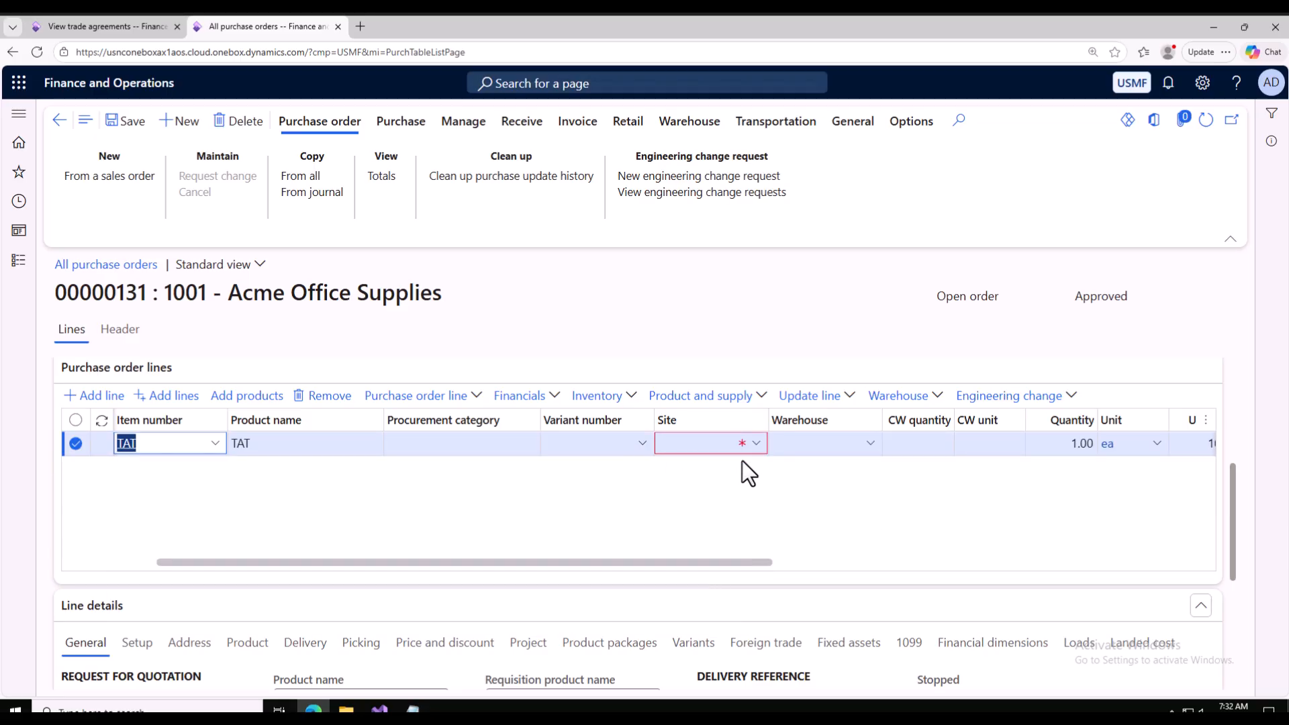
Set the TAT line's site to 1 and warehouse to 12, save the order and compare it with the trade agreement.
{"action": "left_click_drag", "start_coordinate": [755, 563], "coordinate": [865, 573]}
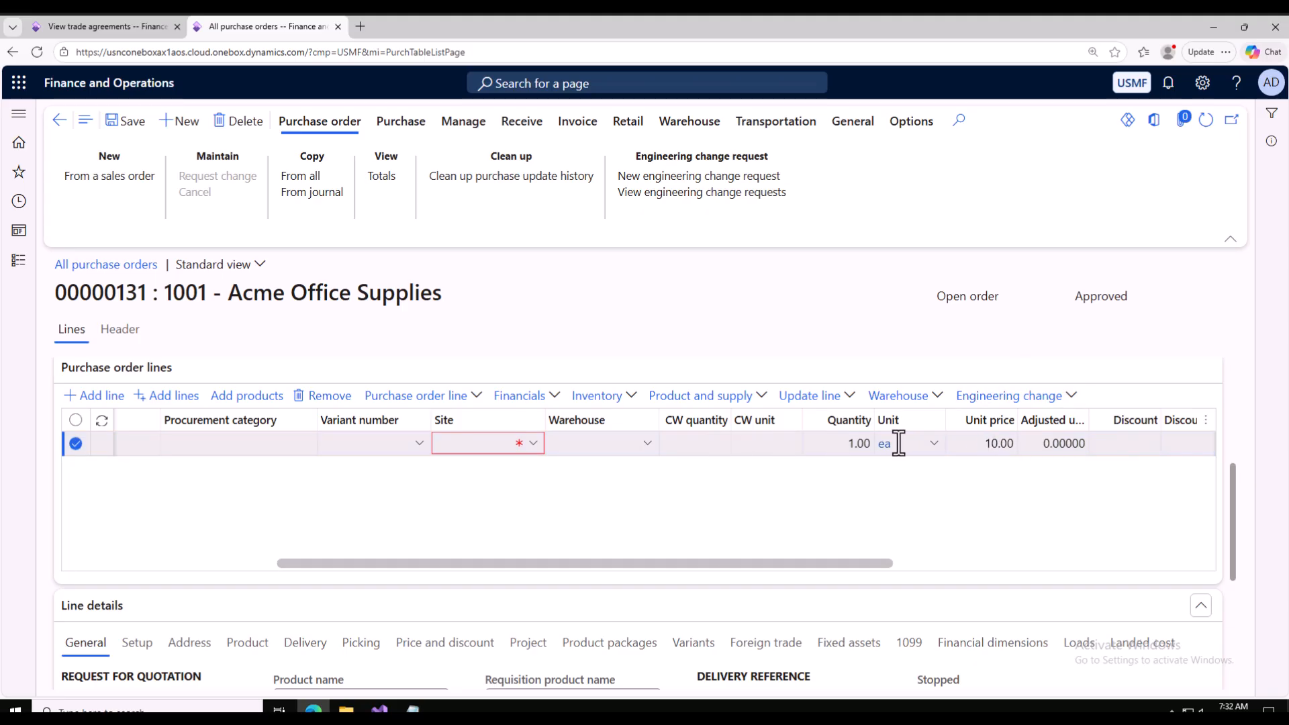
{"action": "left_click", "coordinate": [472, 447]}
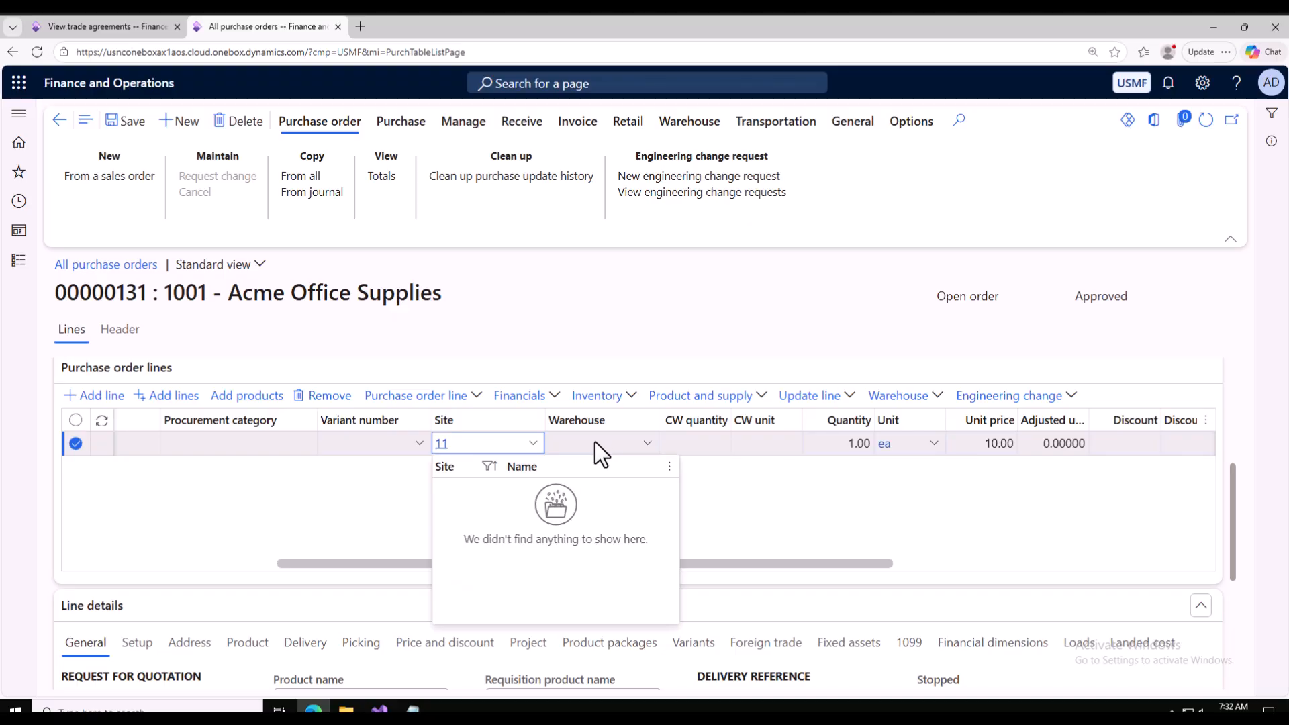
{"action": "key", "text": "BackSpace"}
{"action": "left_click", "coordinate": [649, 445]}
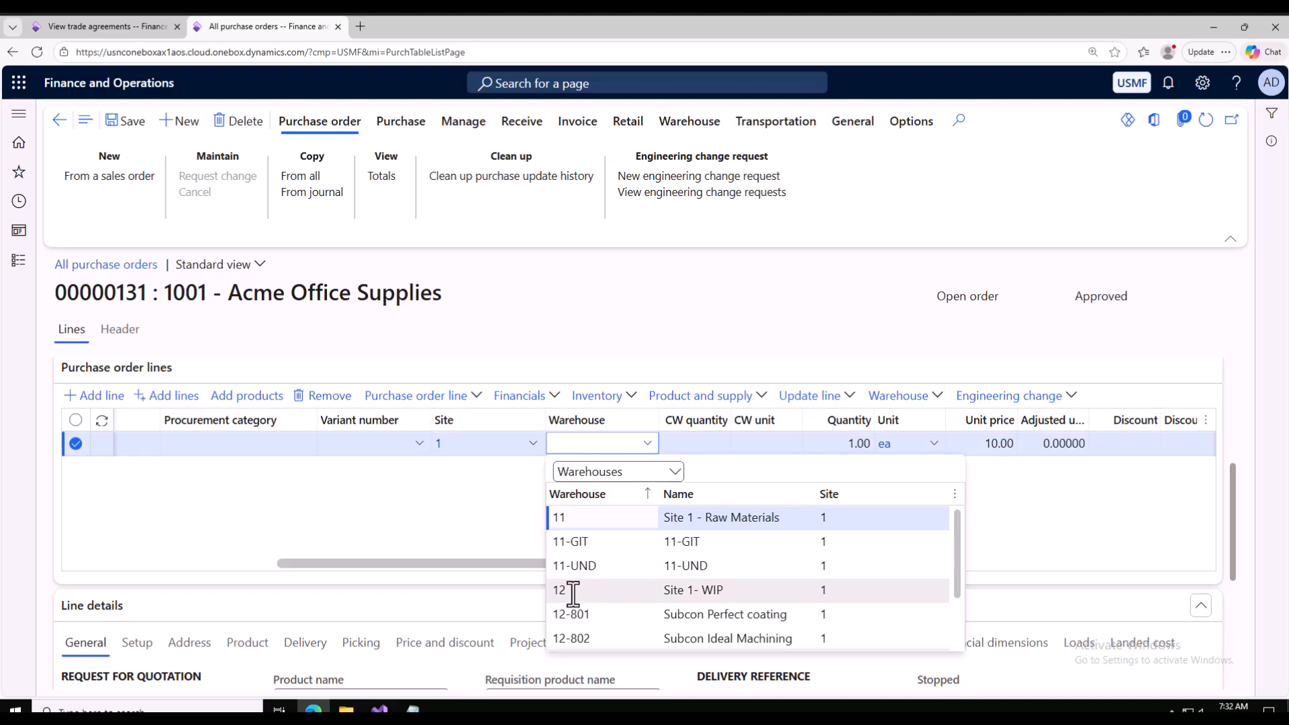
{"action": "left_click", "coordinate": [574, 589]}
{"action": "left_click", "coordinate": [132, 127]}
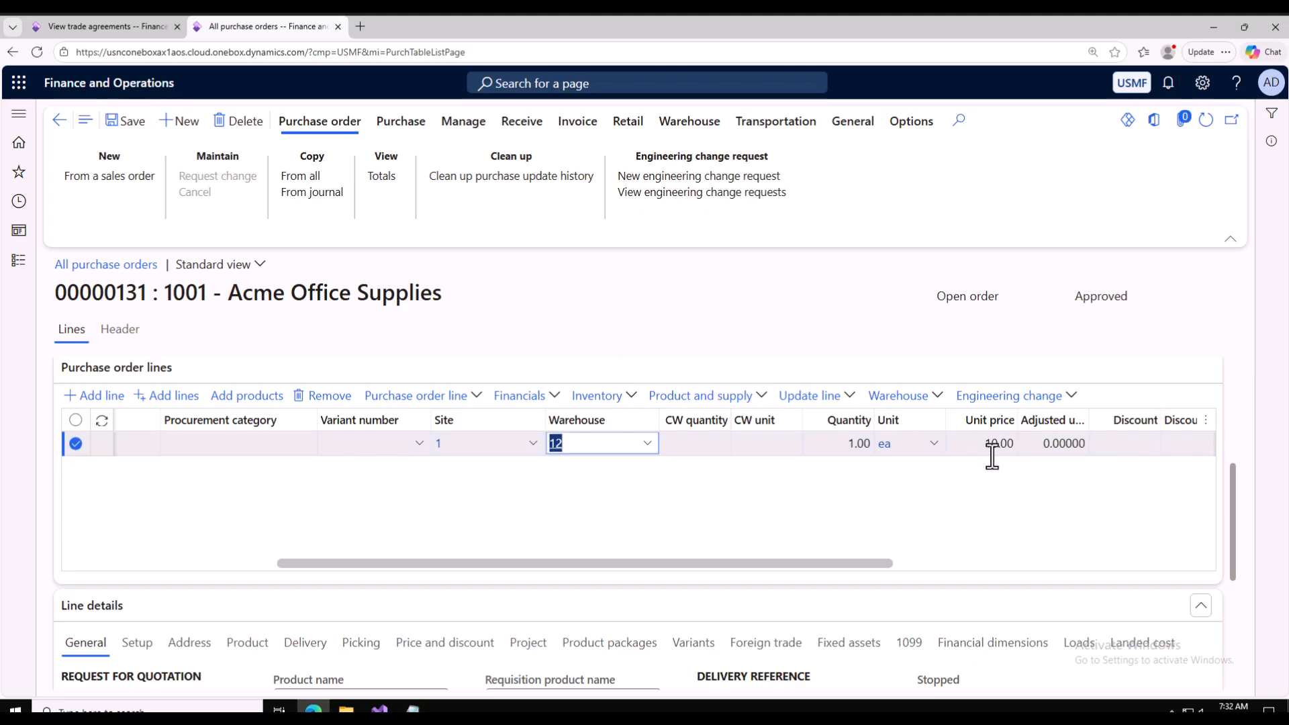
{"action": "left_click", "coordinate": [114, 32]}
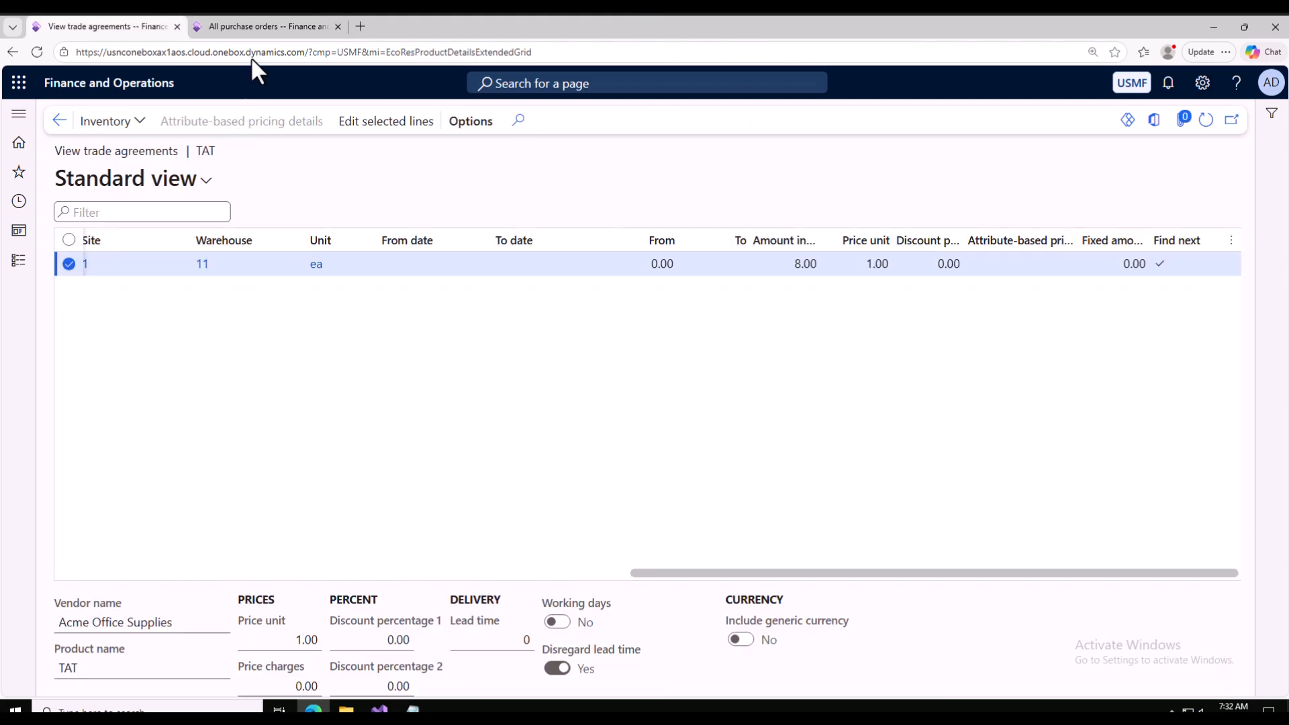
Switch to the purchase order, set the TAT line's warehouse to 11 and save the order.
{"action": "left_click", "coordinate": [248, 34]}
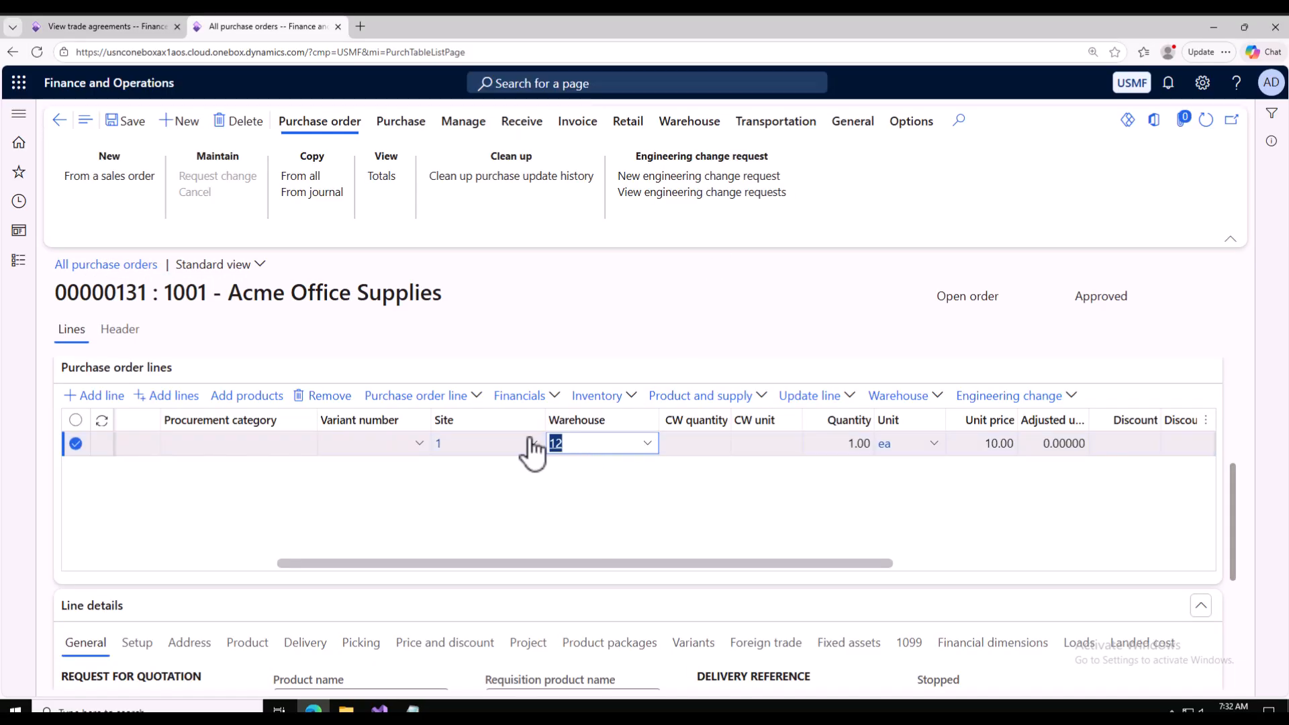
{"action": "left_click", "coordinate": [127, 121]}
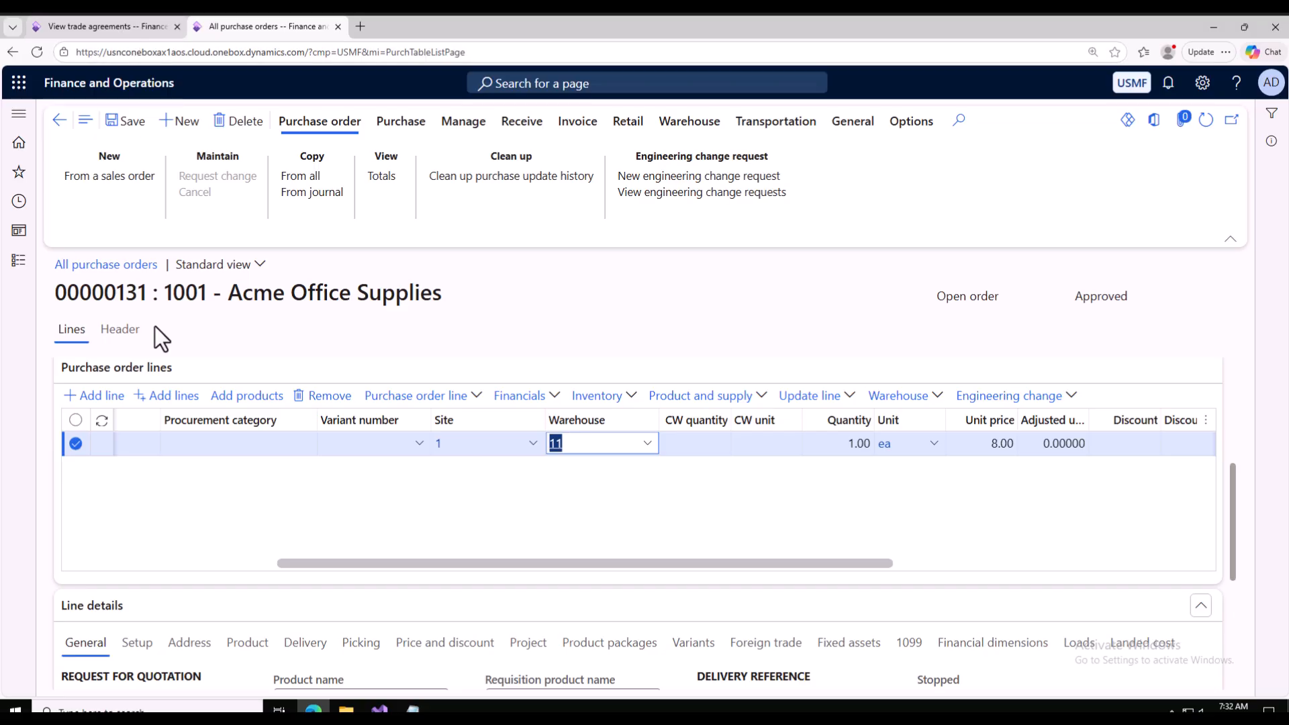
{"action": "left_click_drag", "start_coordinate": [324, 561], "coordinate": [148, 550]}
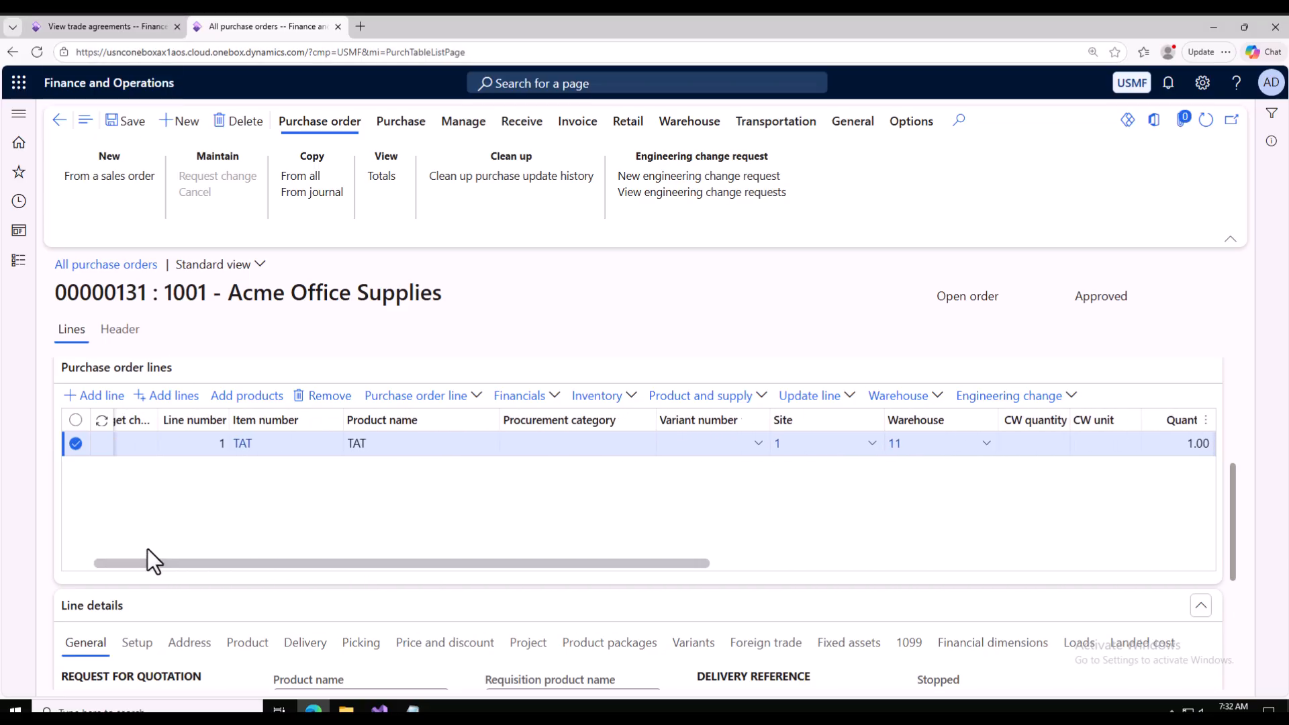
Create a new trade agreement journal for product TAT with name S_Price and default relation Price (purch.).
{"action": "left_click", "coordinate": [102, 26]}
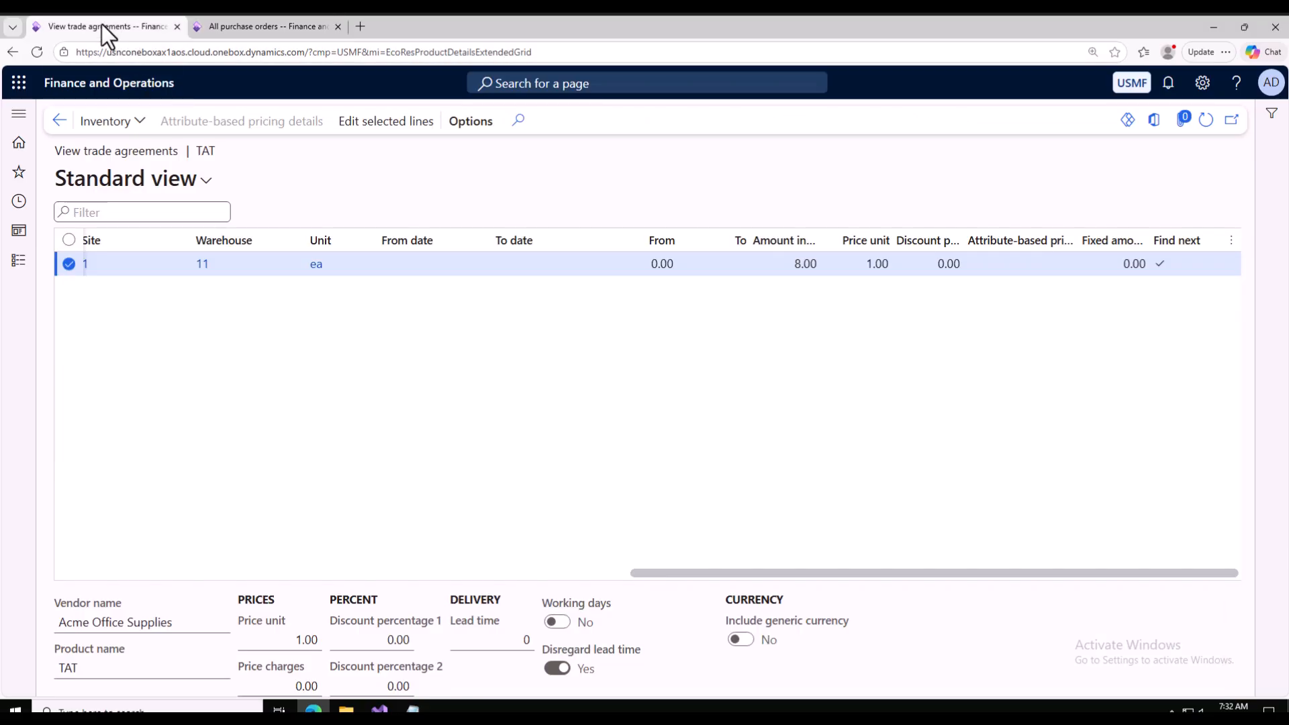
{"action": "left_click", "coordinate": [59, 120]}
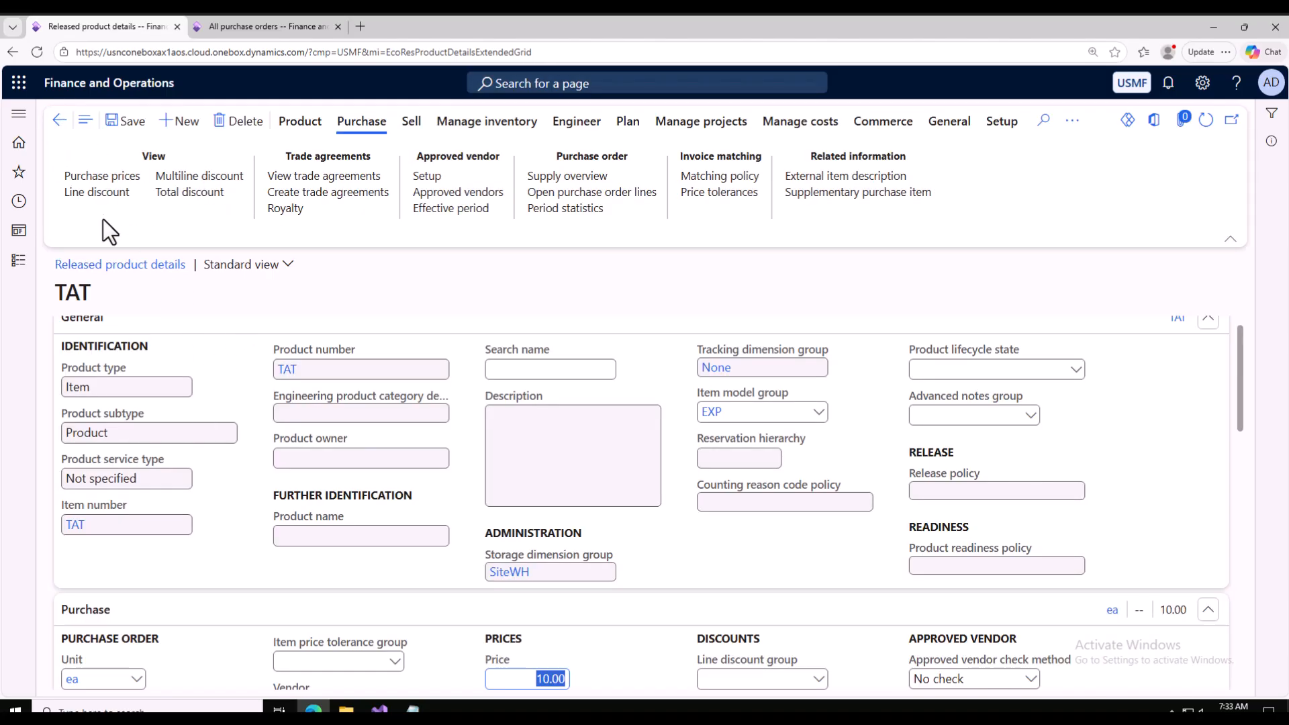
{"action": "left_click", "coordinate": [310, 194]}
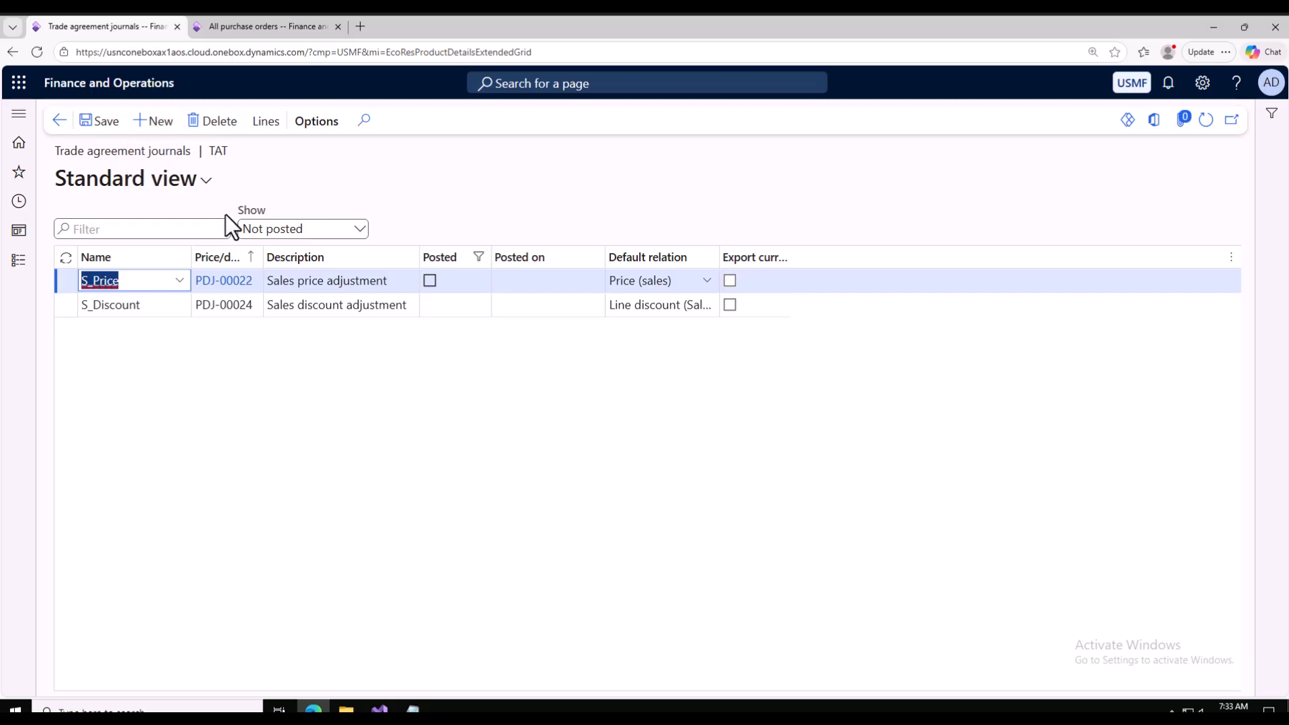
{"action": "left_click", "coordinate": [153, 124]}
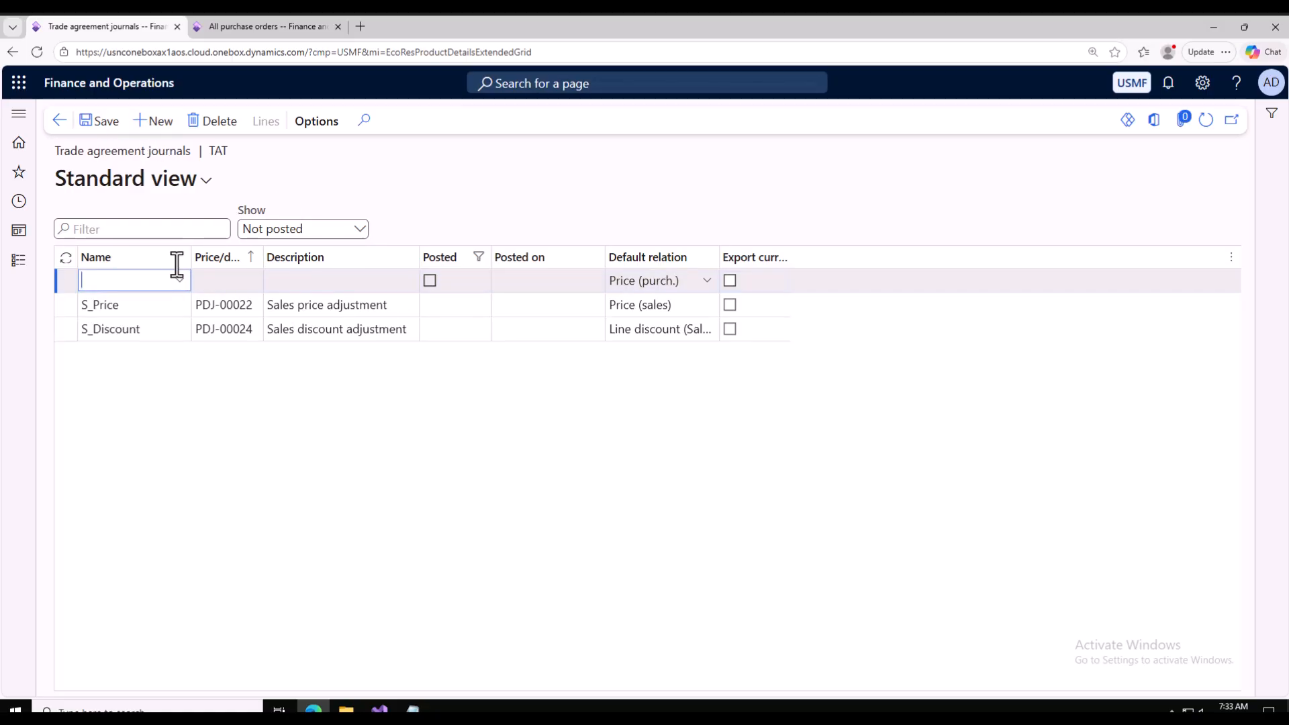
{"action": "left_click", "coordinate": [180, 281]}
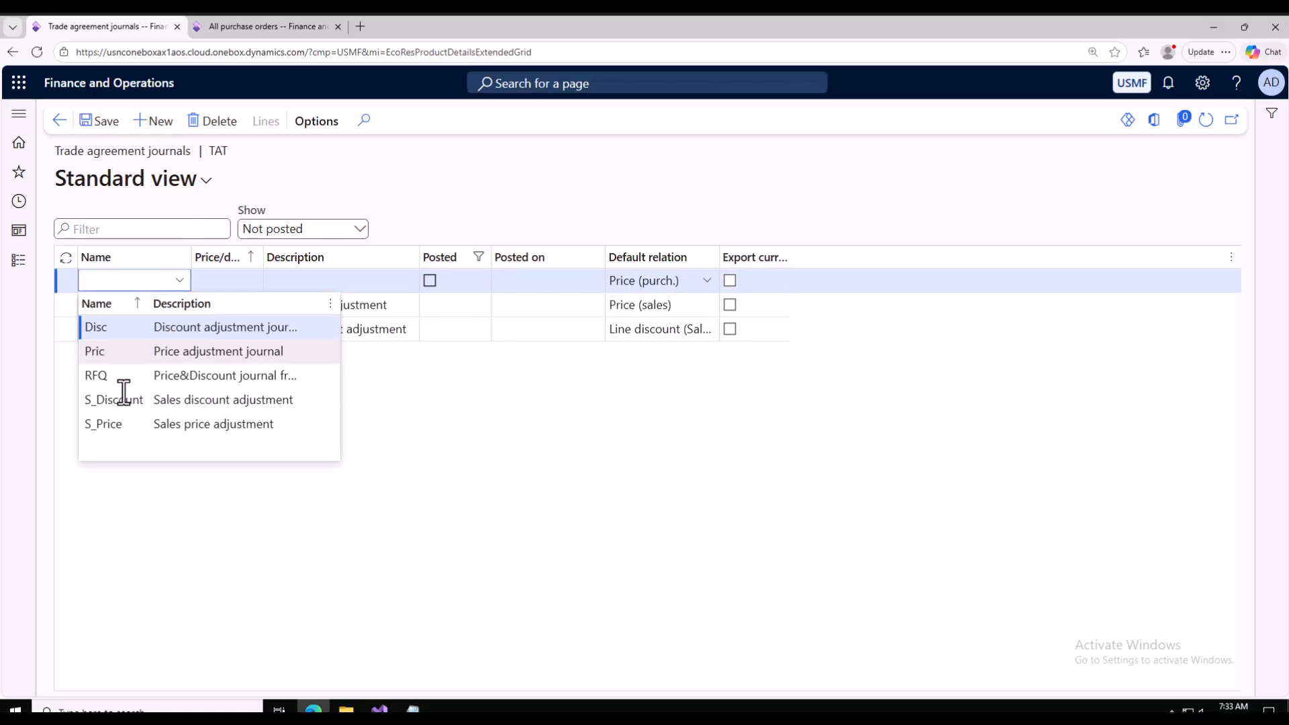
{"action": "key", "text": "Return"}
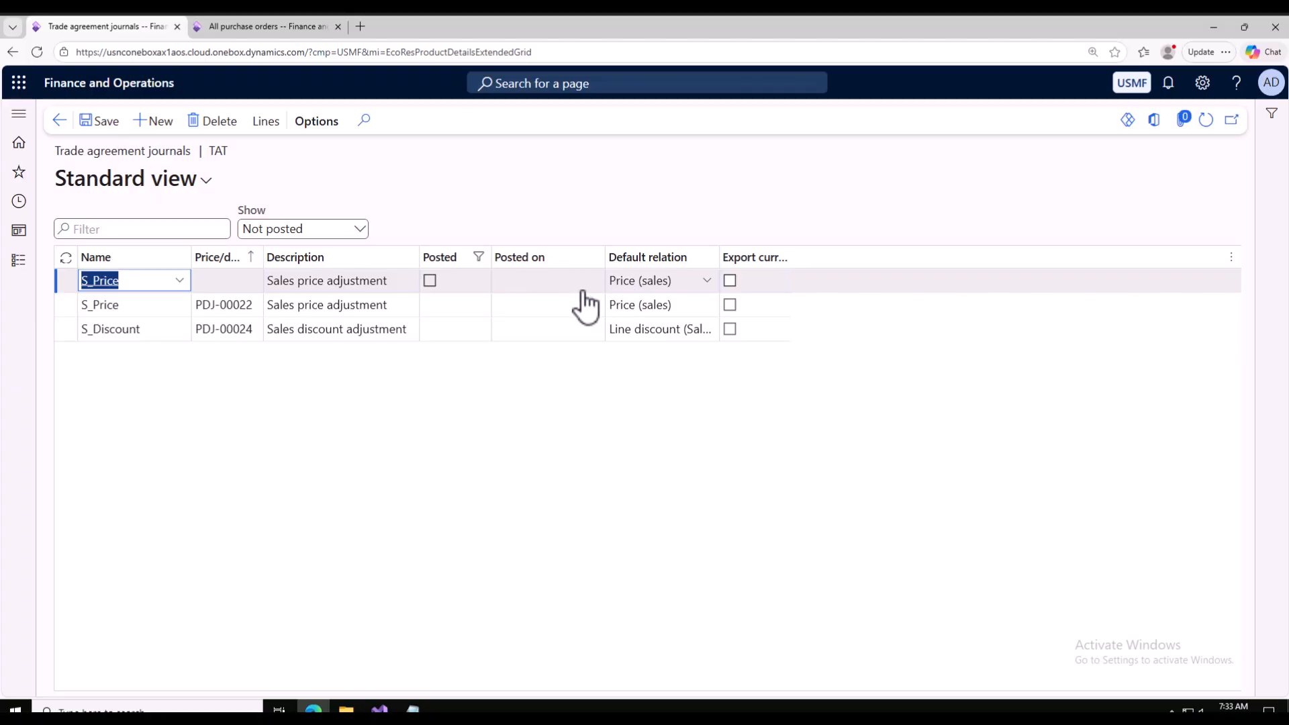
{"action": "left_click", "coordinate": [709, 282]}
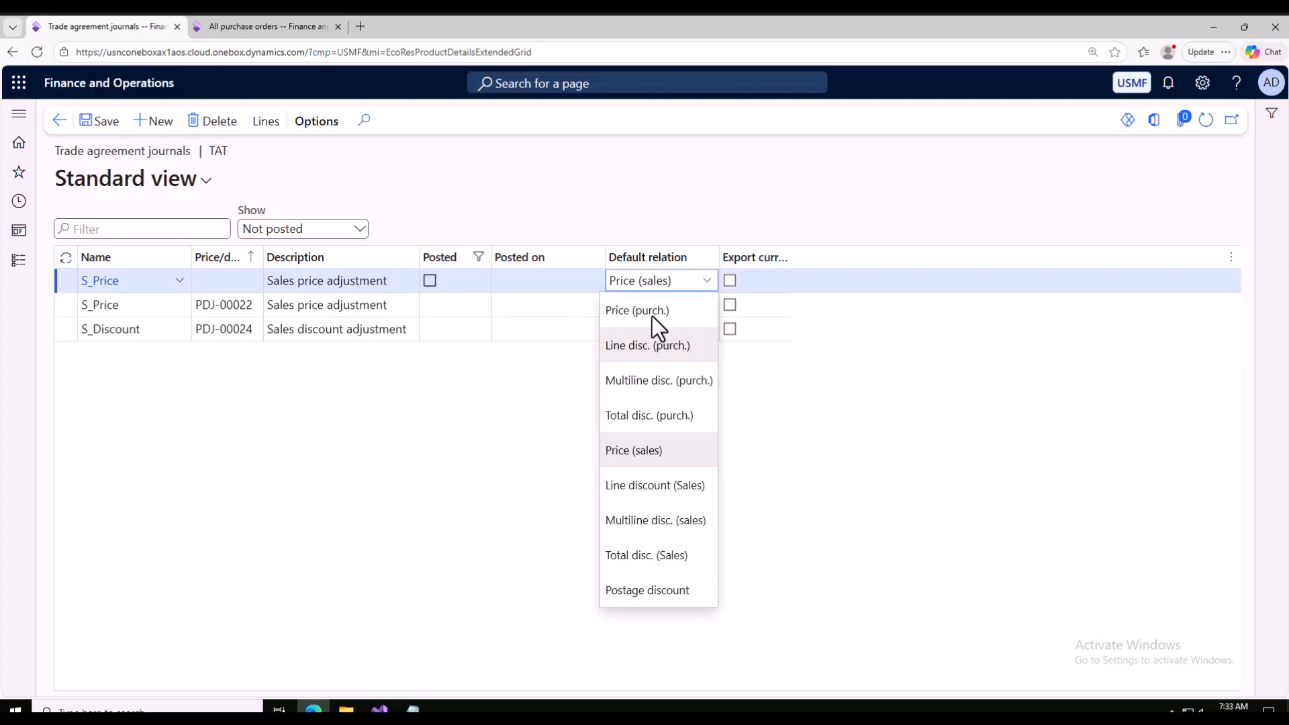
{"action": "left_click", "coordinate": [651, 314]}
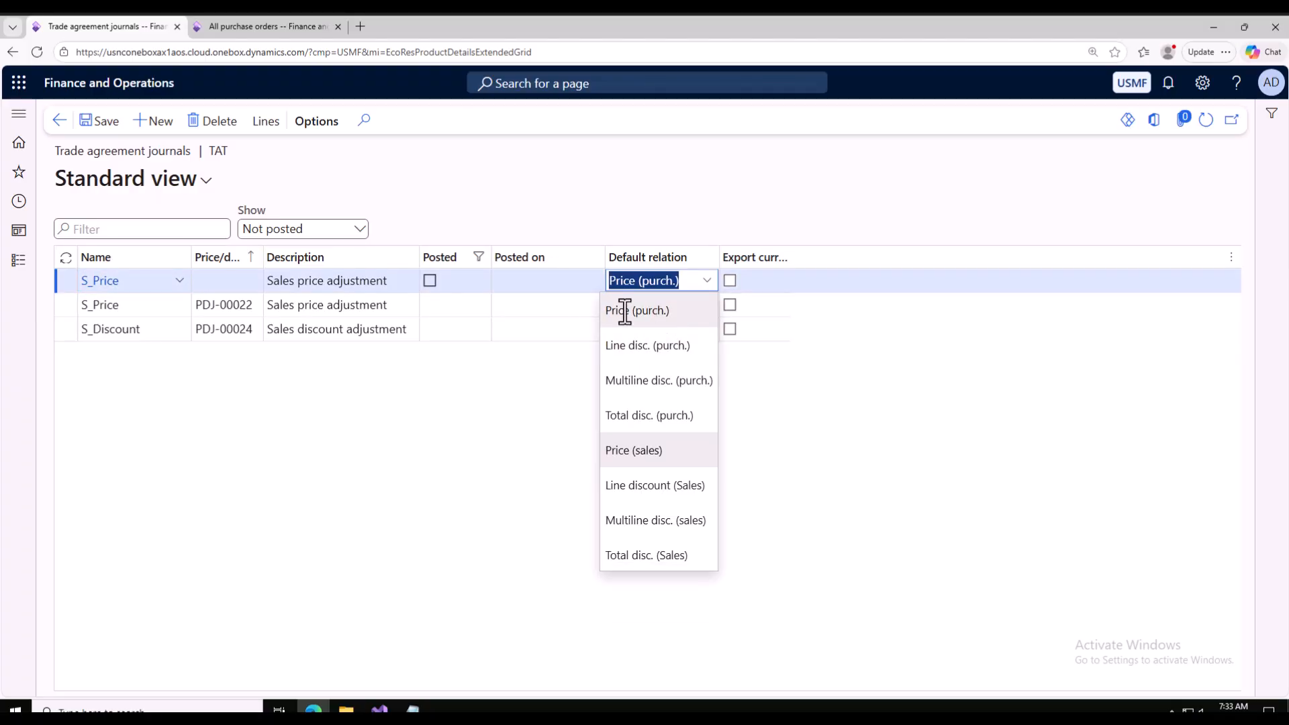
On the new journal's first line, set the party code type to Table and the account selection to Fabrikam Electronics' vendor account.
{"action": "left_click", "coordinate": [267, 124]}
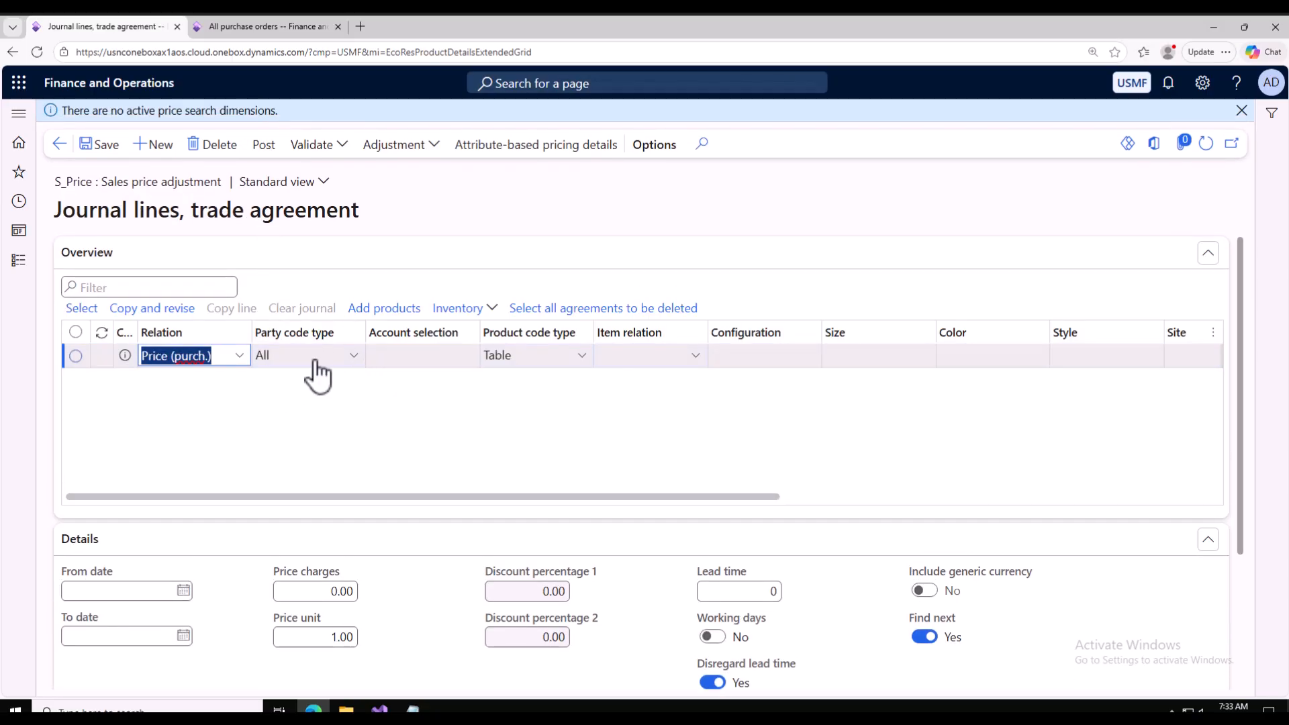
{"action": "left_click", "coordinate": [354, 366]}
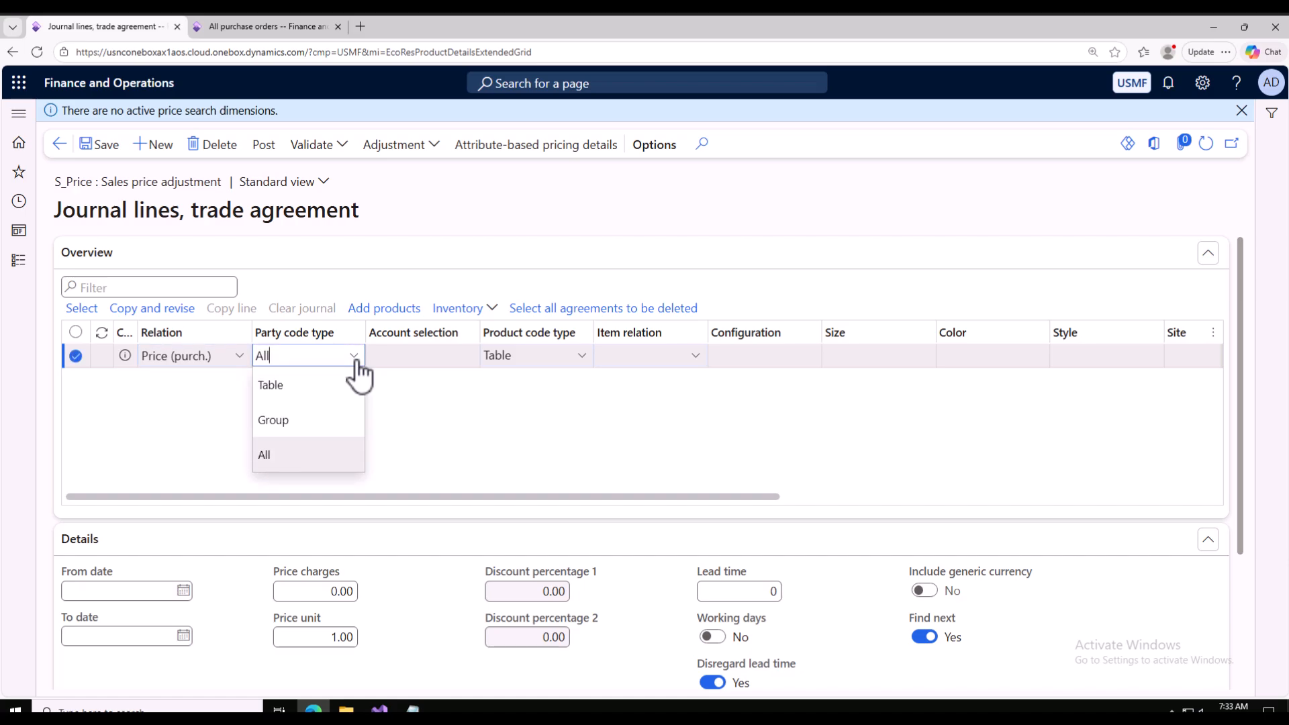
{"action": "left_click", "coordinate": [284, 397]}
{"action": "left_click", "coordinate": [404, 361]}
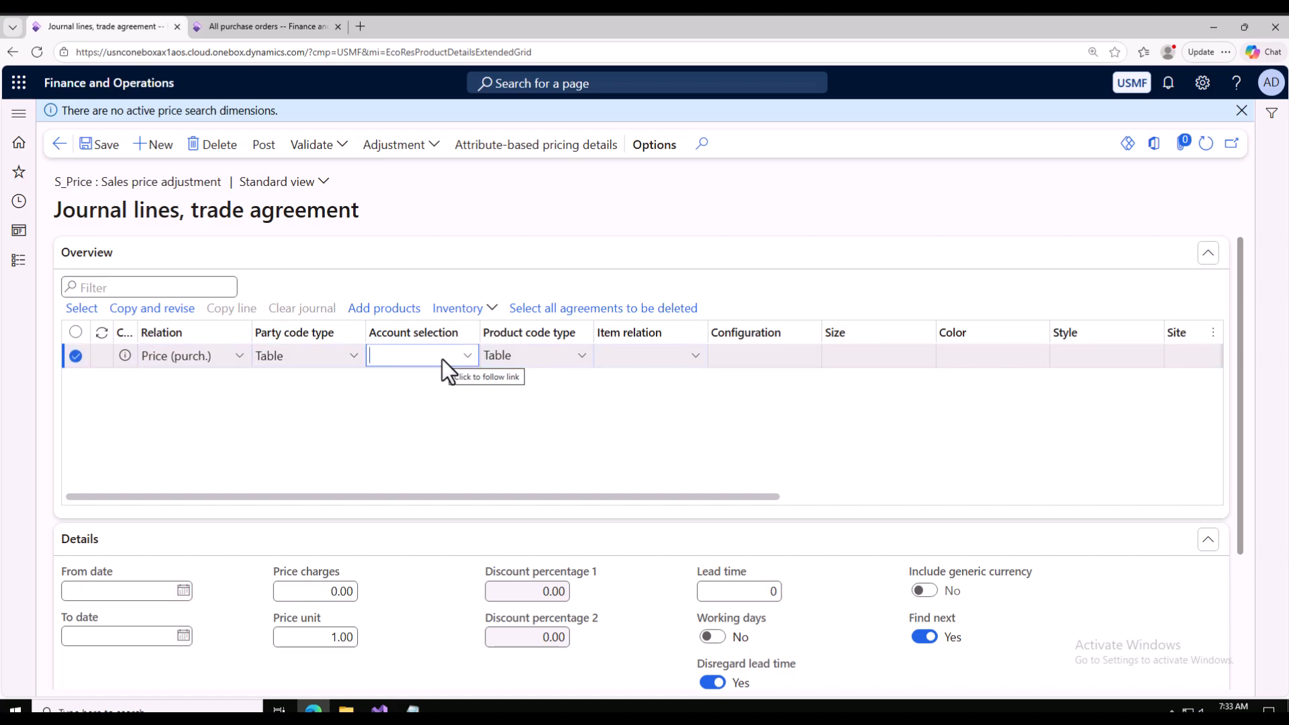
{"action": "left_click", "coordinate": [268, 31]}
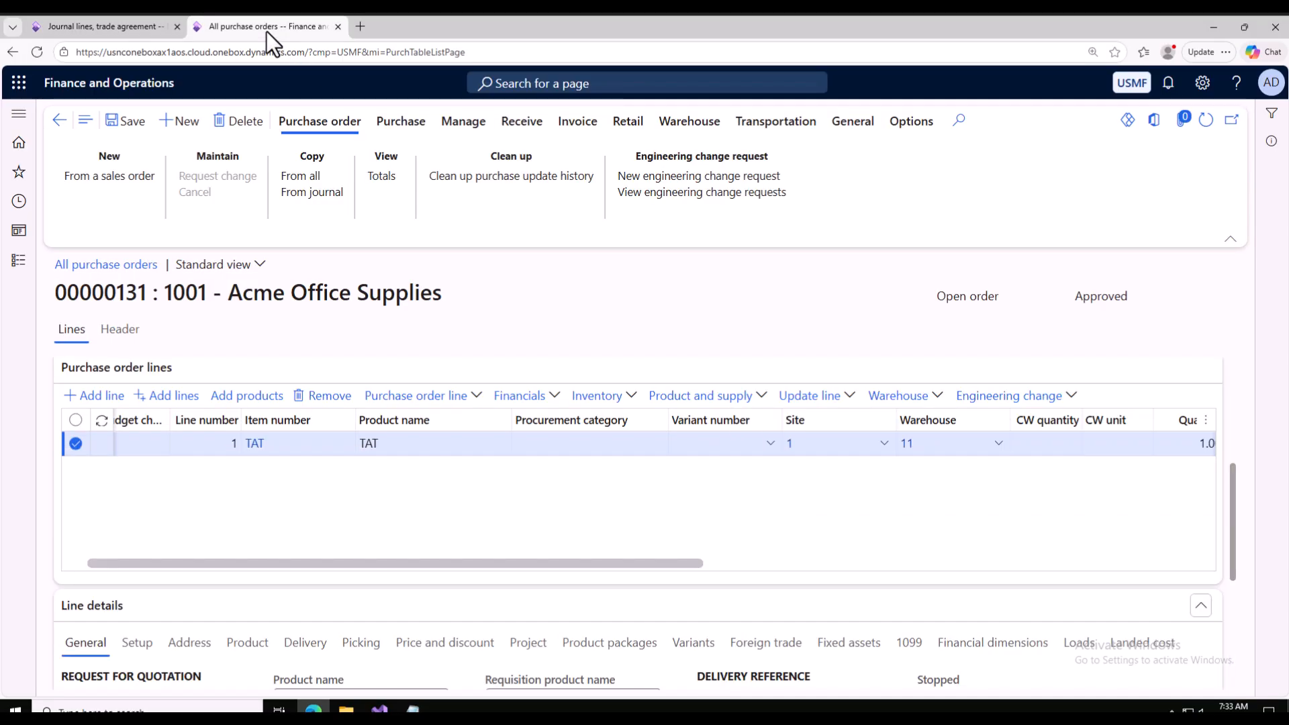
{"action": "left_click", "coordinate": [60, 120]}
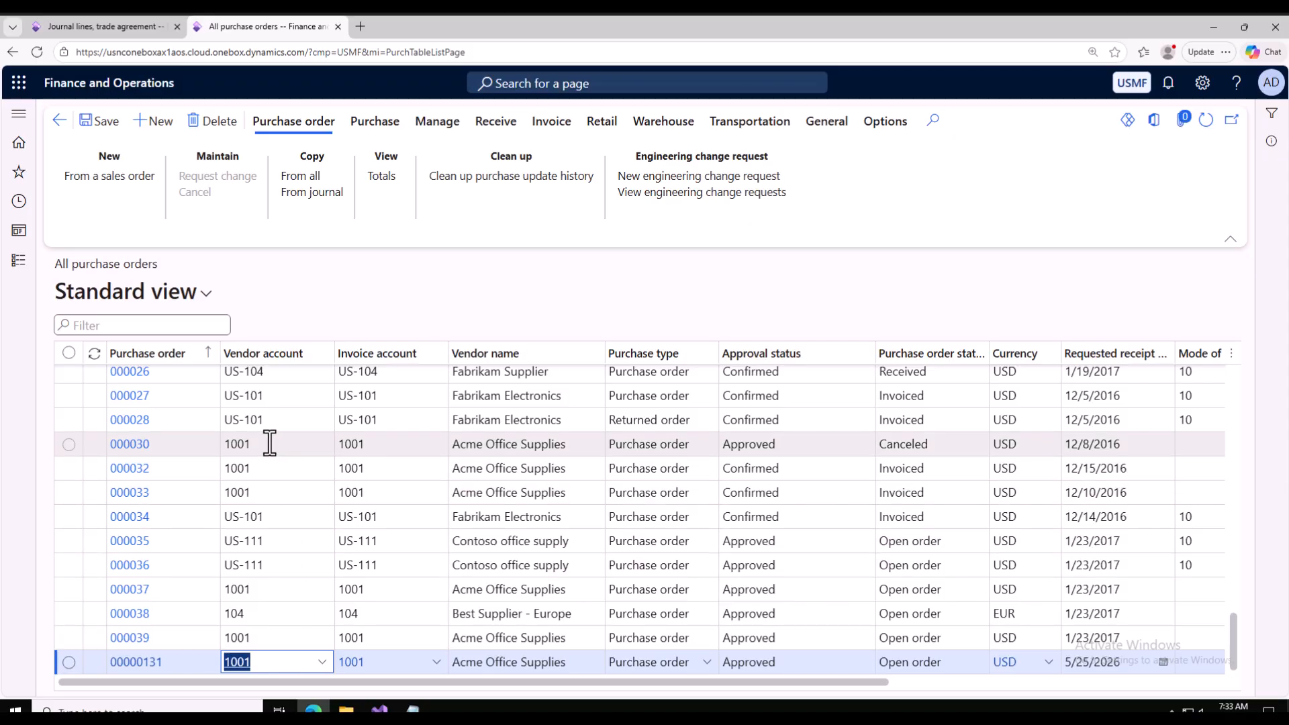
{"action": "left_click", "coordinate": [100, 26]}
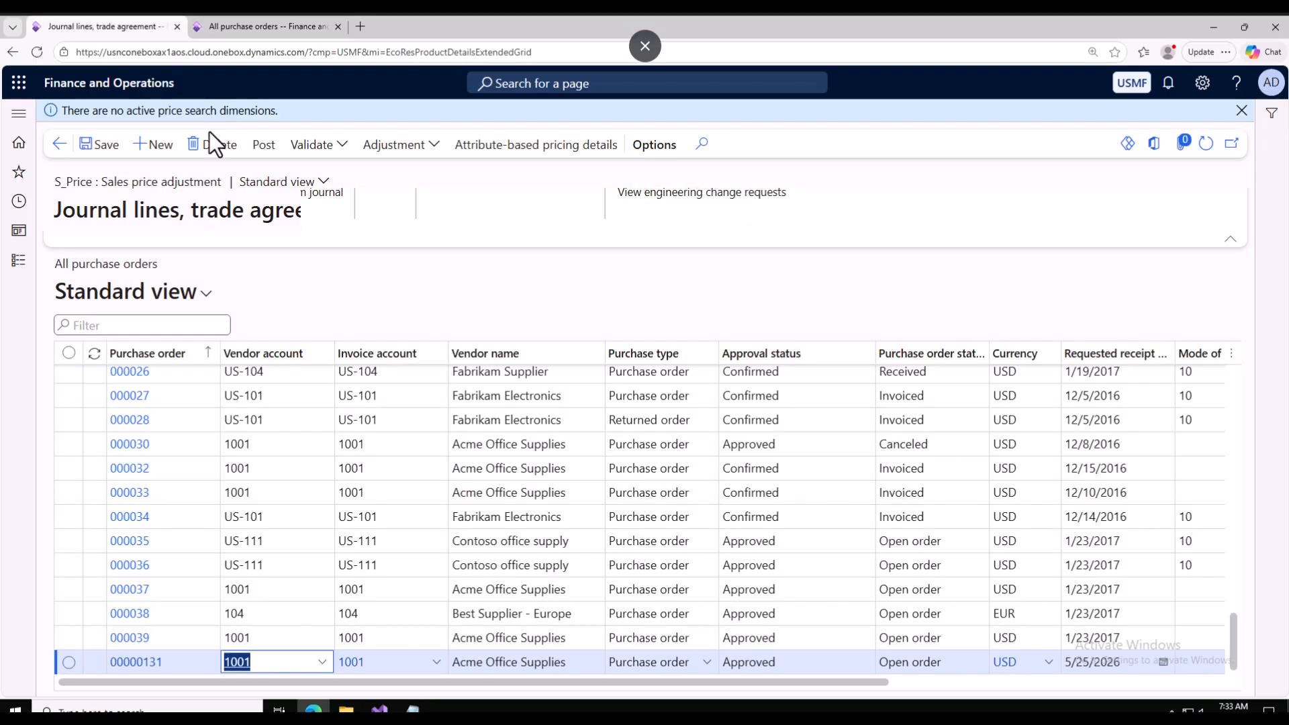
{"action": "type", "text": "us-101"}
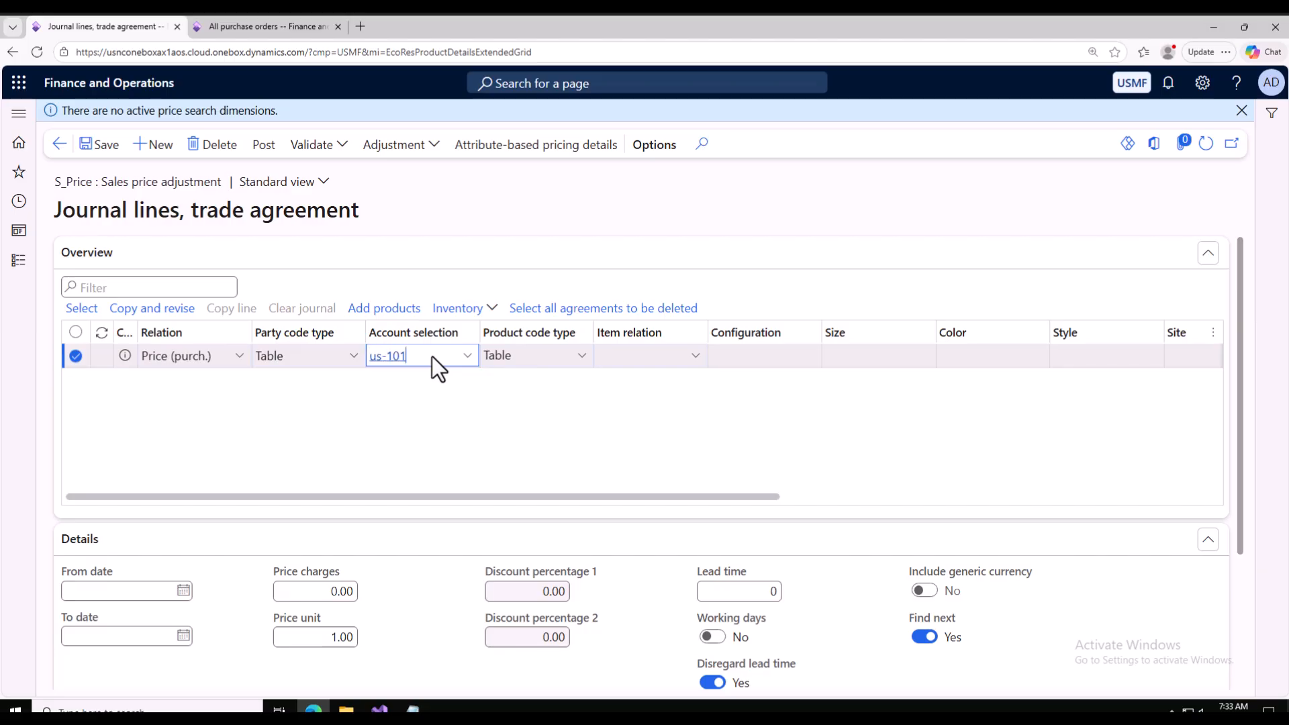
{"action": "left_click", "coordinate": [648, 401]}
Set the journal line's item relation to TAT and check its quantity range and amount fields.
{"action": "left_click", "coordinate": [650, 360]}
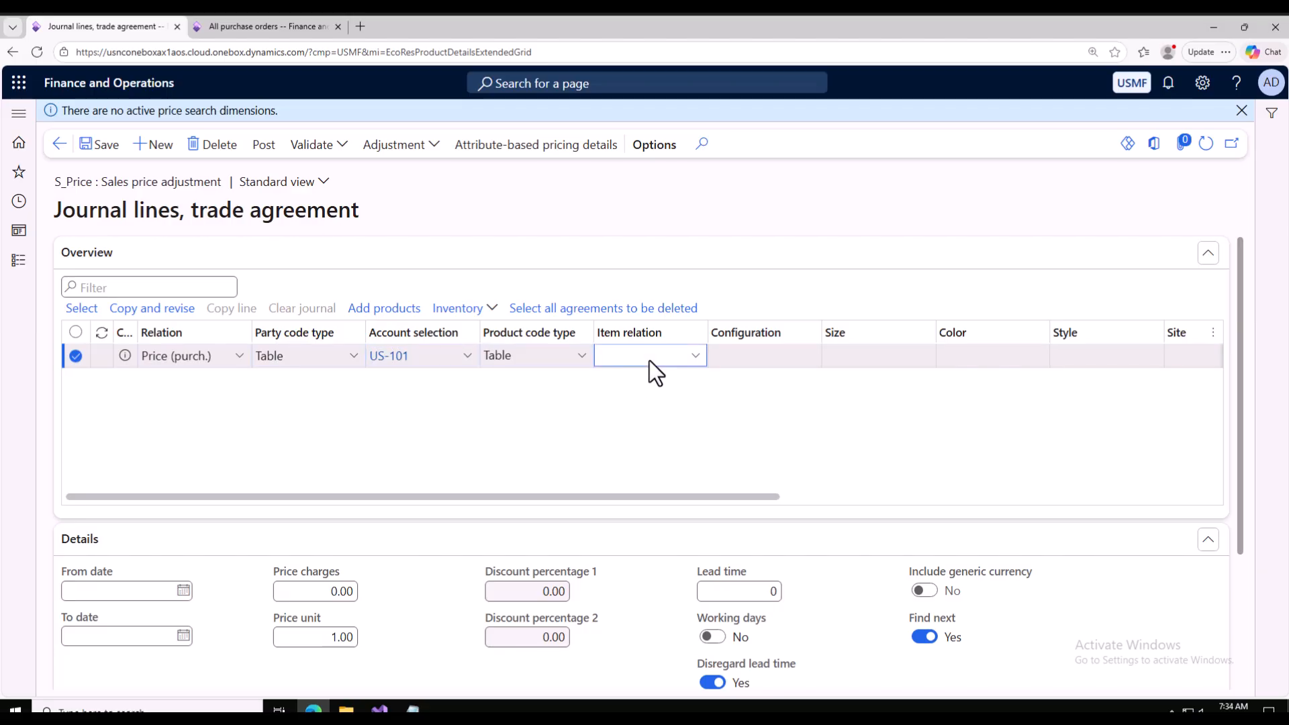
{"action": "type", "text": "tat"}
{"action": "left_click", "coordinate": [655, 404]}
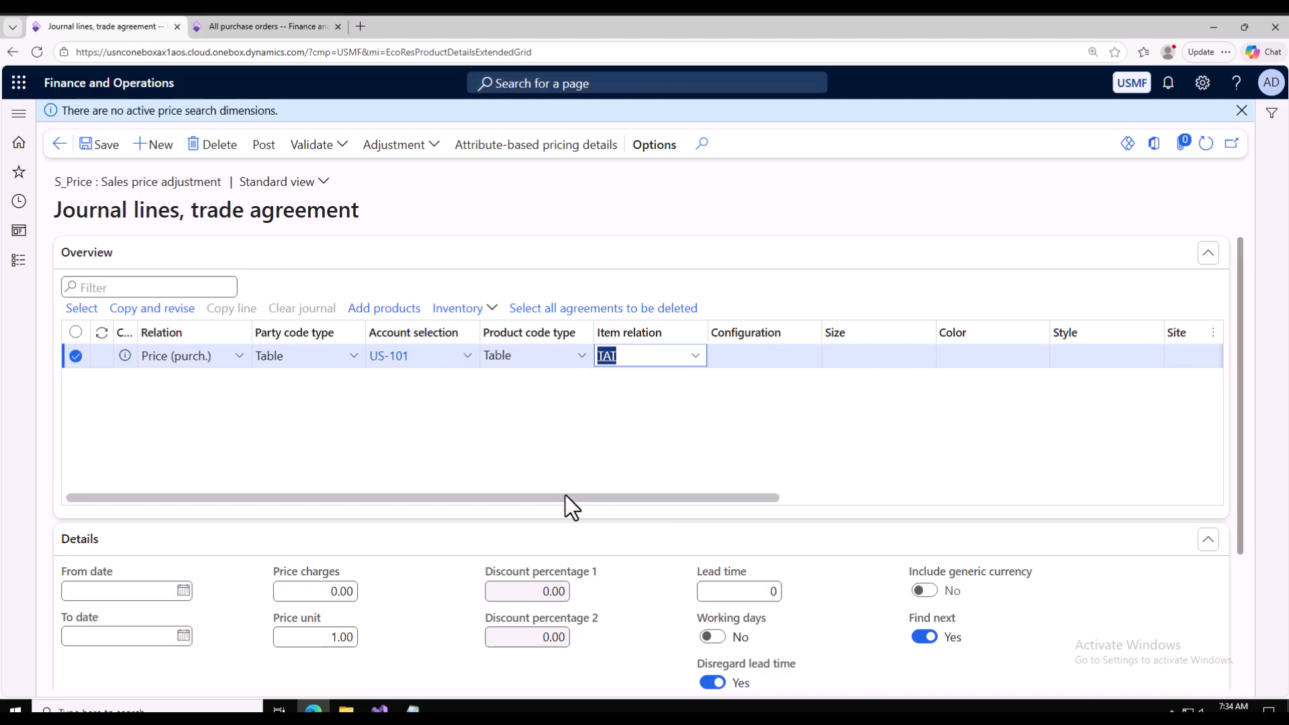
{"action": "left_click_drag", "start_coordinate": [638, 501], "coordinate": [1020, 509]}
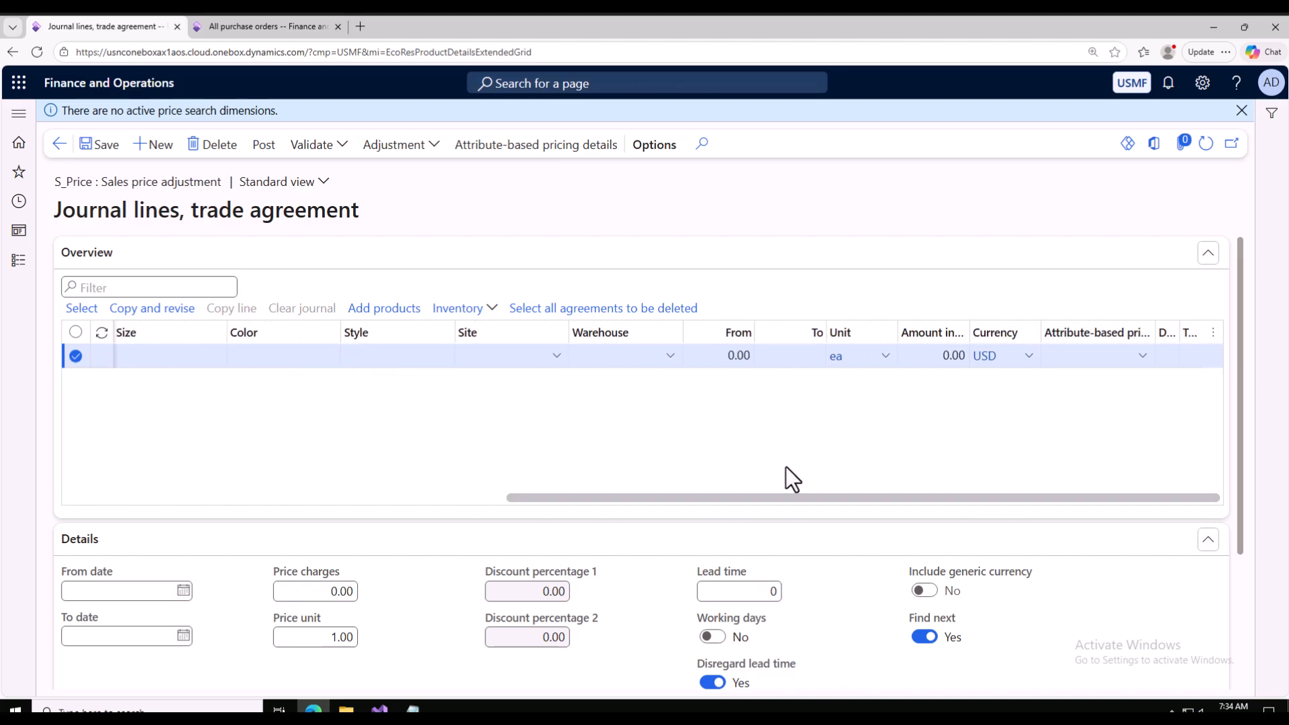
{"action": "scroll", "coordinate": [786, 466], "scroll_direction": "down", "scroll_amount": 3}
{"action": "scroll", "coordinate": [967, 396], "scroll_direction": "up", "scroll_amount": 3}
Switch to Notepad and replace the existing note with the price tier 1-100 9.
{"action": "left_click", "coordinate": [413, 707]}
{"action": "left_click_drag", "start_coordinate": [481, 279], "coordinate": [301, 126]}
{"action": "key", "text": "BackSpace"}
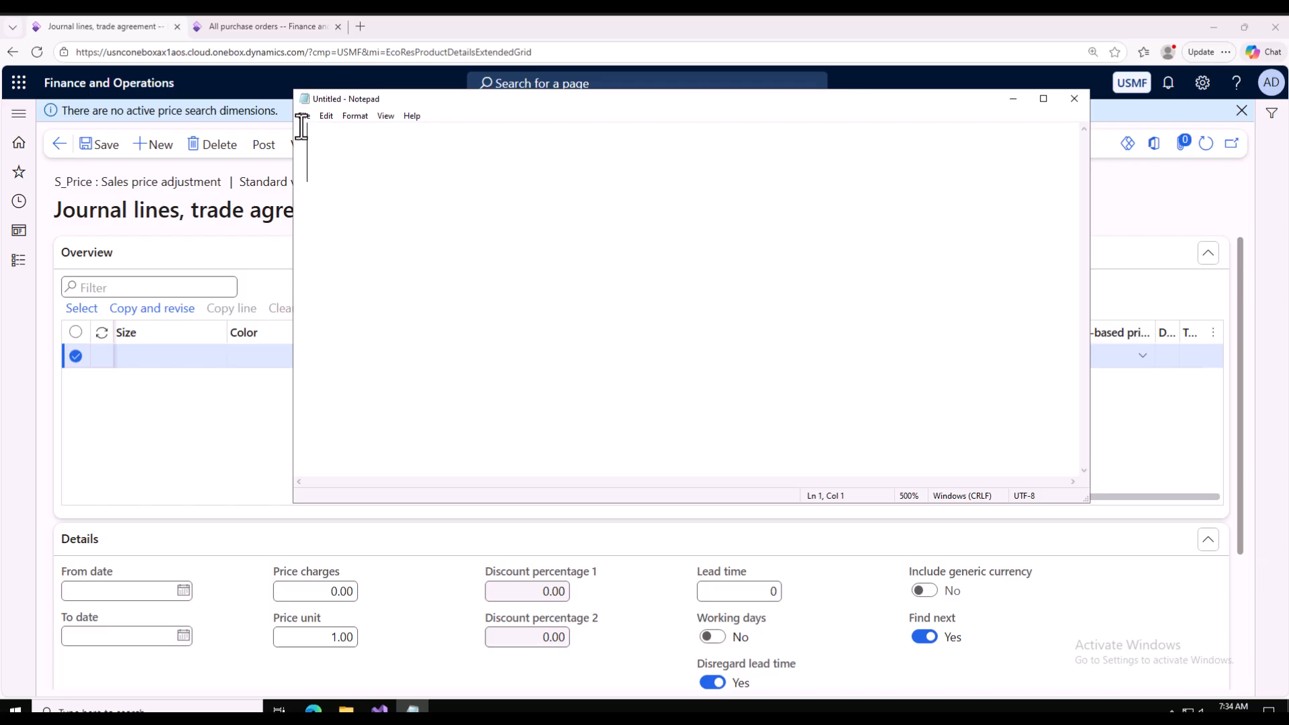
{"action": "type", "text": "1-100 "}
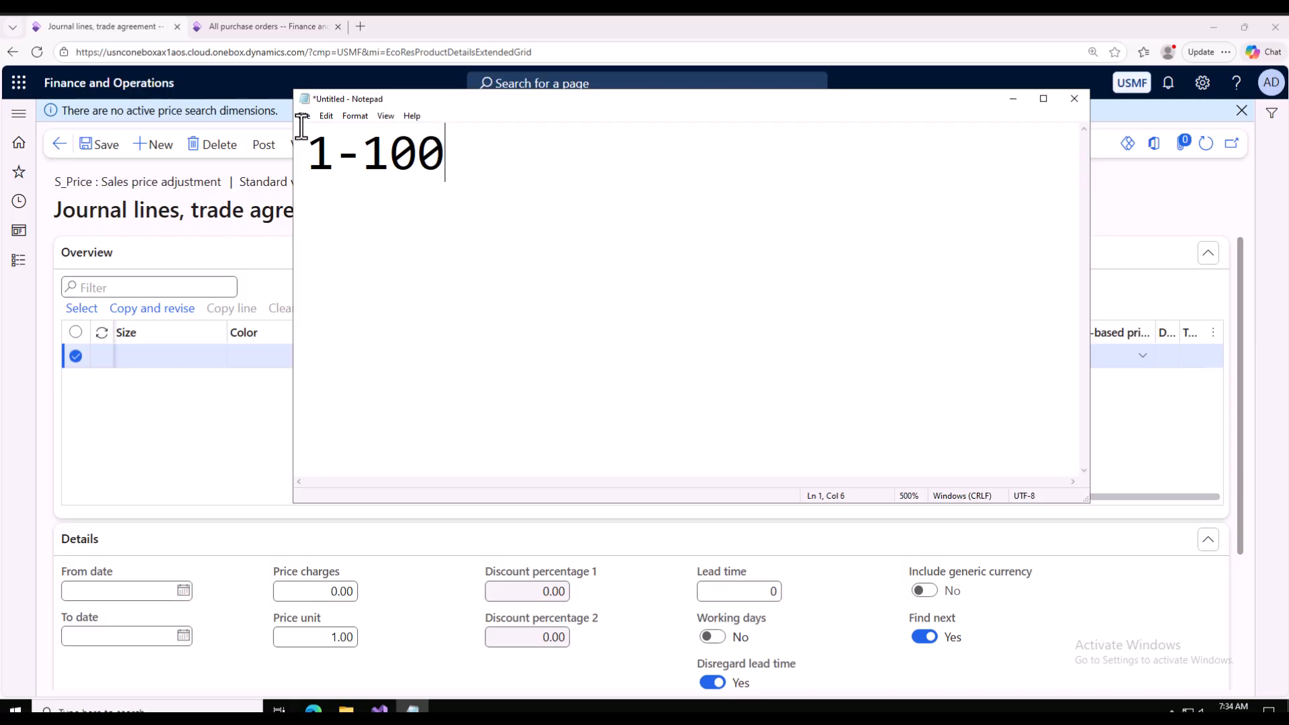
{"action": "type", "text": "9  "}
Add the price tiers 100-200 8 and 200> 6 to the note and return to the journal lines.
{"action": "type", "text": "1"}
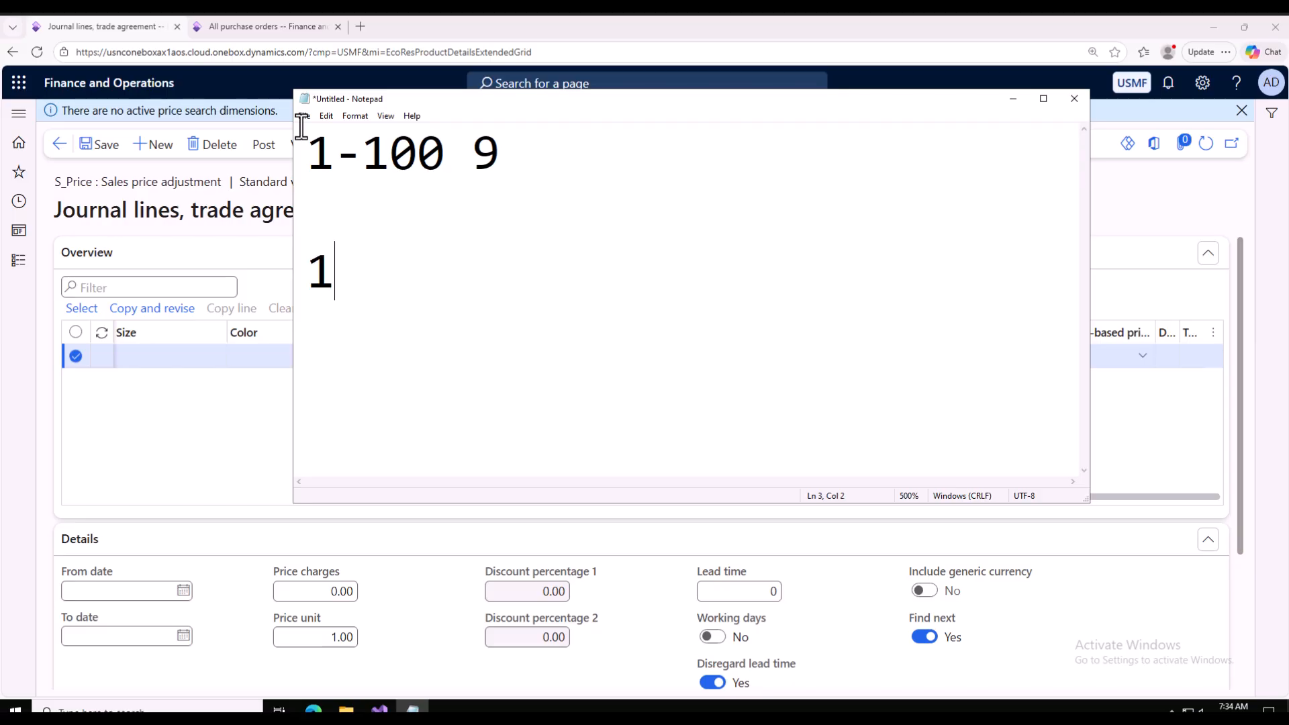
{"action": "type", "text": "00-200"}
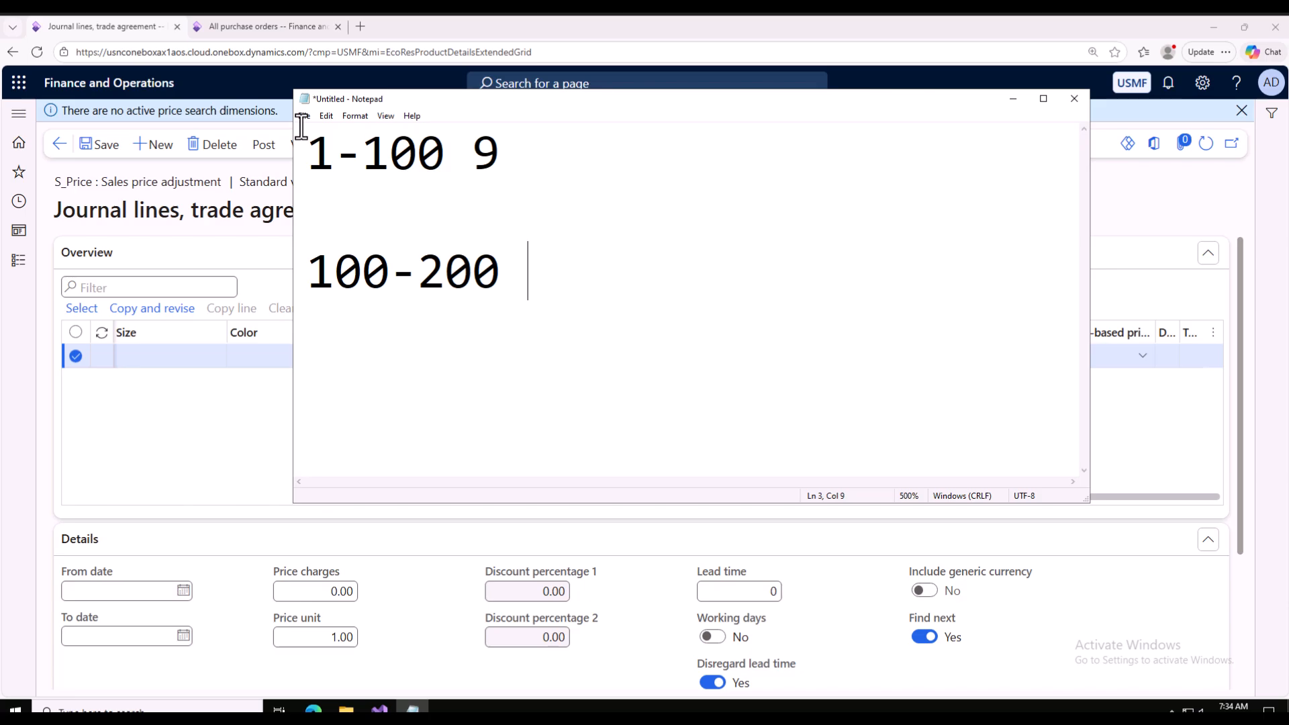
{"action": "type", "text": " 8"}
{"action": "key", "text": "Return"}
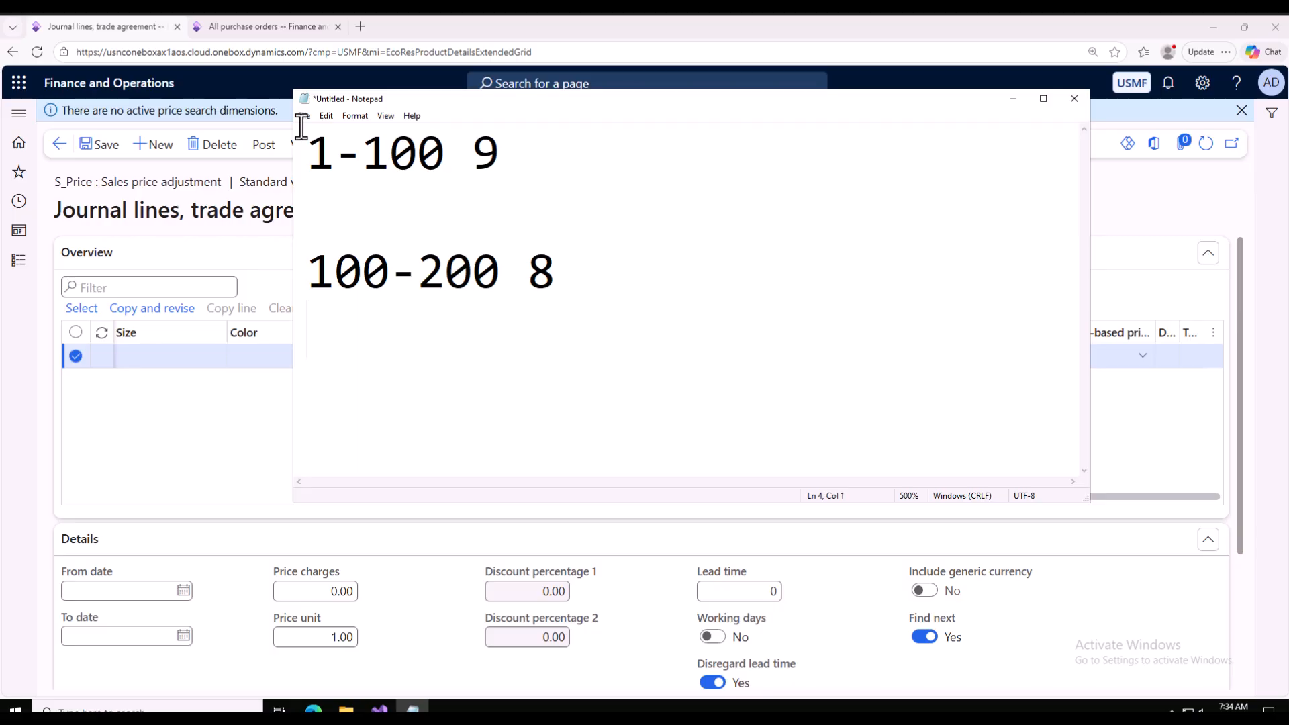
{"action": "type", "text": "20"}
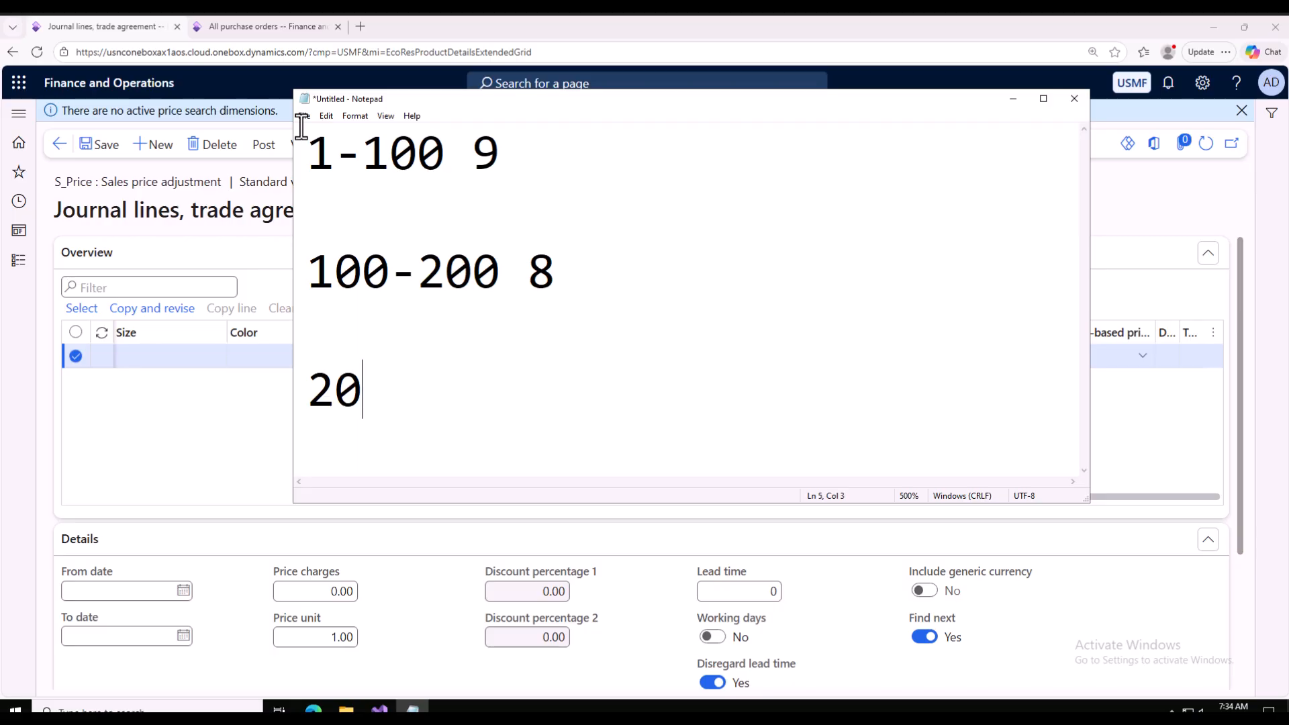
{"action": "type", "text": "0>"}
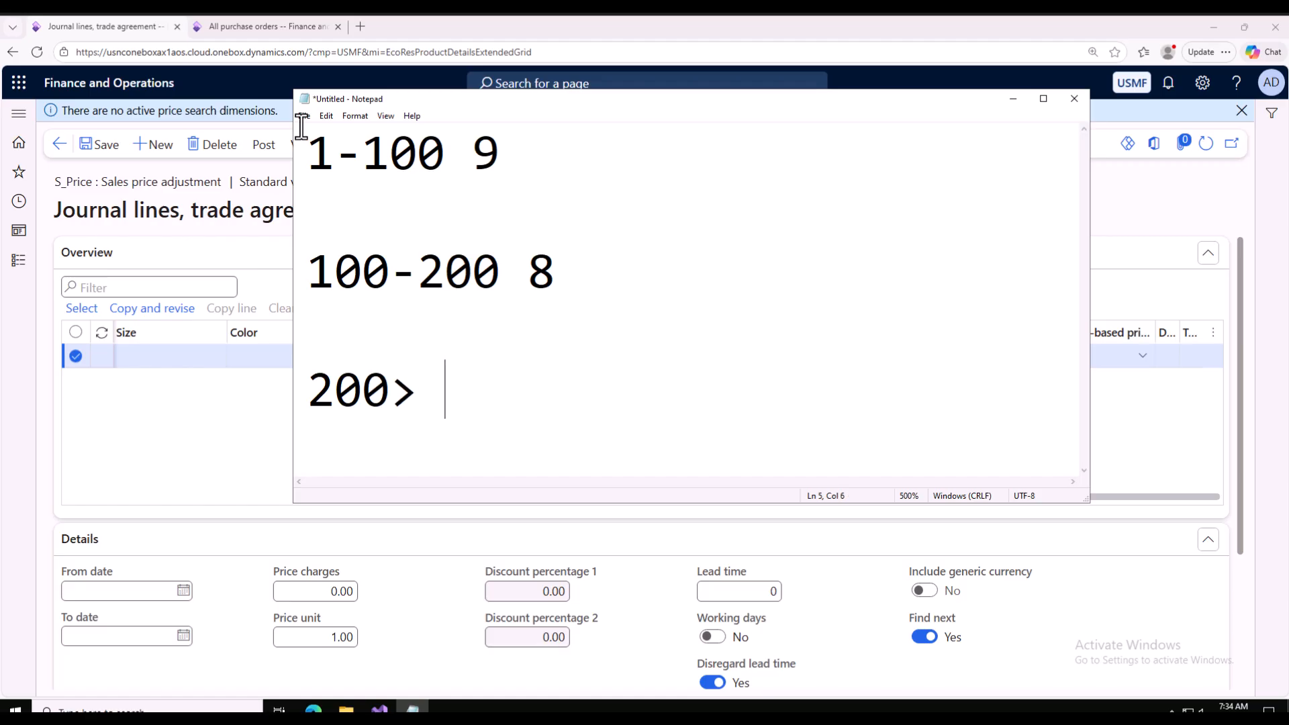
{"action": "type", "text": " 6"}
{"action": "left_click_drag", "start_coordinate": [473, 393], "coordinate": [307, 151]}
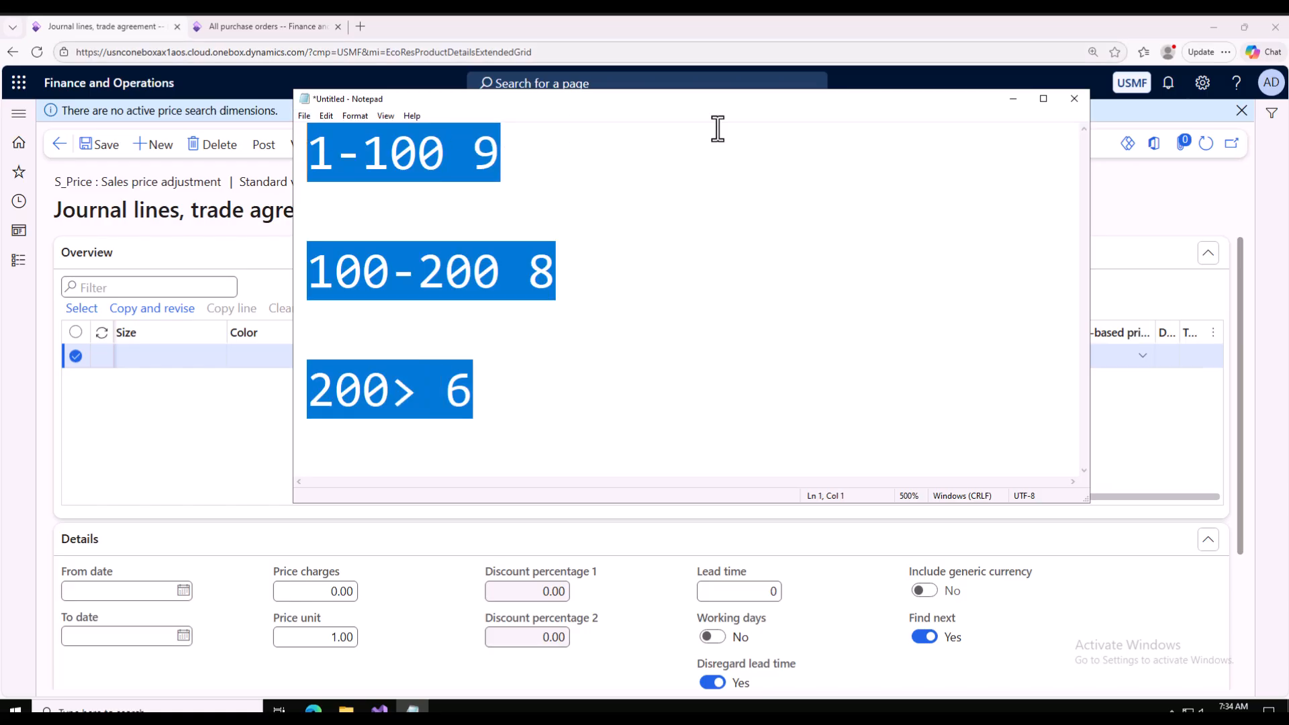
{"action": "left_click", "coordinate": [1014, 97]}
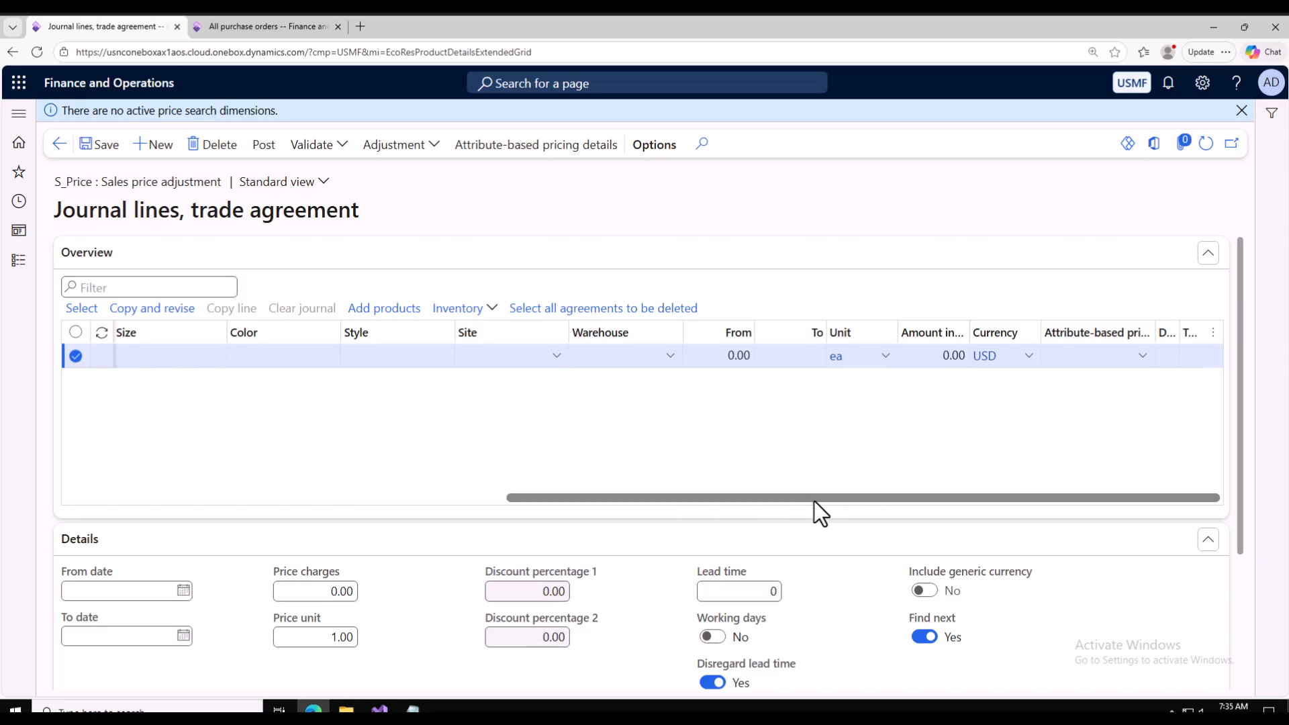
Examine the journal line's columns through to Trade agreement validation, widening the dimension column, and compare the line with the price tiers in Notepad.
{"action": "left_click", "coordinate": [936, 354]}
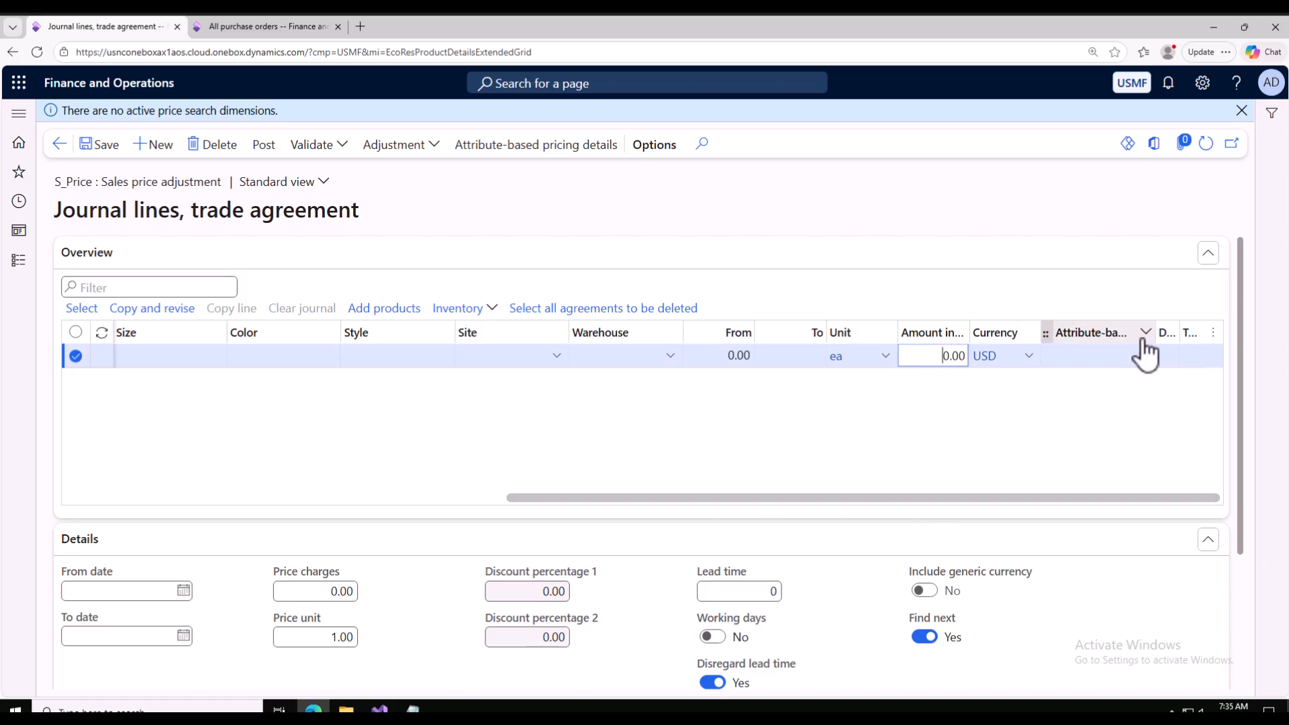
{"action": "left_click_drag", "start_coordinate": [1172, 333], "coordinate": [1222, 341]}
{"action": "left_click", "coordinate": [1183, 356]}
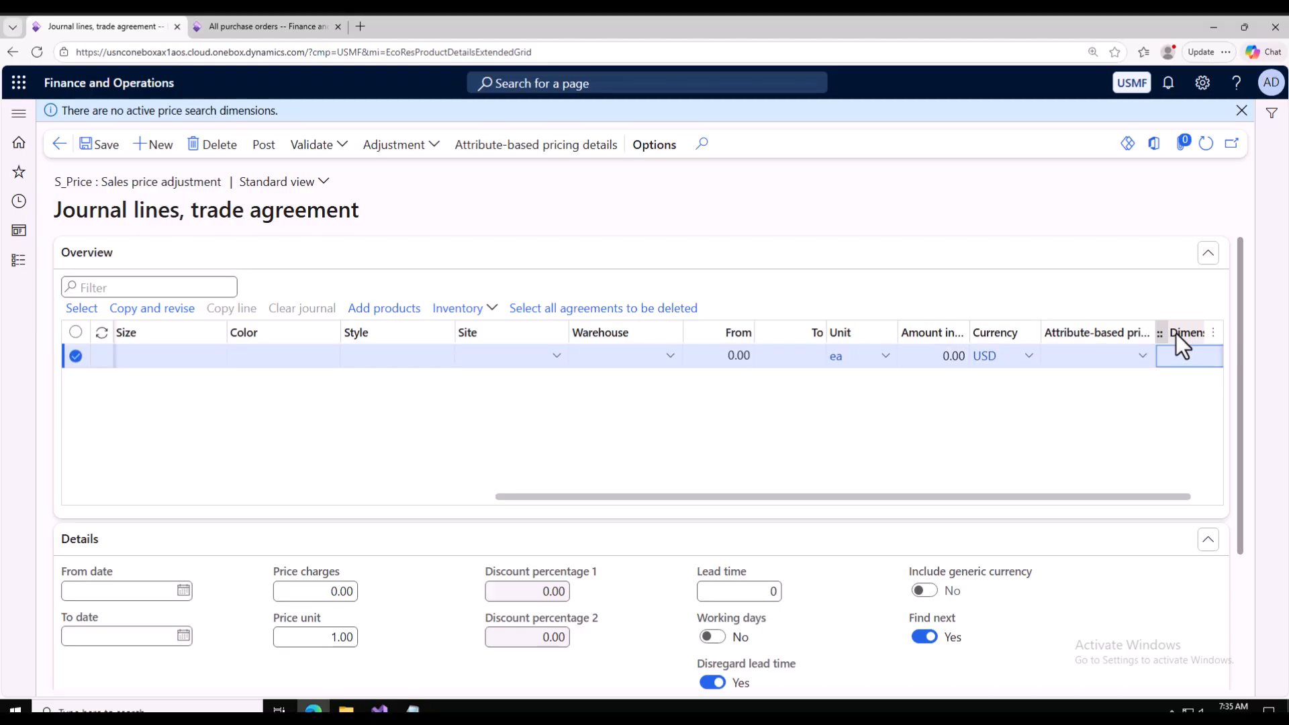
{"action": "left_click_drag", "start_coordinate": [1082, 497], "coordinate": [1194, 478]}
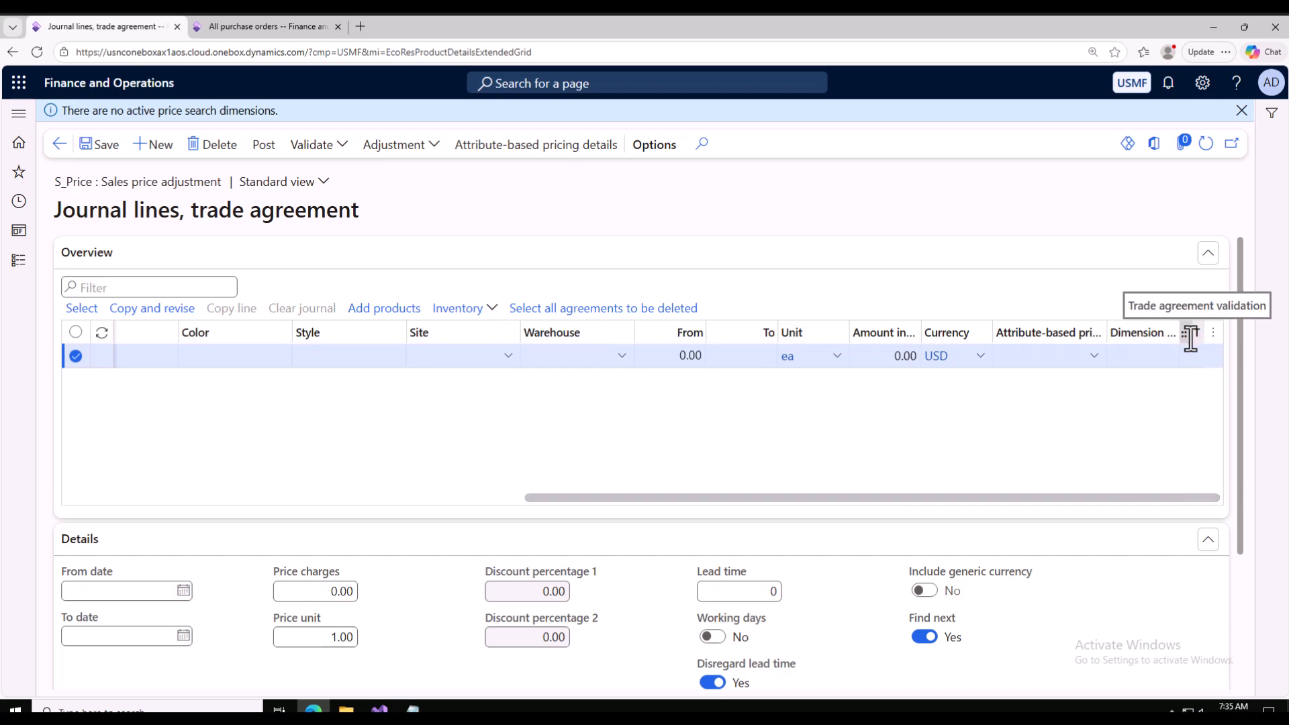
{"action": "left_click_drag", "start_coordinate": [671, 500], "coordinate": [196, 489]}
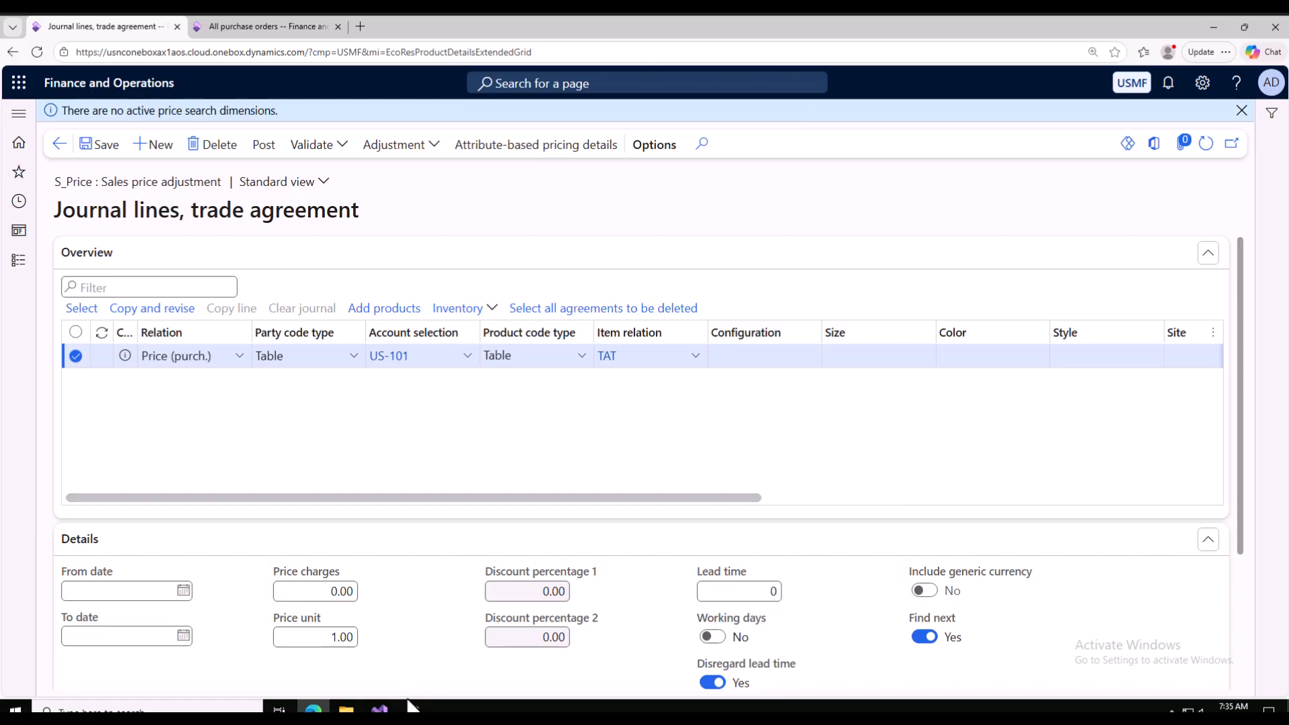
{"action": "key", "text": "alt+Tab"}
{"action": "left_click", "coordinate": [419, 162]}
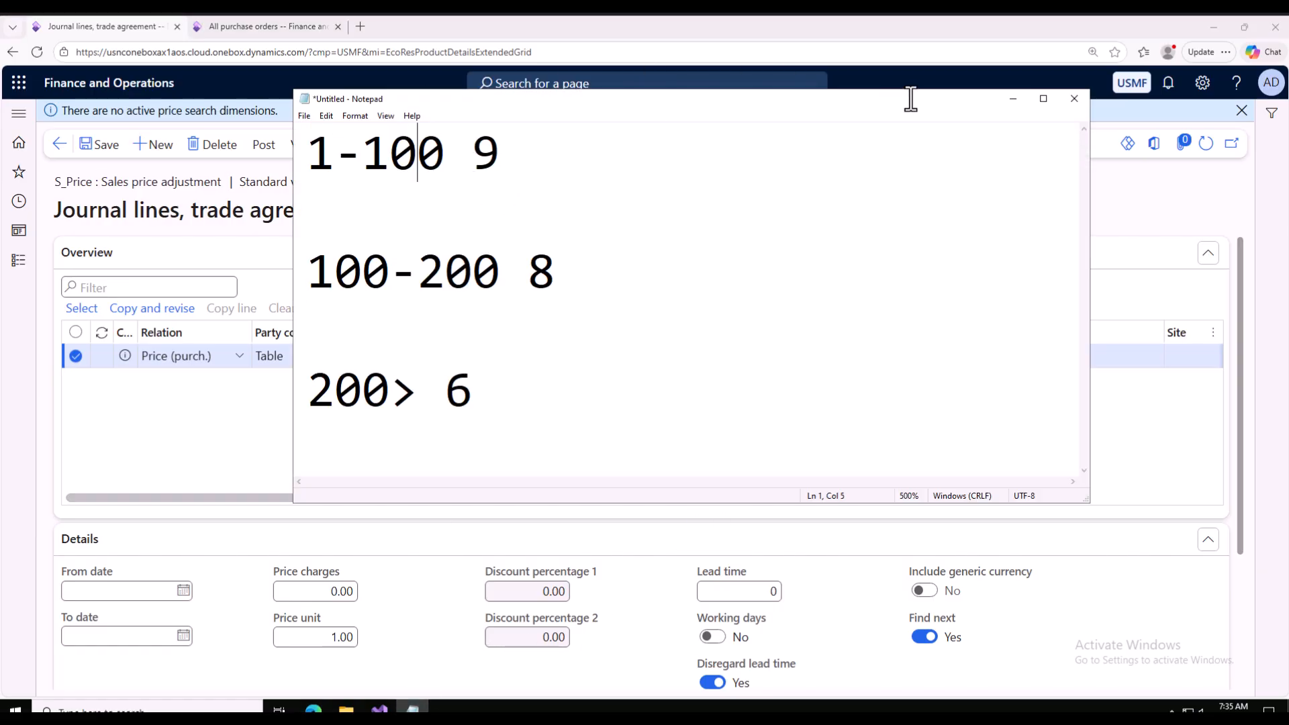
Return to the journal lines and set the TAT line's quantity range from 1 to 100.
{"action": "key", "text": "alt+Tab"}
{"action": "left_click_drag", "start_coordinate": [748, 496], "coordinate": [1045, 505]}
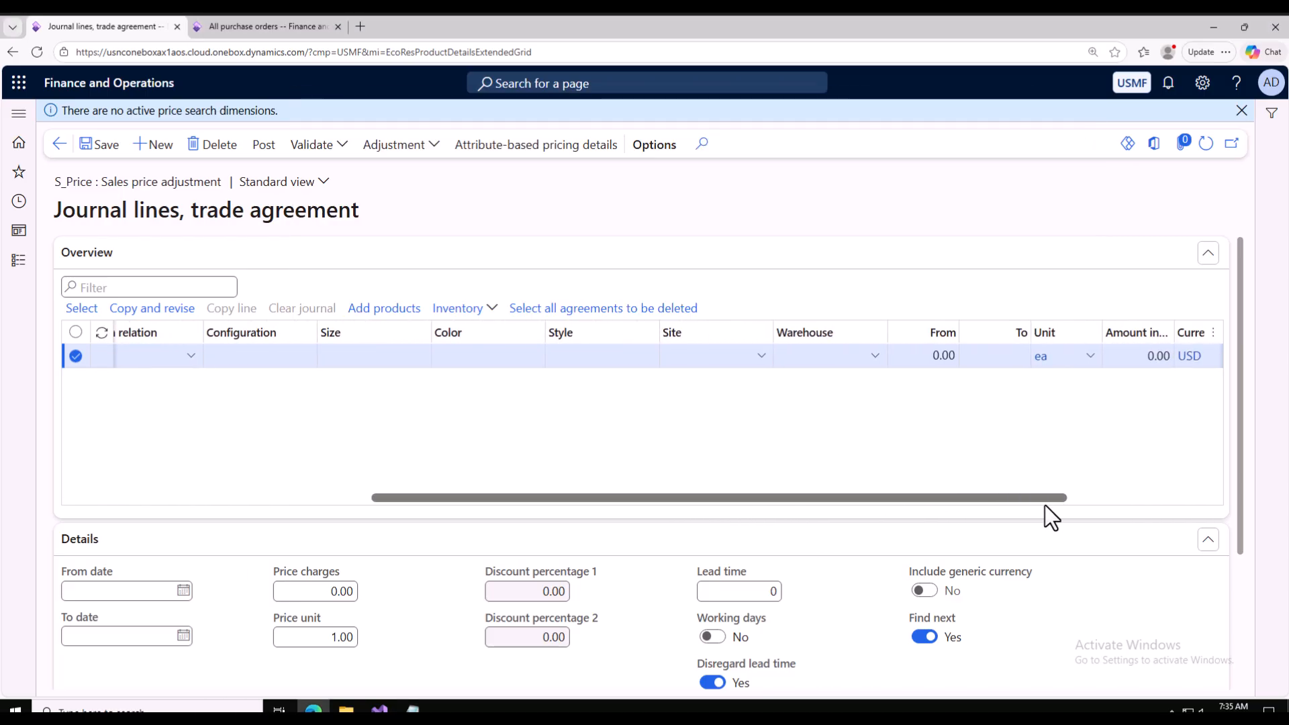
{"action": "left_click", "coordinate": [929, 356]}
{"action": "left_click_drag", "start_coordinate": [929, 356], "coordinate": [960, 356]}
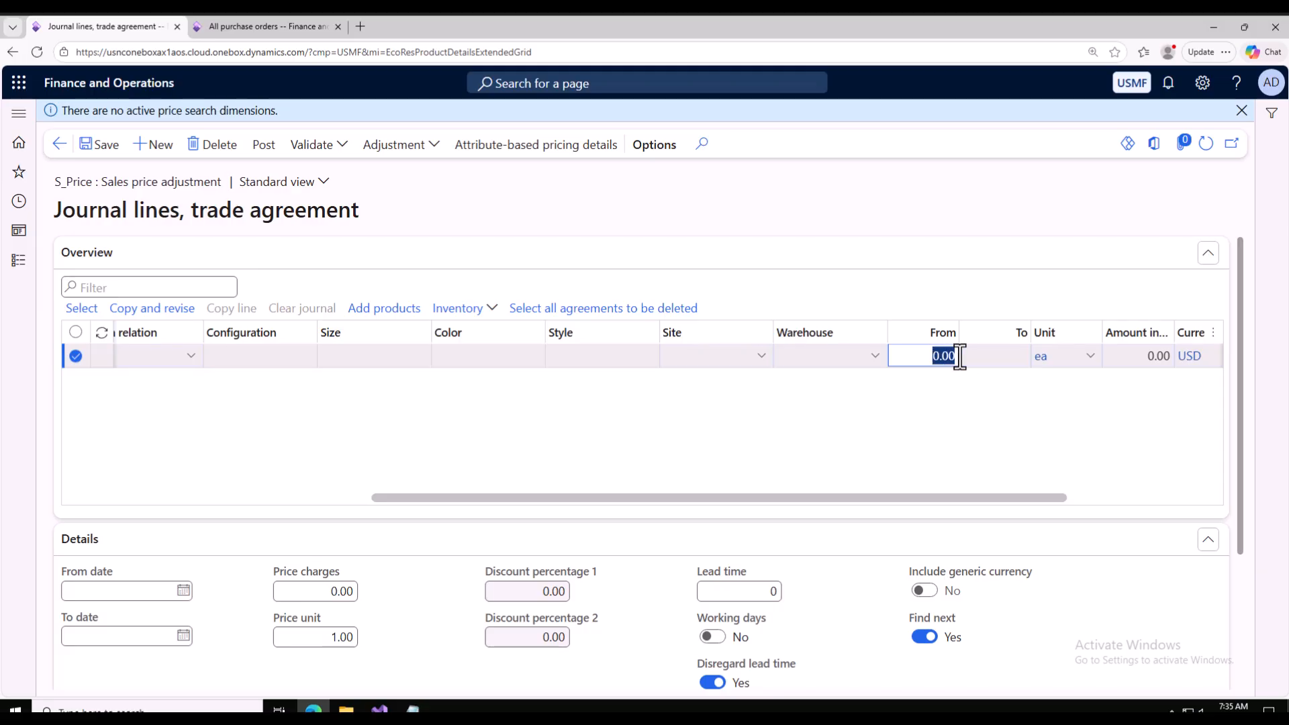
{"action": "type", "text": "1"}
{"action": "left_click", "coordinate": [1011, 363]}
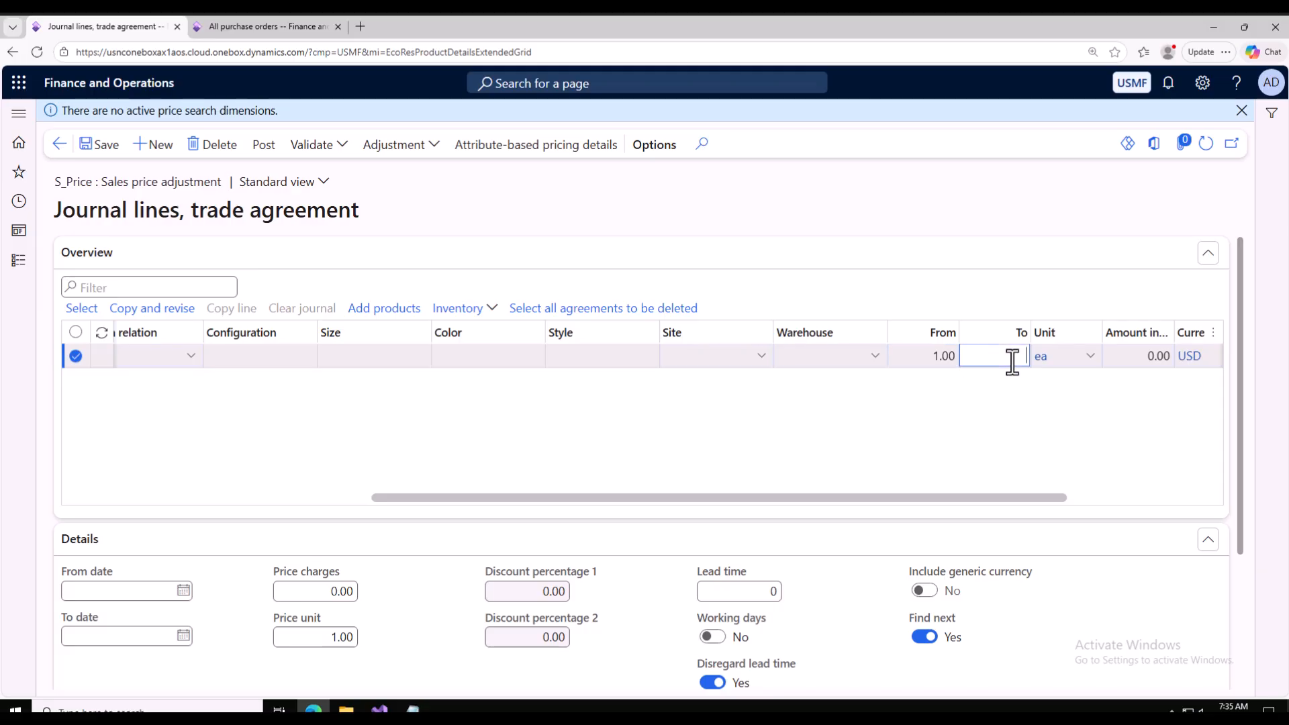
{"action": "type", "text": "100"}
{"action": "left_click", "coordinate": [962, 434]}
{"action": "scroll", "coordinate": [1027, 503], "scroll_direction": "right", "scroll_amount": 2}
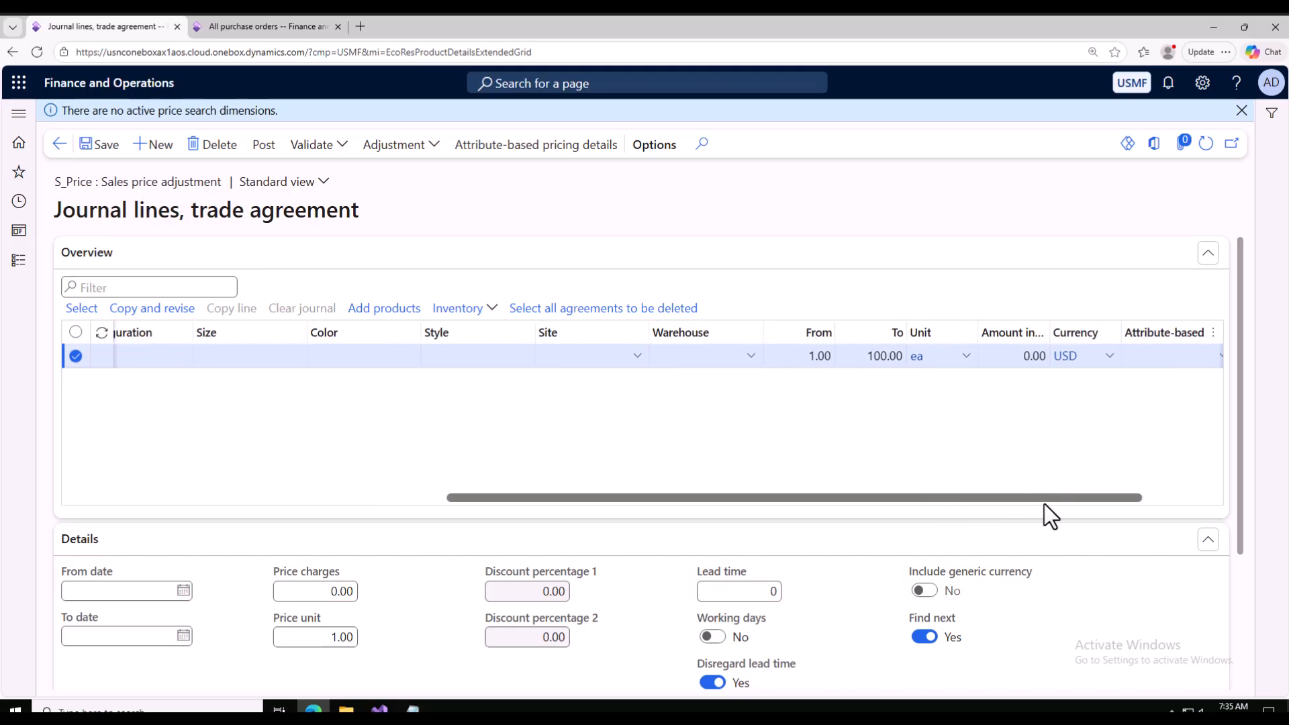
Set the 1–100 line's amount in currency to 9.00 and save the journal line.
{"action": "left_click", "coordinate": [1007, 360]}
{"action": "left_click_drag", "start_coordinate": [1007, 362], "coordinate": [1078, 376]}
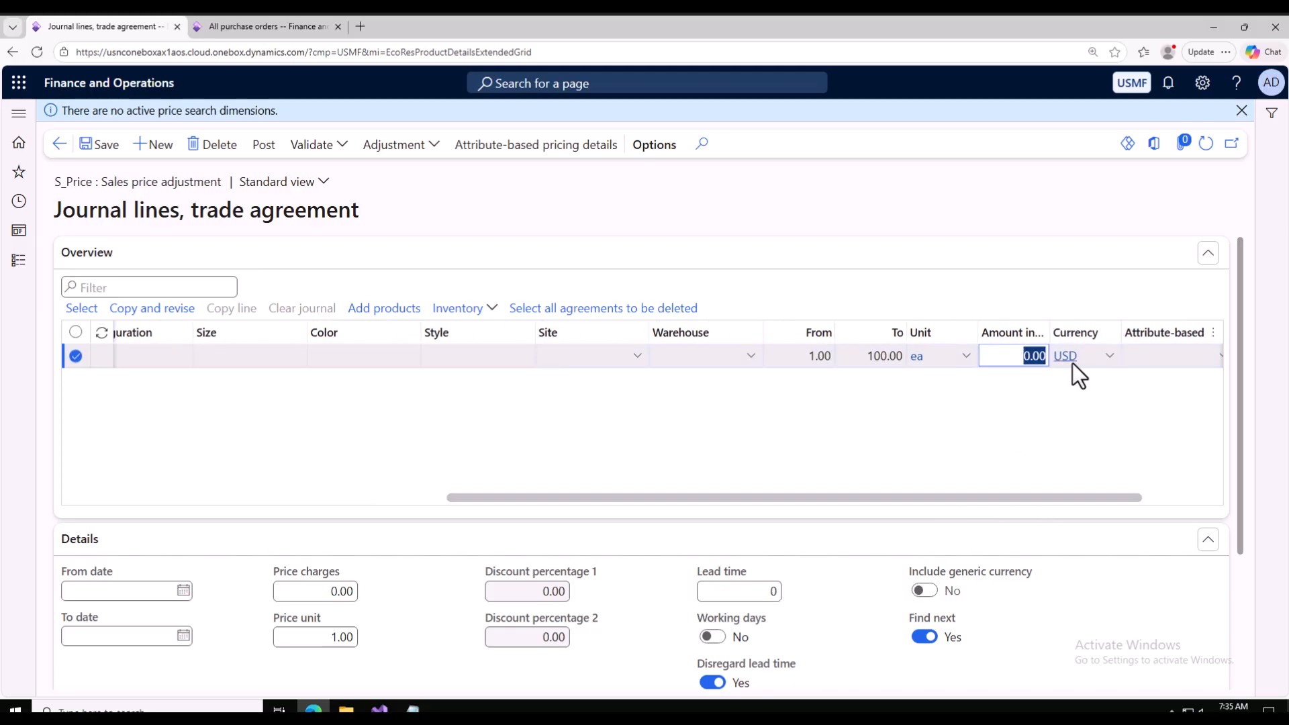
{"action": "type", "text": "9.00"}
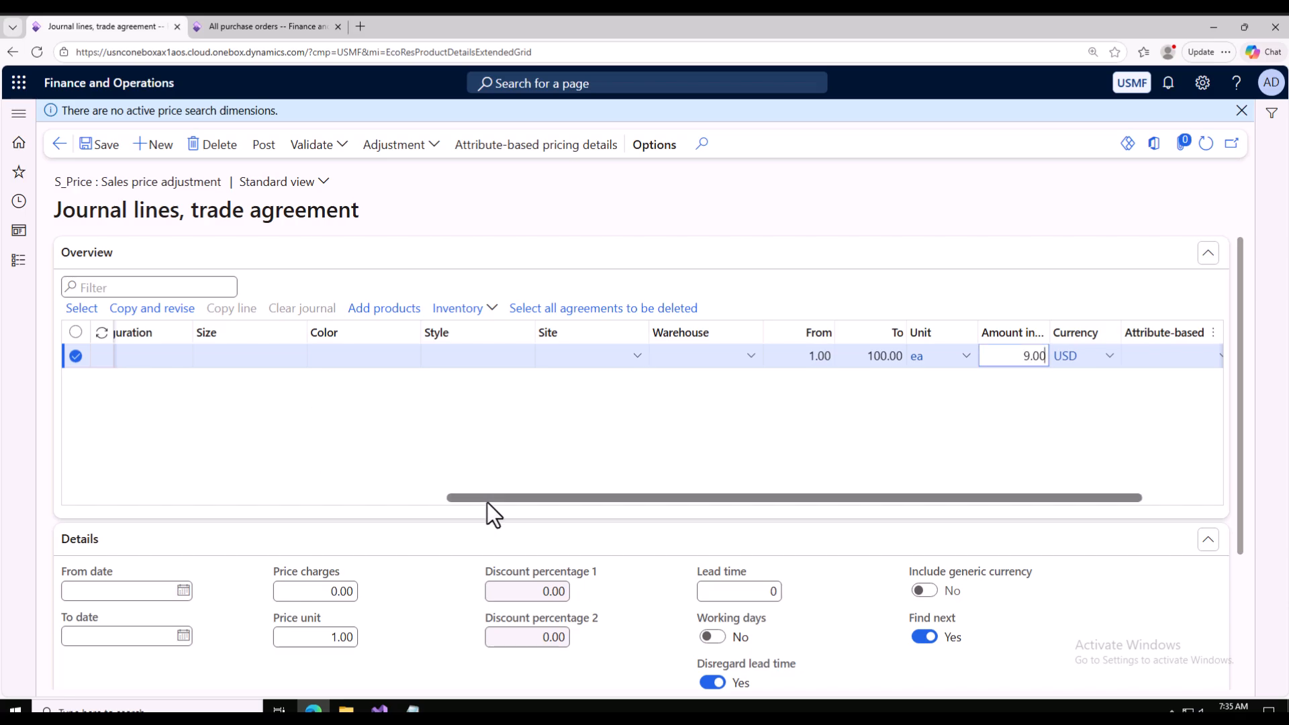
{"action": "left_click_drag", "start_coordinate": [488, 499], "coordinate": [107, 500]}
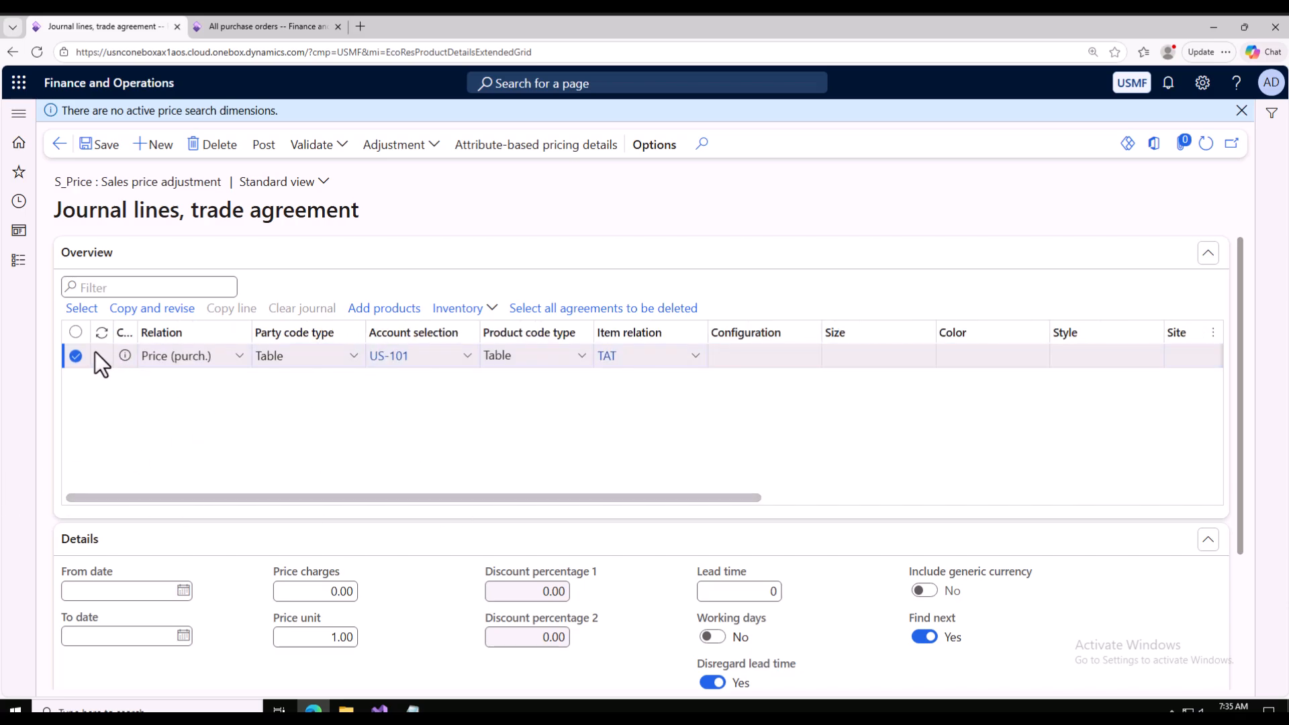
{"action": "left_click", "coordinate": [99, 147]}
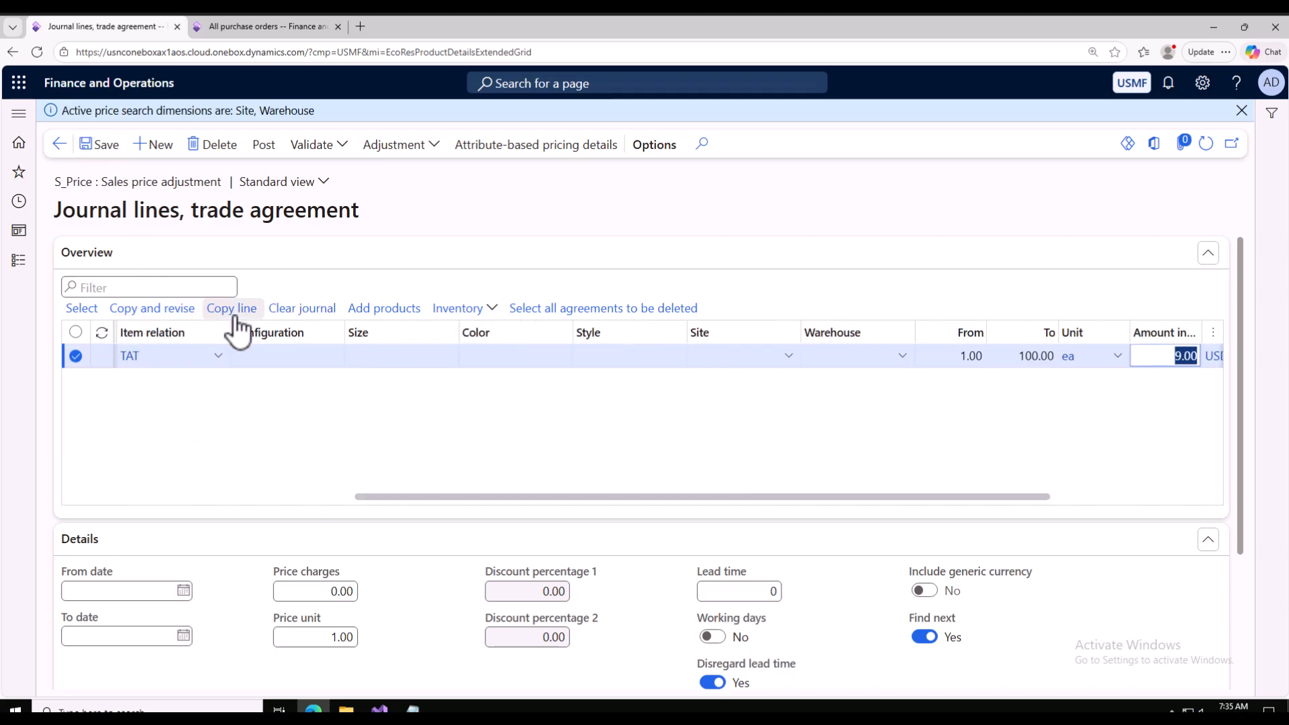
Copy the journal line and, following the Notepad tiers, set the copy's quantity range from 100 to 200.
{"action": "left_click", "coordinate": [234, 312]}
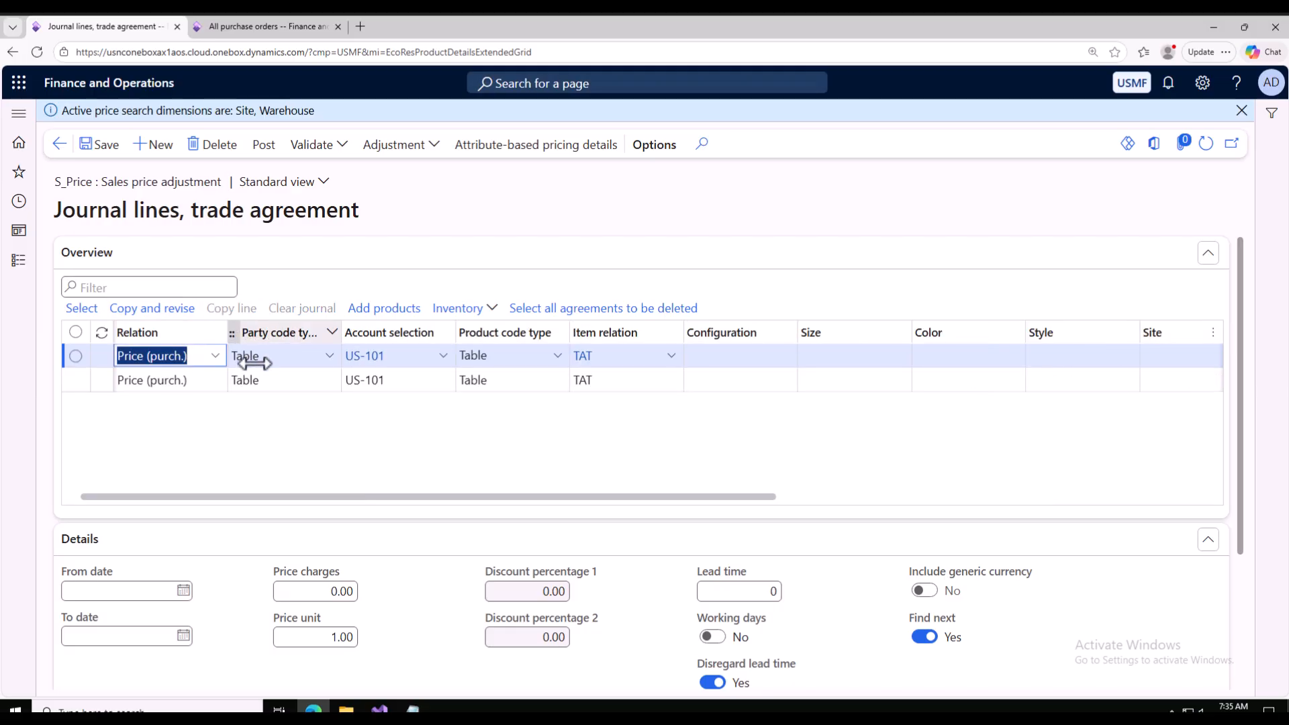
{"action": "left_click_drag", "start_coordinate": [638, 500], "coordinate": [1093, 521]}
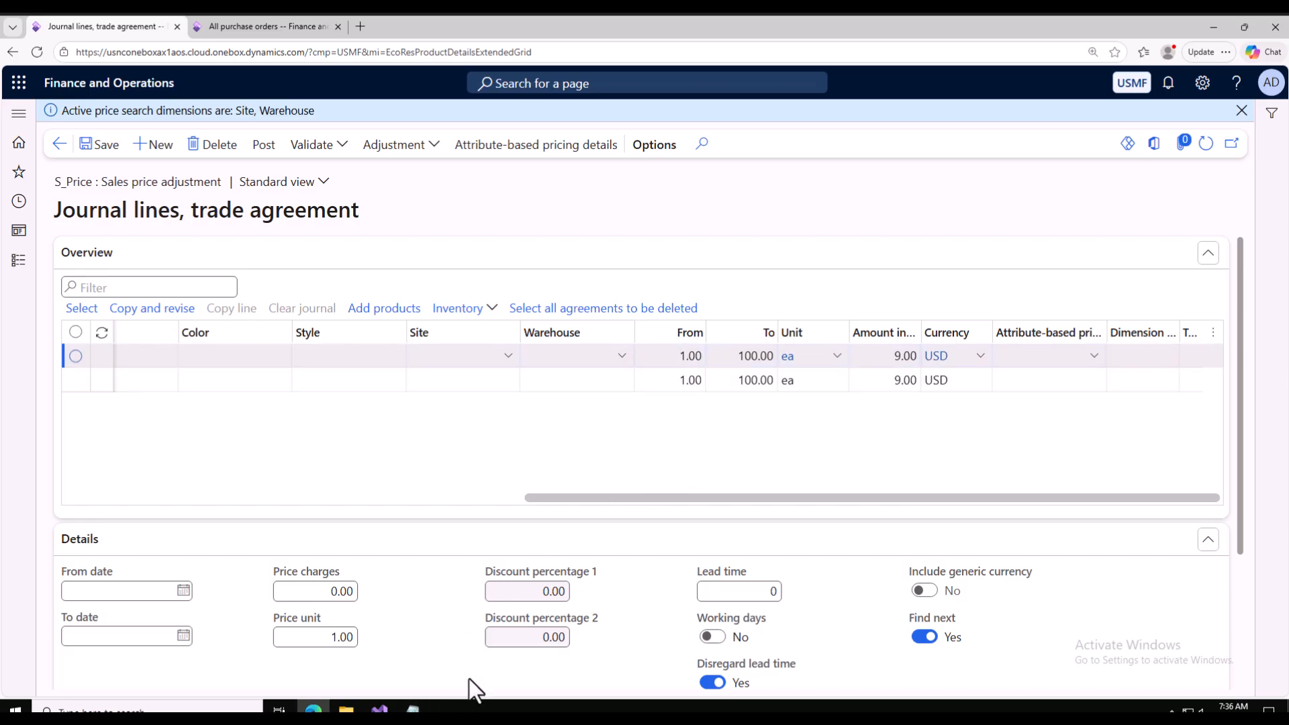
{"action": "left_click", "coordinate": [691, 356]}
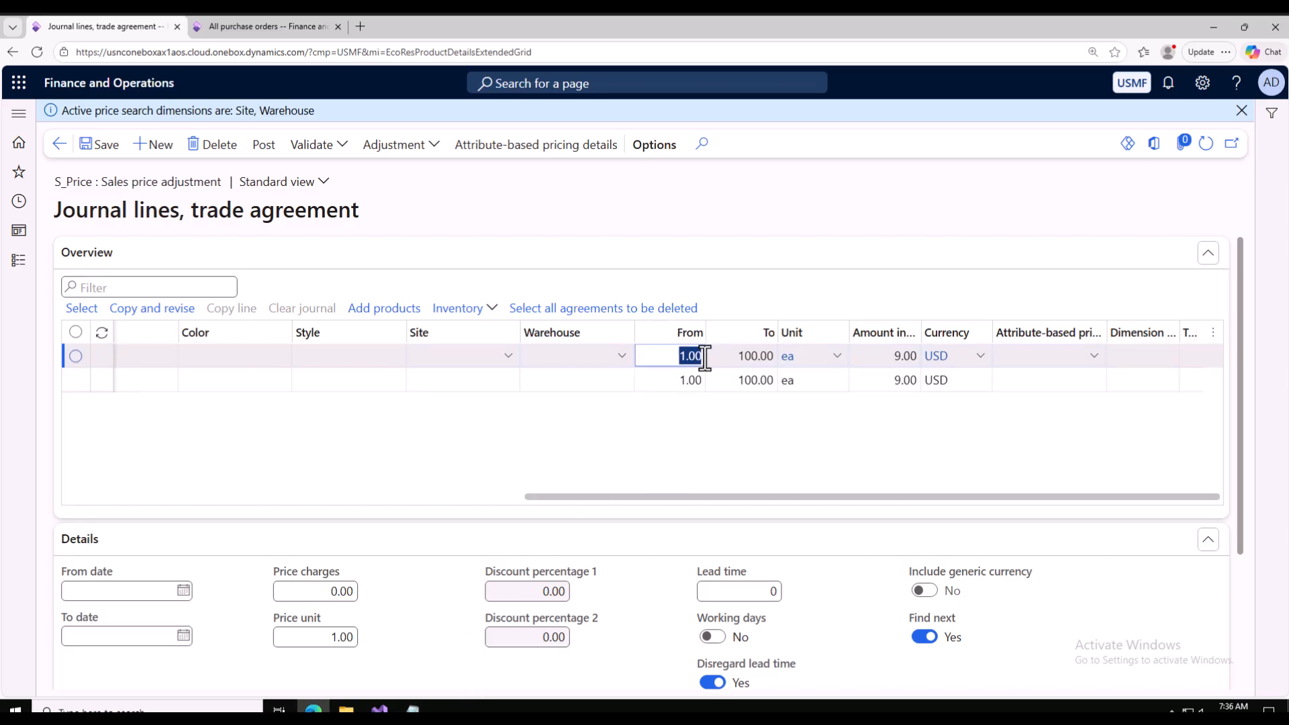
{"action": "type", "text": "10"}
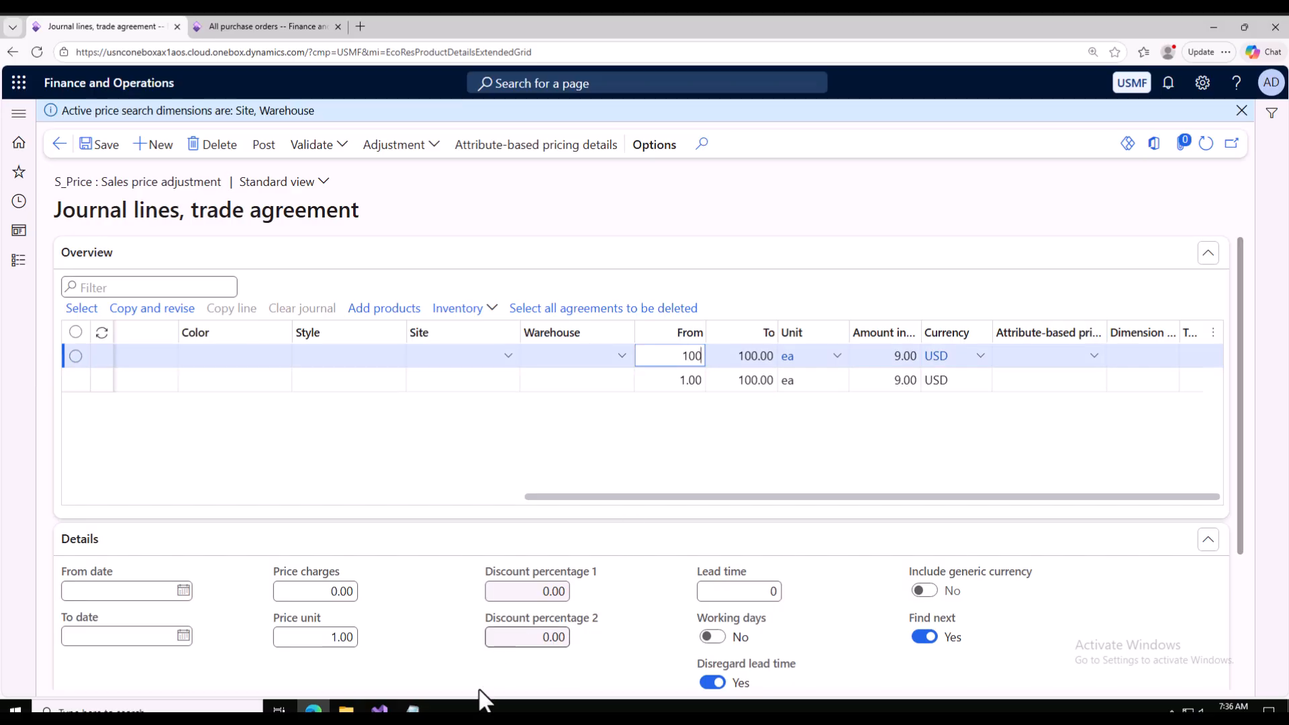
{"action": "left_click", "coordinate": [413, 710]}
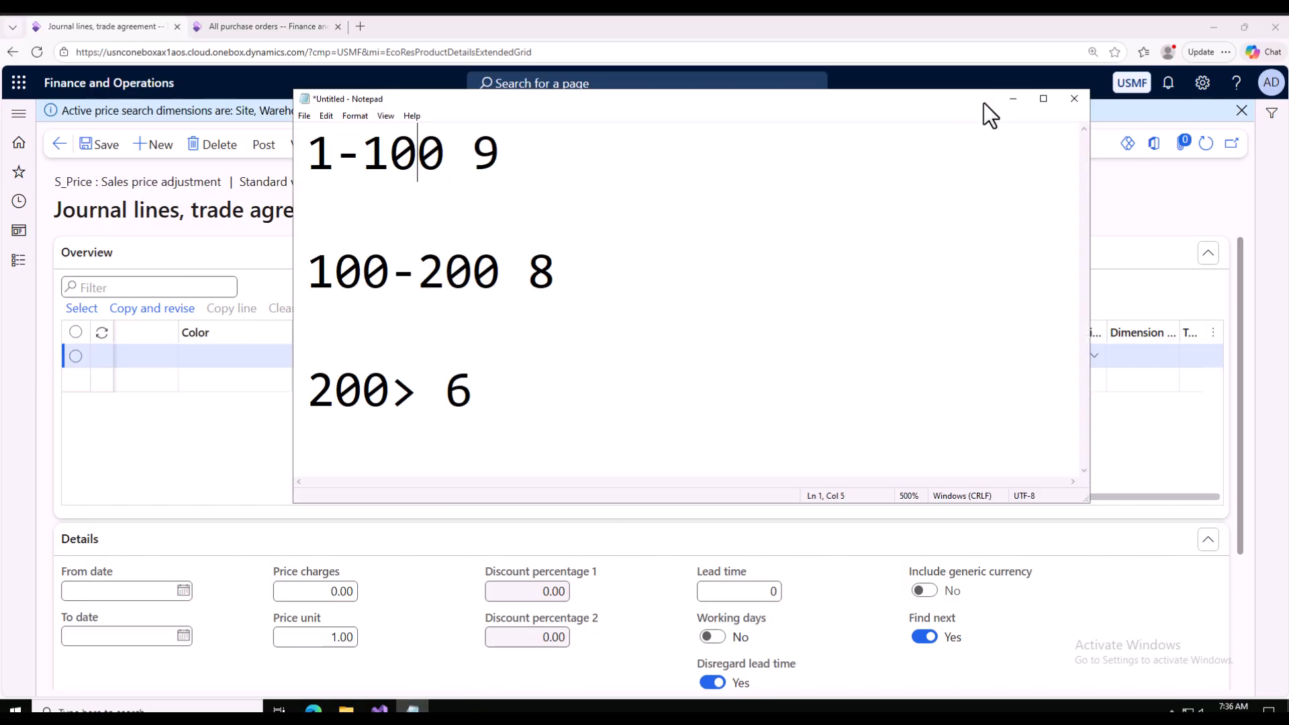
{"action": "left_click", "coordinate": [1013, 99]}
{"action": "left_click_drag", "start_coordinate": [736, 358], "coordinate": [777, 358]}
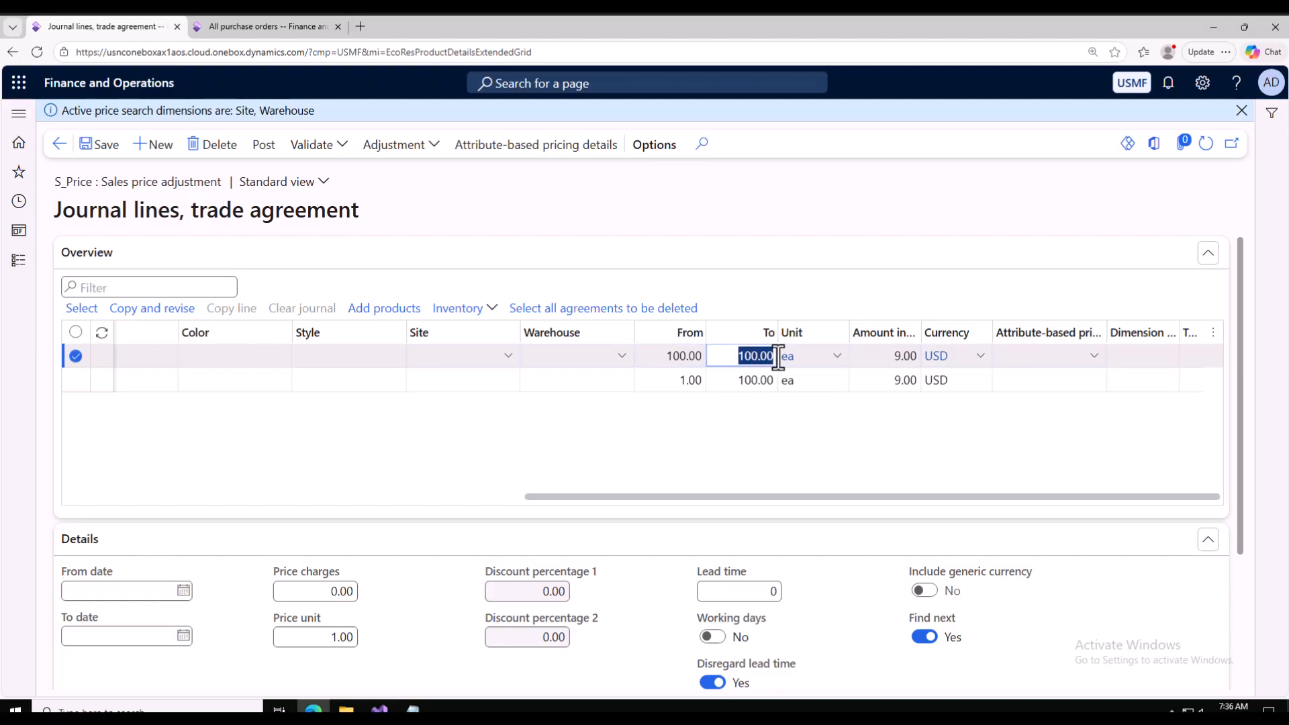
{"action": "type", "text": "200"}
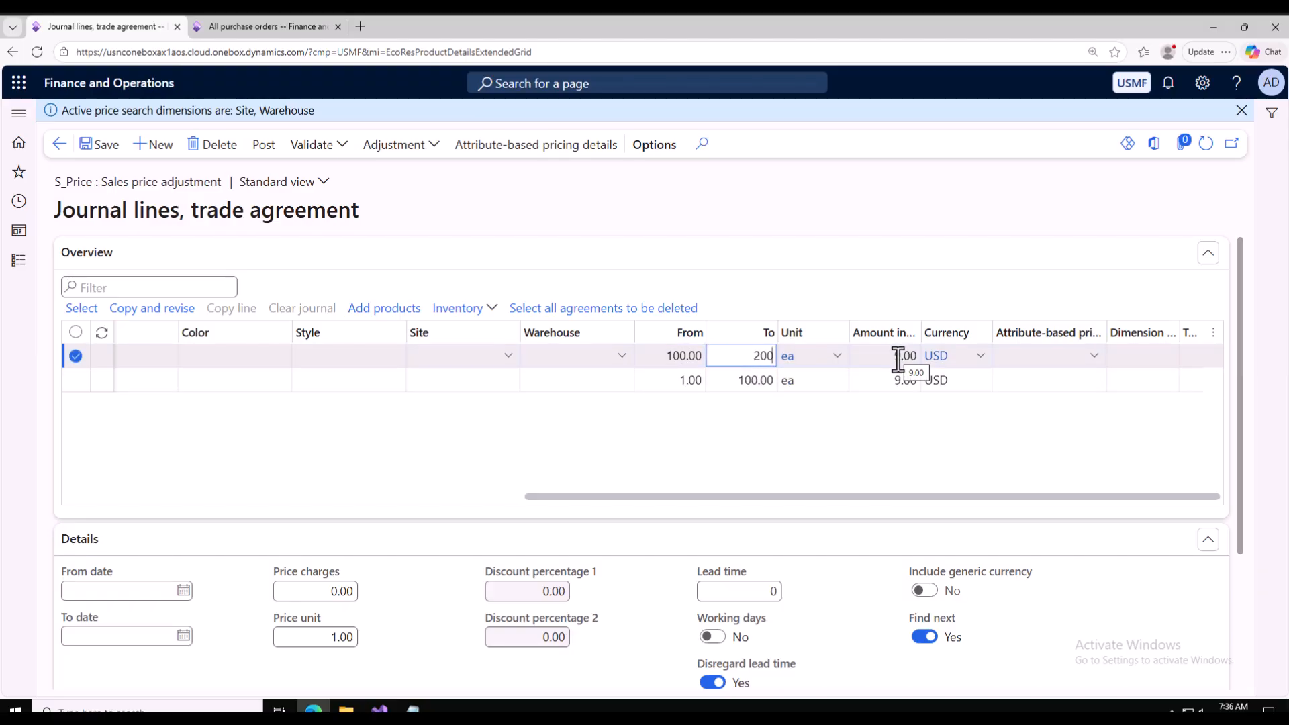
Set the 100–200 line's amount in currency to 8.00 and save the journal line.
{"action": "left_click", "coordinate": [902, 357]}
{"action": "type", "text": "8"}
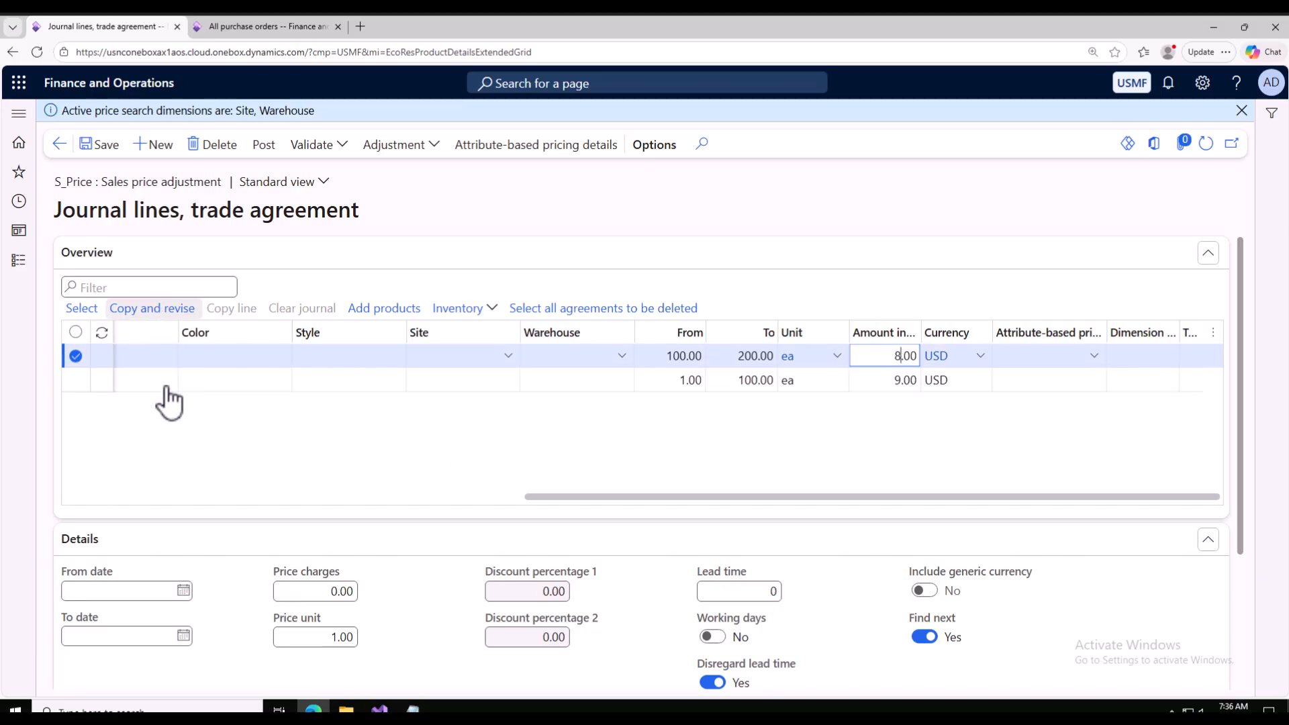
{"action": "left_click", "coordinate": [108, 146]}
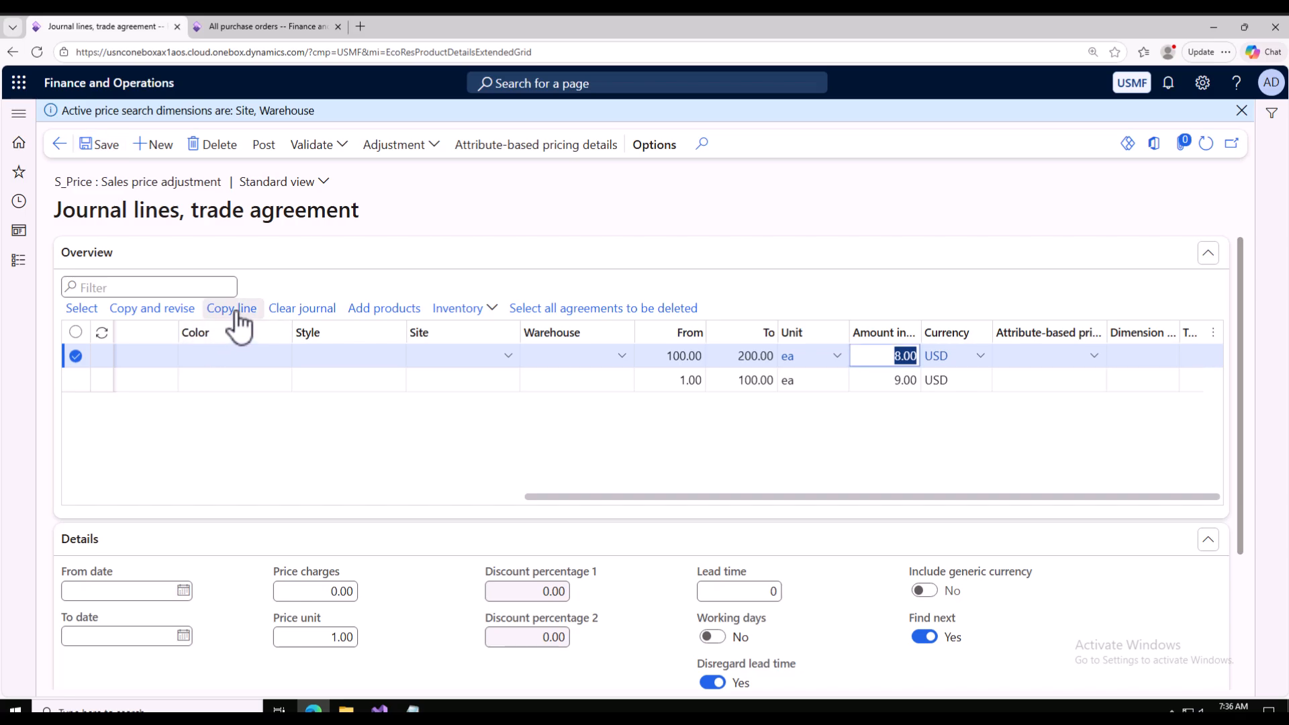
Copy the 100–200 line, set the copy's From quantity to 200 and clear its To quantity.
{"action": "left_click", "coordinate": [235, 309]}
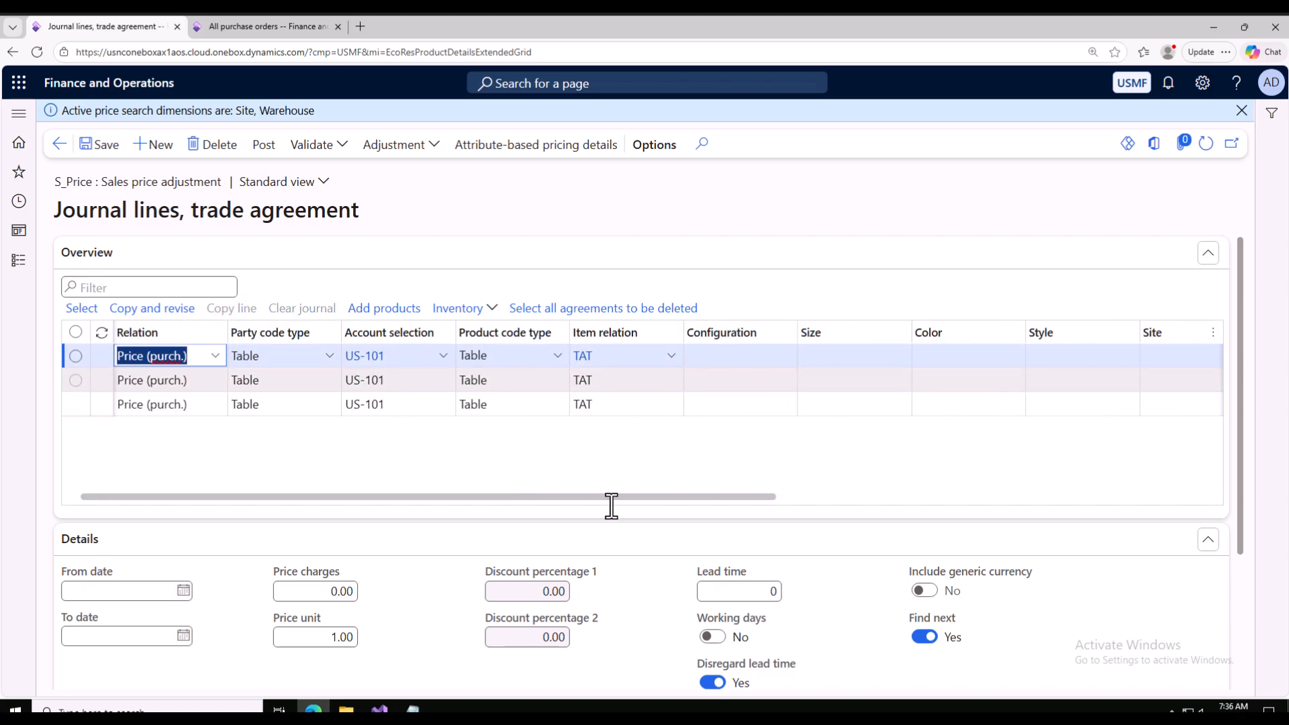
{"action": "left_click_drag", "start_coordinate": [611, 498], "coordinate": [948, 508]}
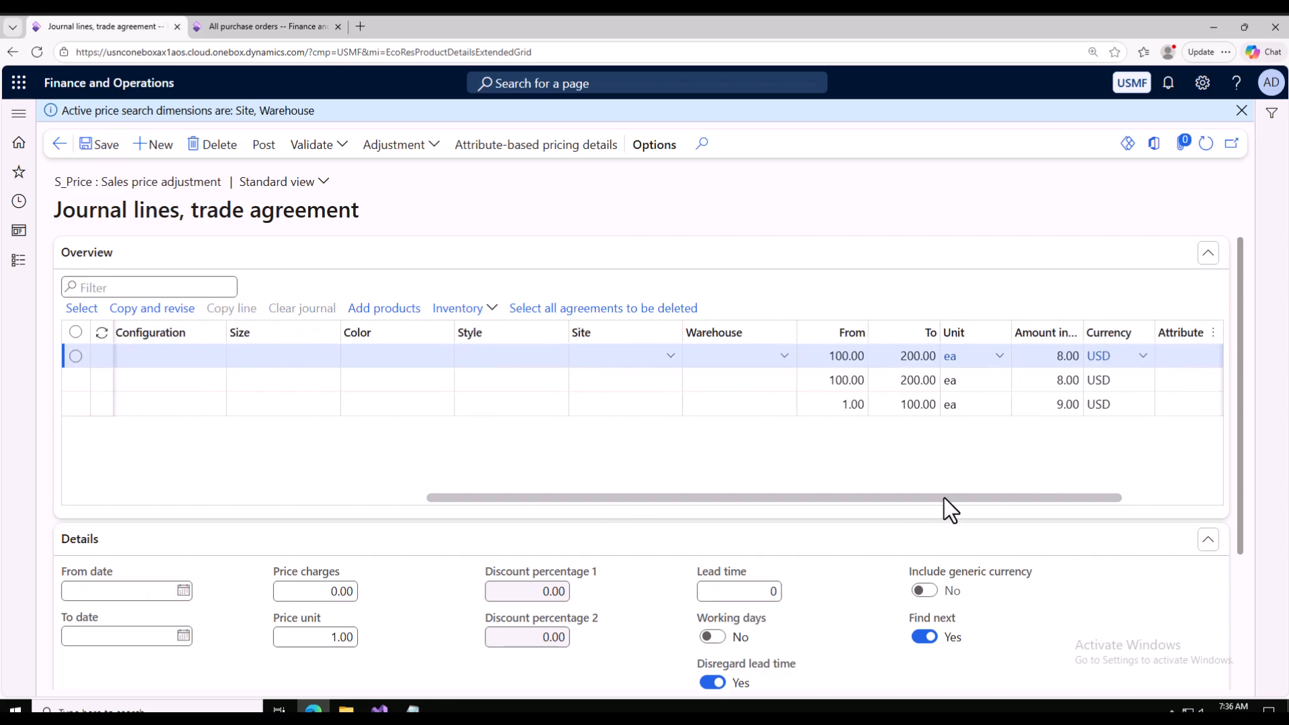
{"action": "left_click", "coordinate": [832, 355]}
{"action": "left_click_drag", "start_coordinate": [830, 354], "coordinate": [888, 361]}
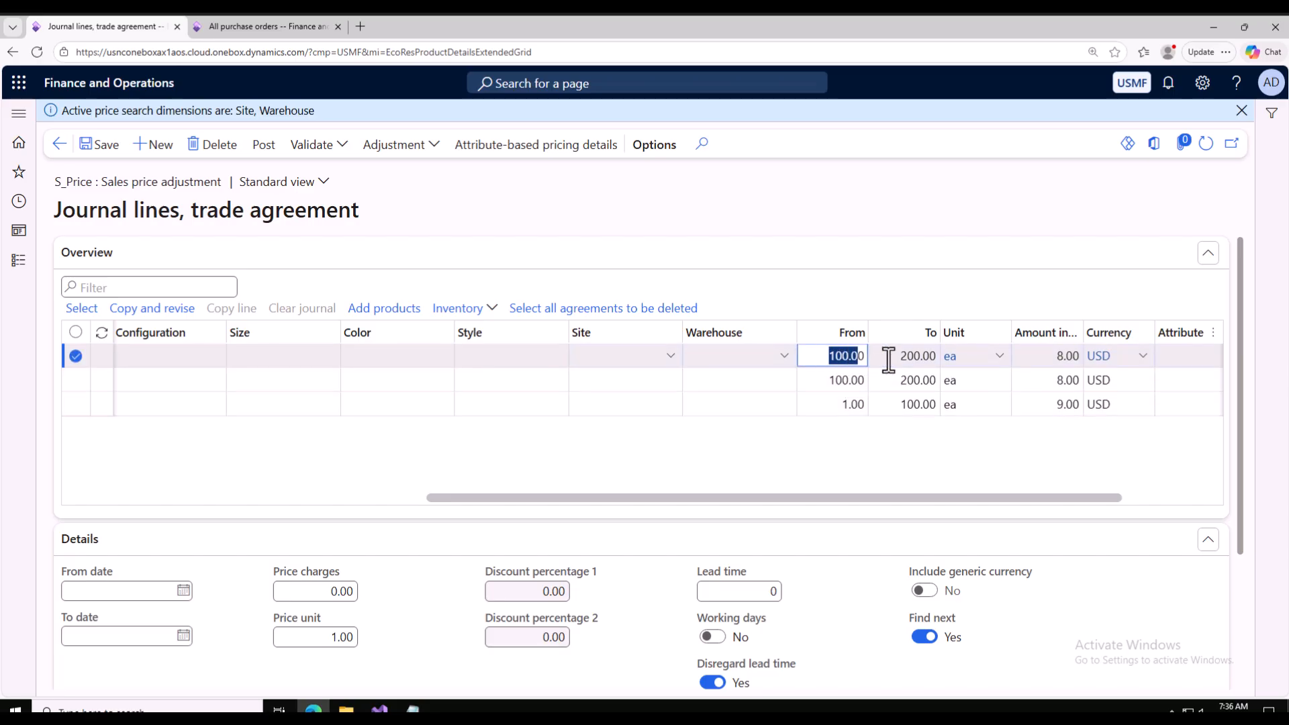
{"action": "type", "text": "200"}
{"action": "left_click", "coordinate": [934, 364]}
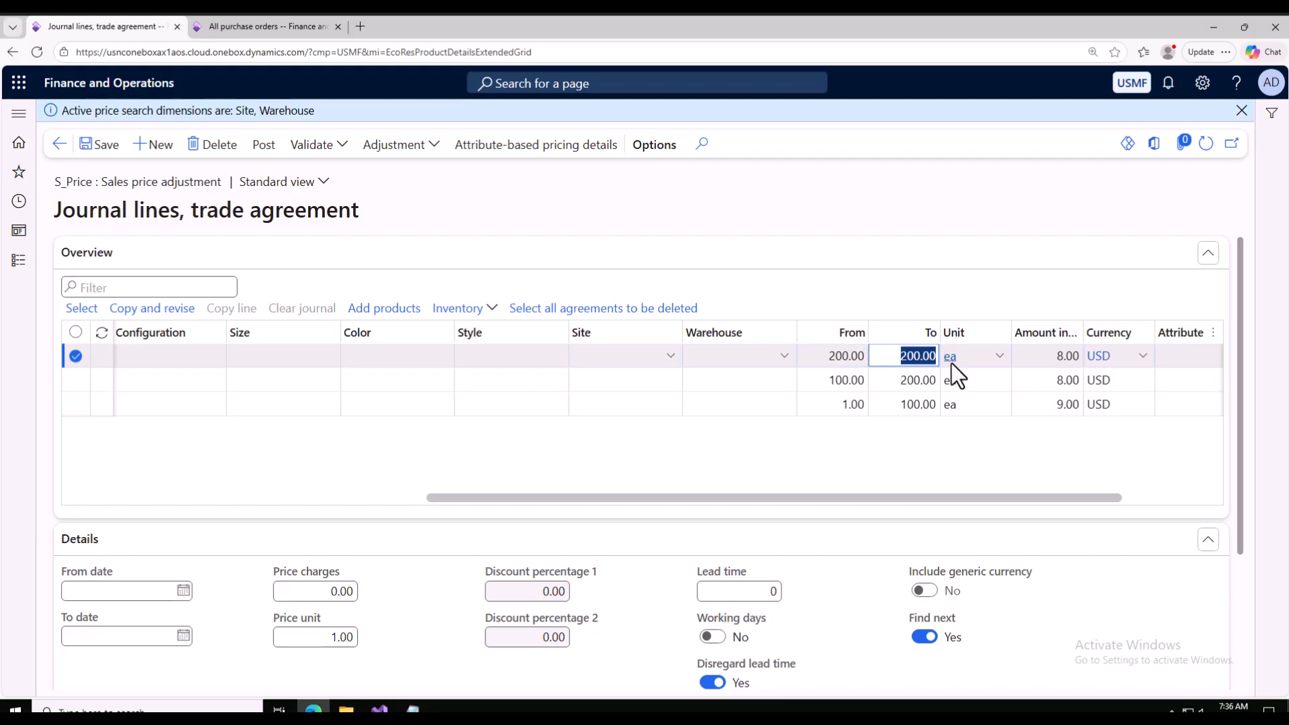
{"action": "key", "text": "BackSpace"}
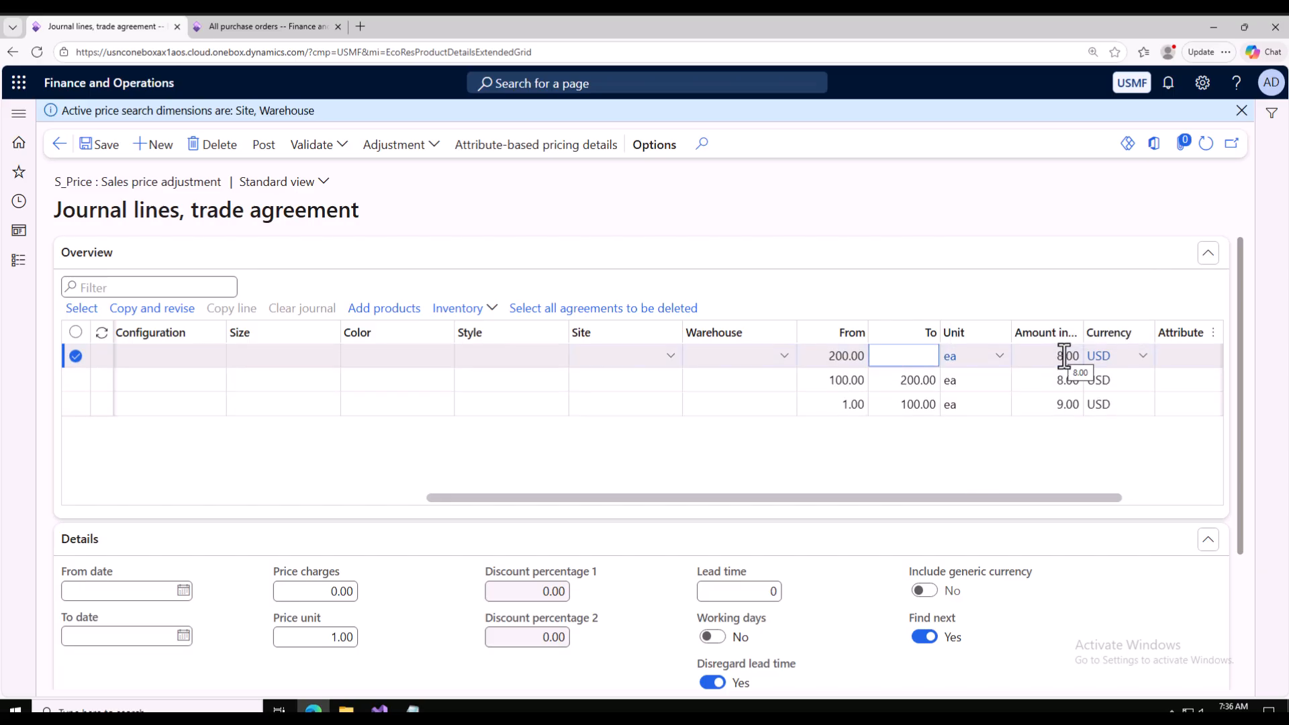
Set the open-ended 200 line's amount in currency to 6.00 and save the journal line.
{"action": "left_click_drag", "start_coordinate": [1064, 357], "coordinate": [1054, 356]}
{"action": "type", "text": "6"}
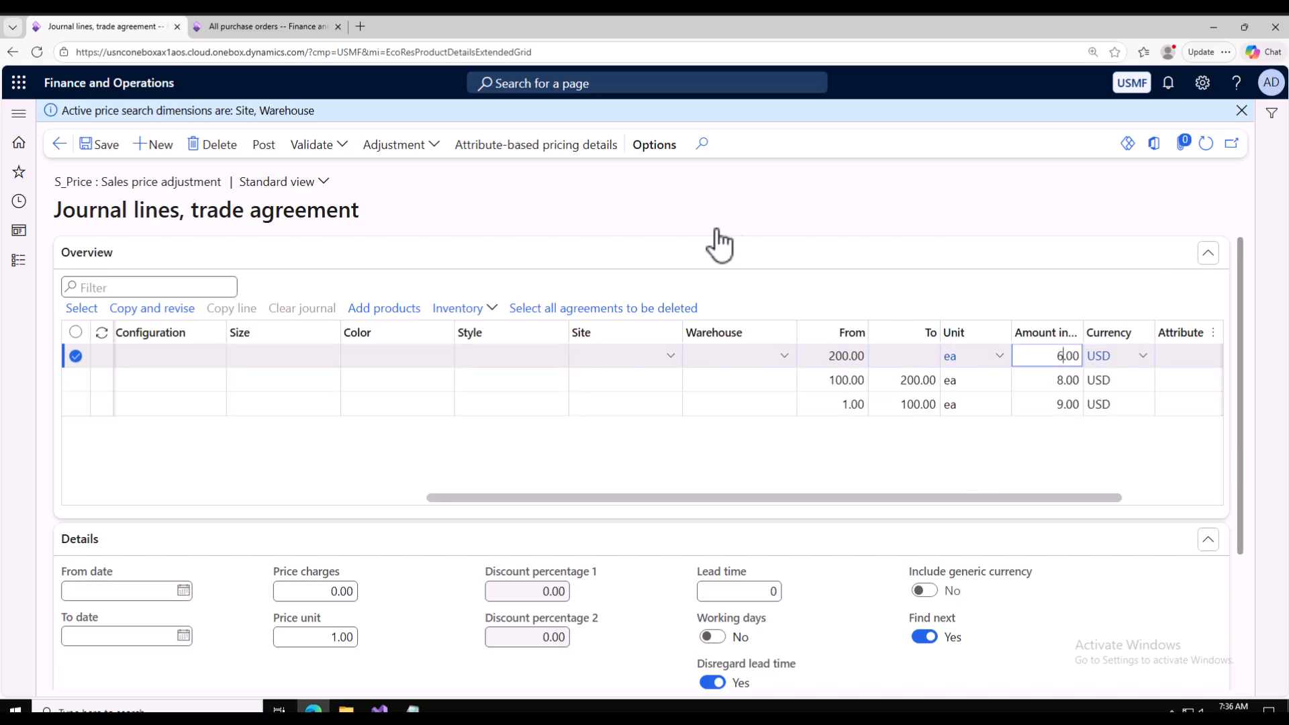
{"action": "left_click", "coordinate": [100, 149]}
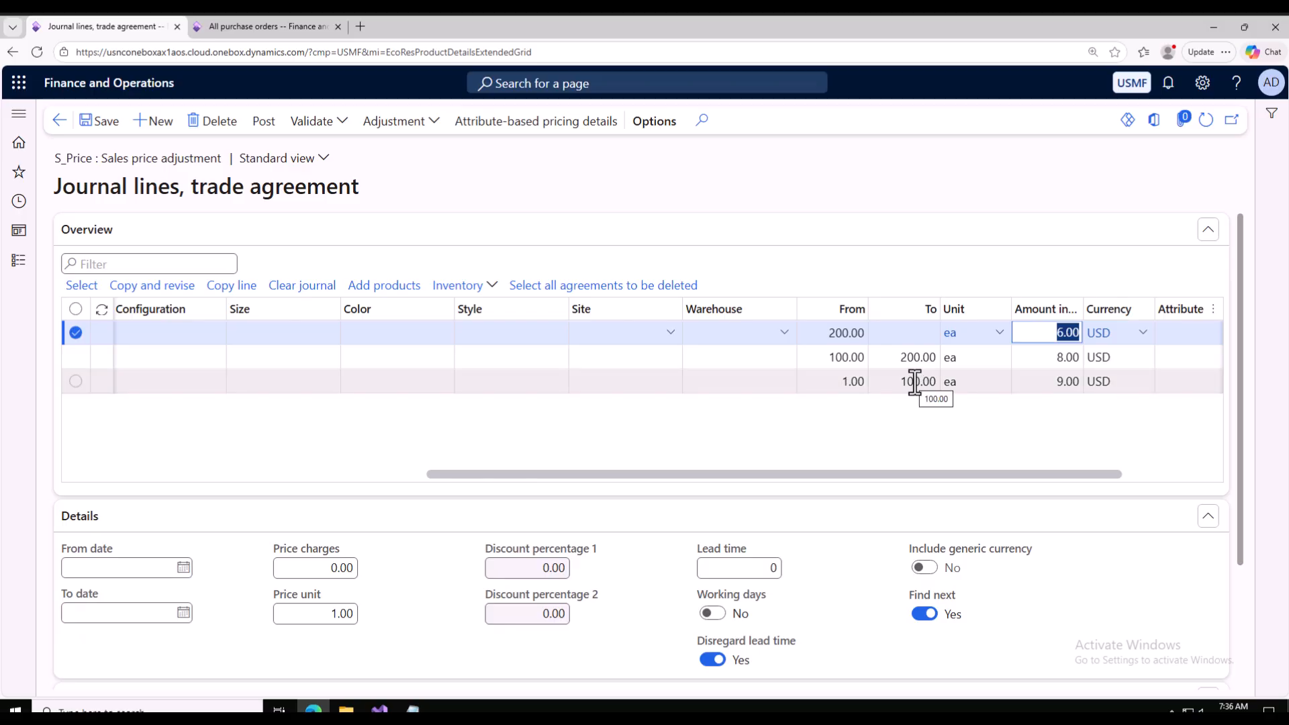
Set the From quantity of the line priced 8.00 to 101 and save it.
{"action": "left_click", "coordinate": [848, 356]}
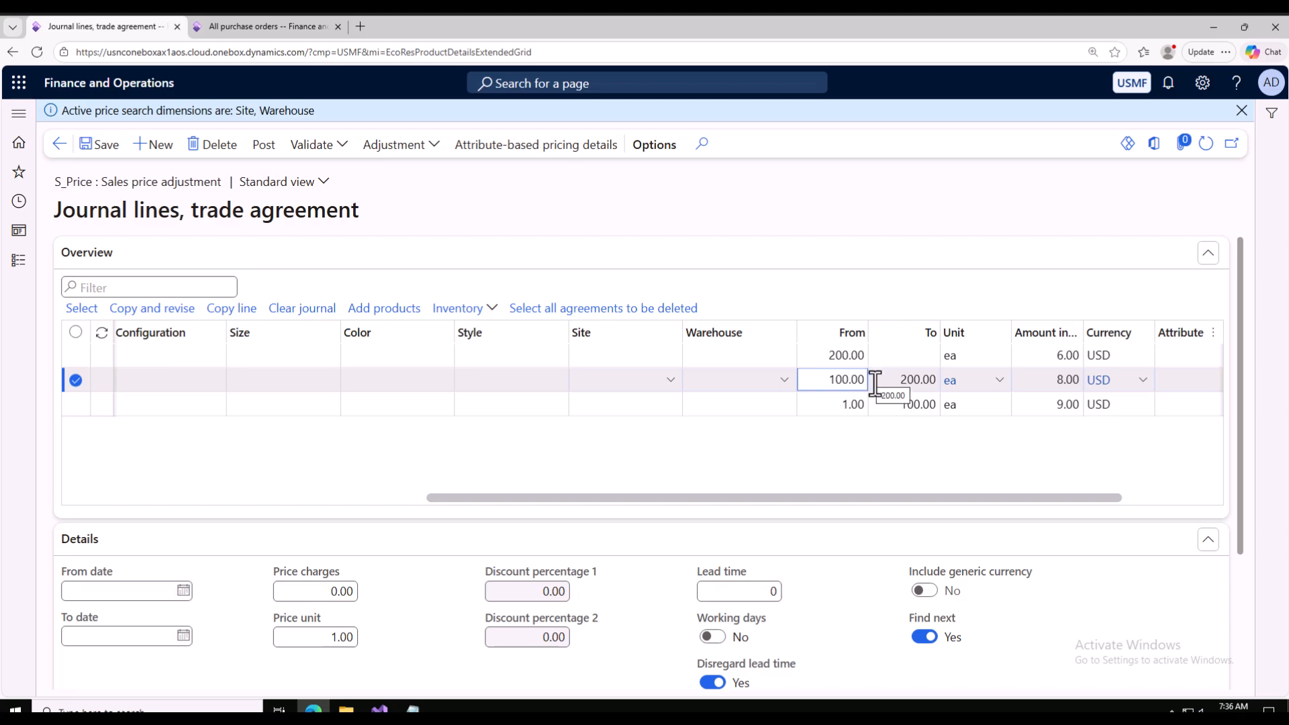
{"action": "key", "text": "BackSpace"}
{"action": "type", "text": "1"}
{"action": "left_click", "coordinate": [96, 147]}
Dismiss the message bar and post the trade agreement journal without batch processing.
{"action": "left_click", "coordinate": [1242, 110]}
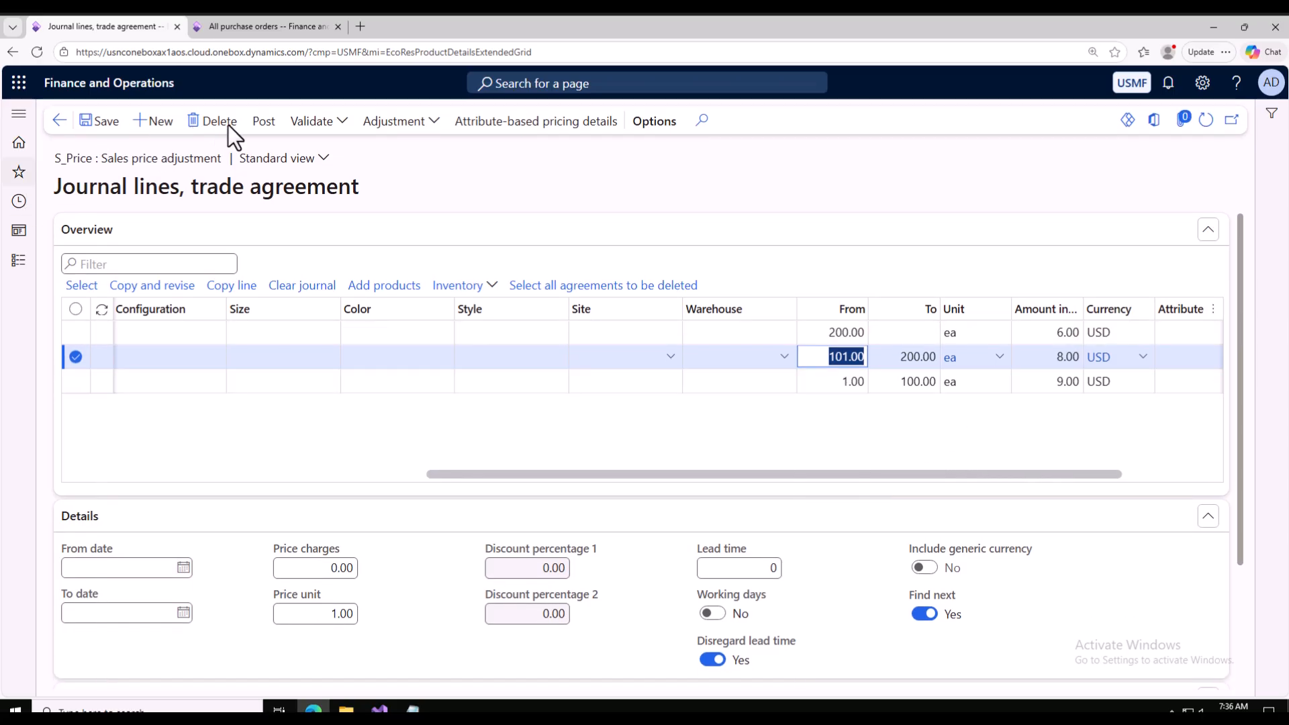
{"action": "left_click", "coordinate": [265, 122]}
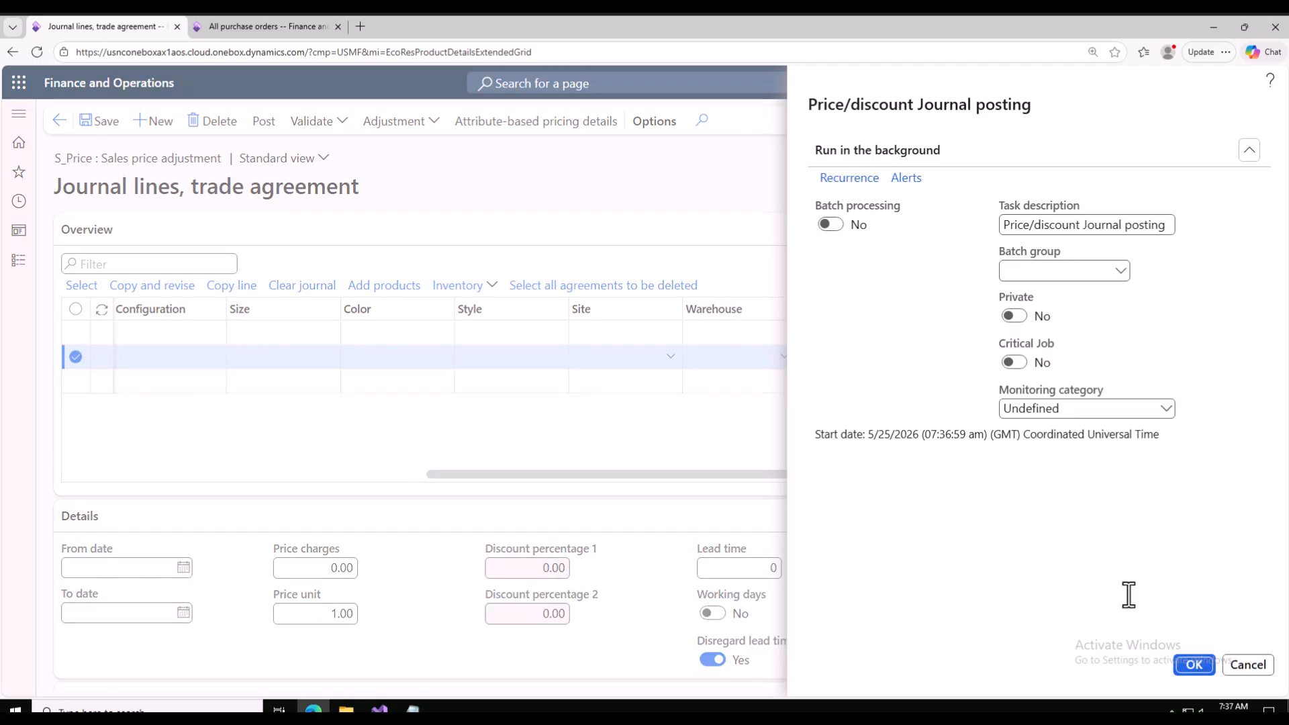
{"action": "left_click", "coordinate": [1192, 665]}
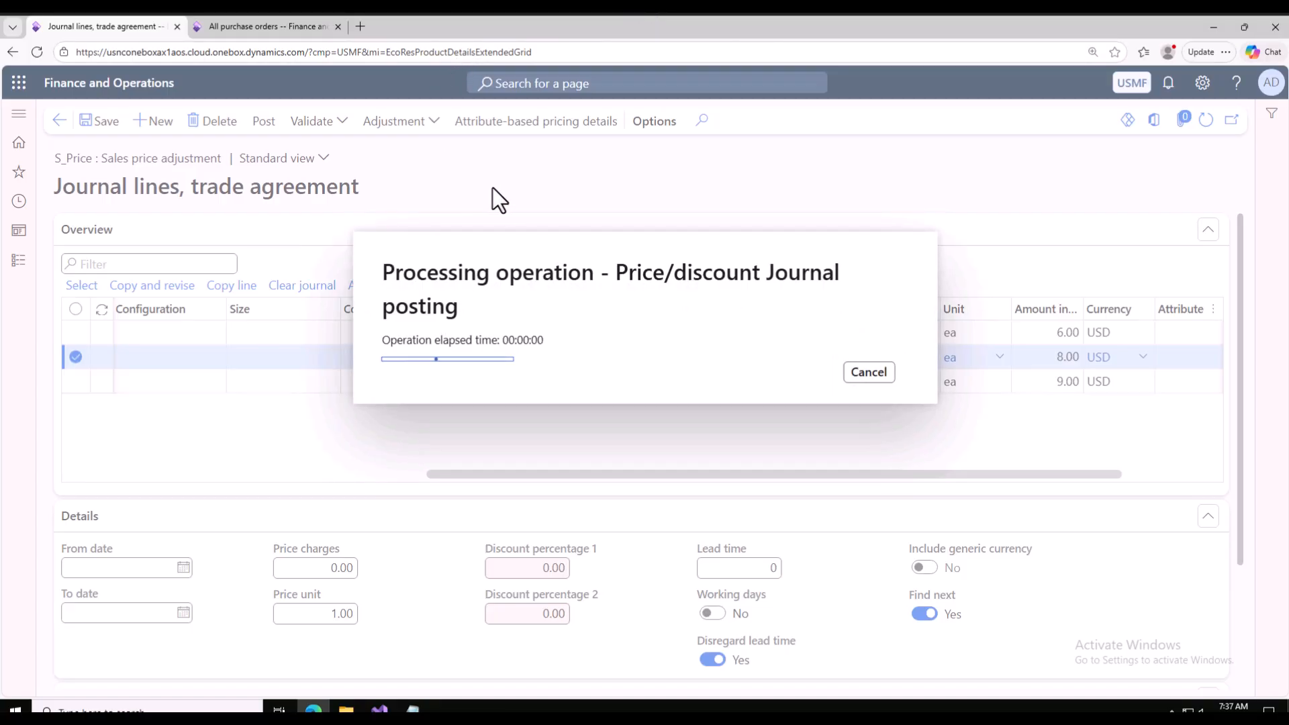
Switch to the All purchase orders page and create a purchase order for vendor account US-101.
{"action": "left_click", "coordinate": [268, 26]}
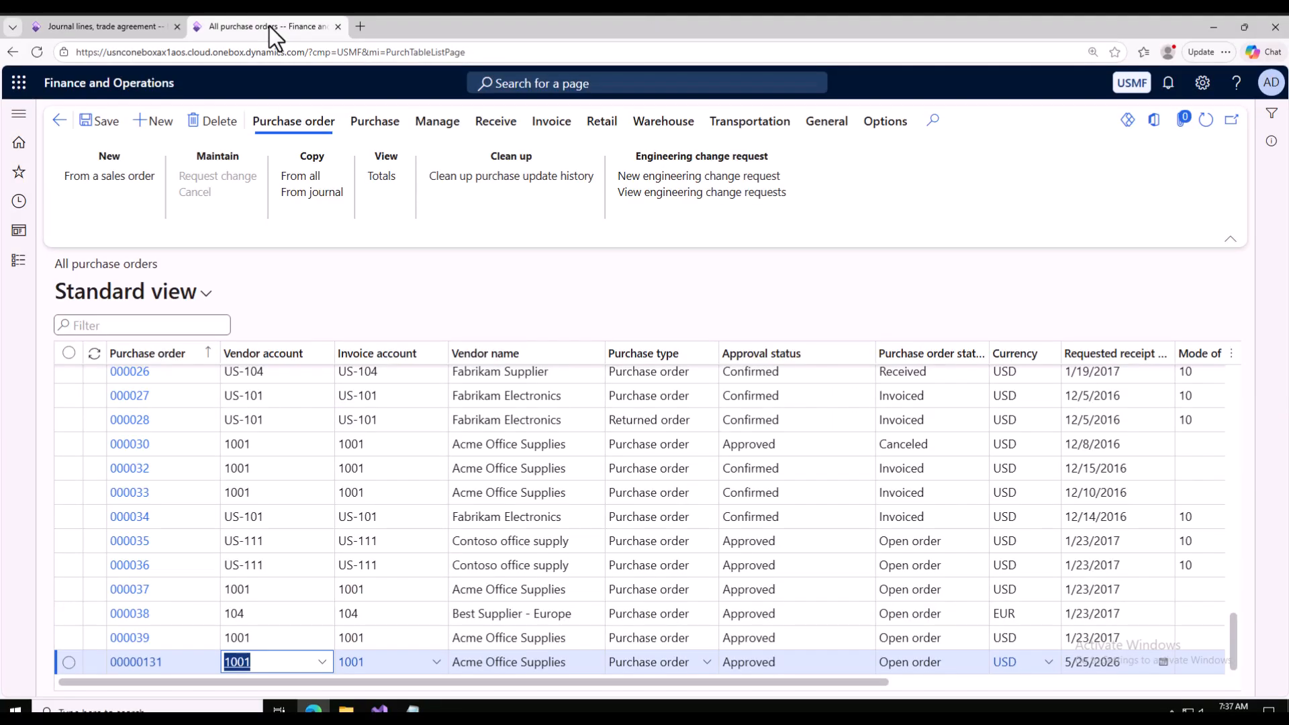
{"action": "left_click", "coordinate": [162, 122]}
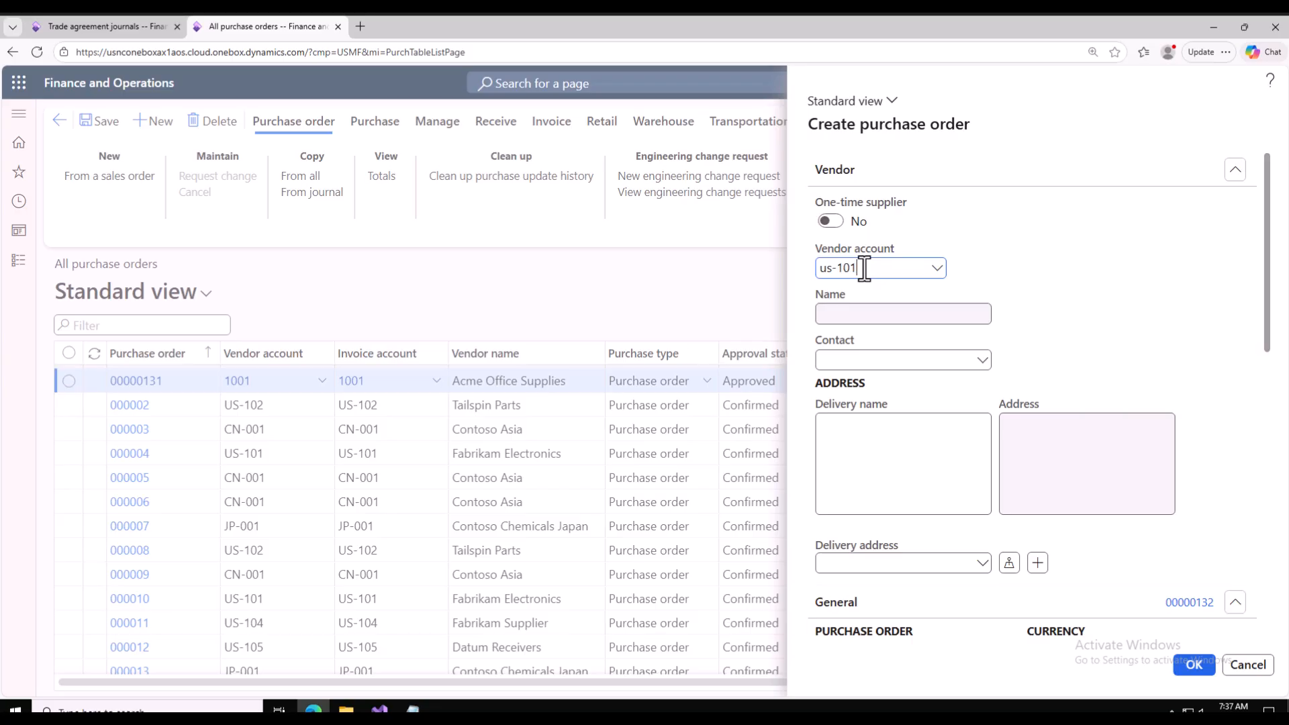
{"action": "left_click", "coordinate": [879, 319]}
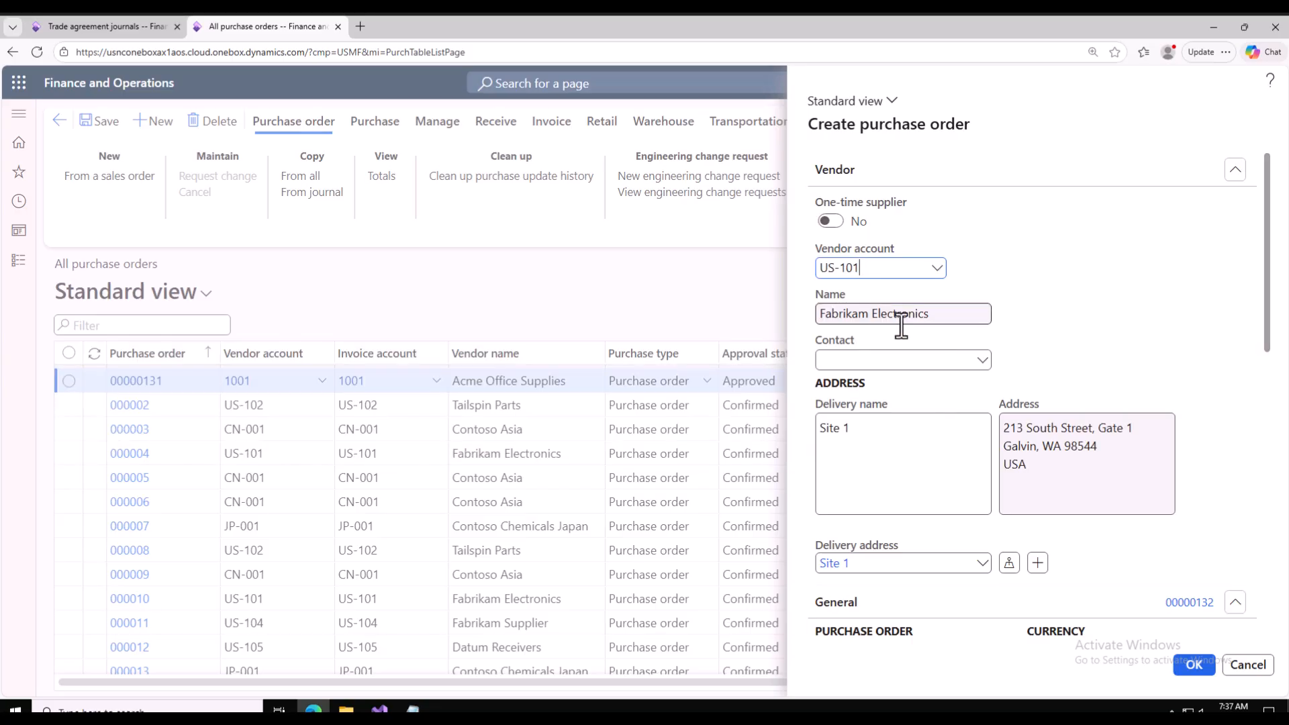
{"action": "scroll", "coordinate": [885, 321], "scroll_direction": "down", "scroll_amount": 10}
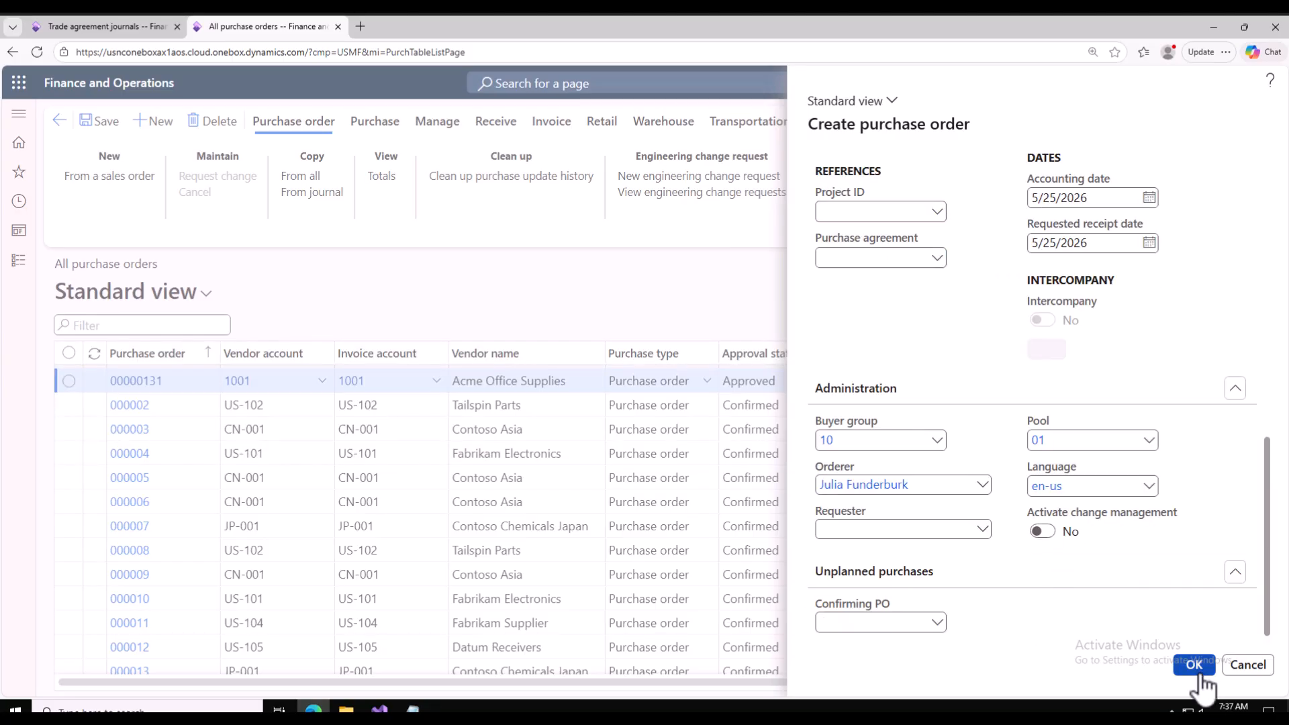
Return from the trade agreement journals to released product TAT and open its list of purchase trade agreements.
{"action": "left_click", "coordinate": [103, 28]}
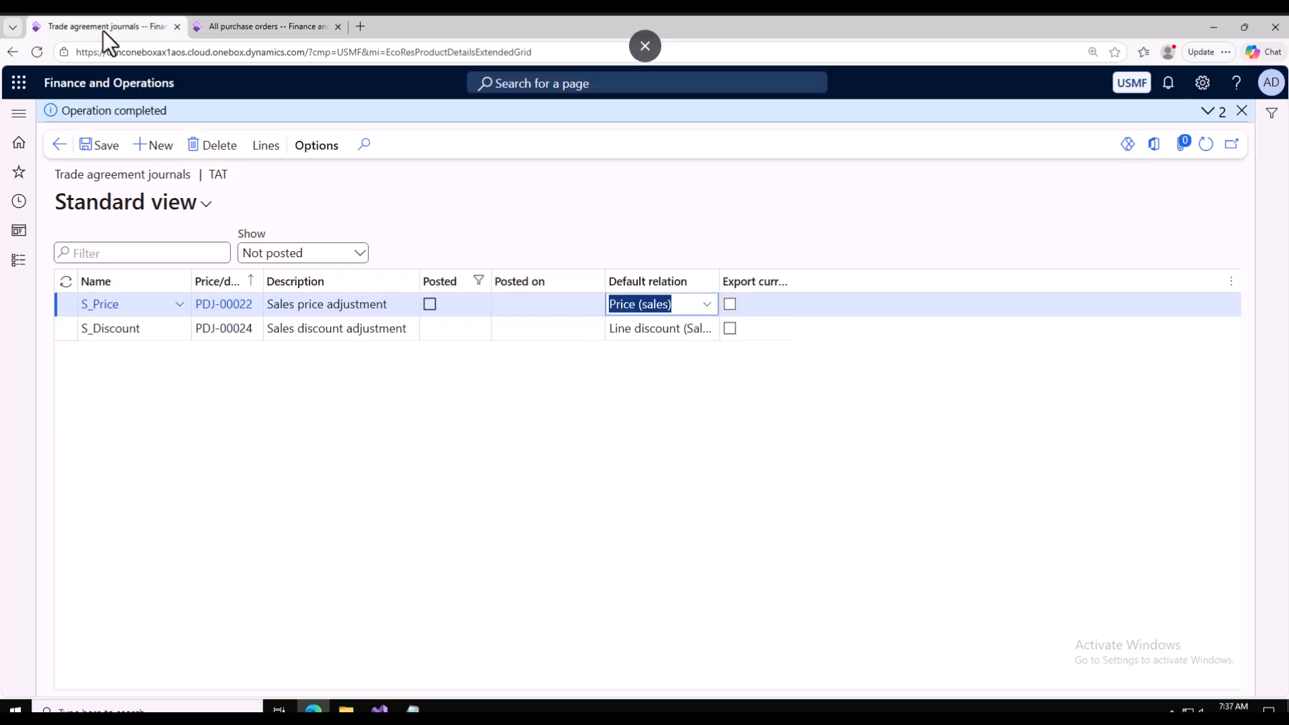
{"action": "left_click", "coordinate": [60, 145]}
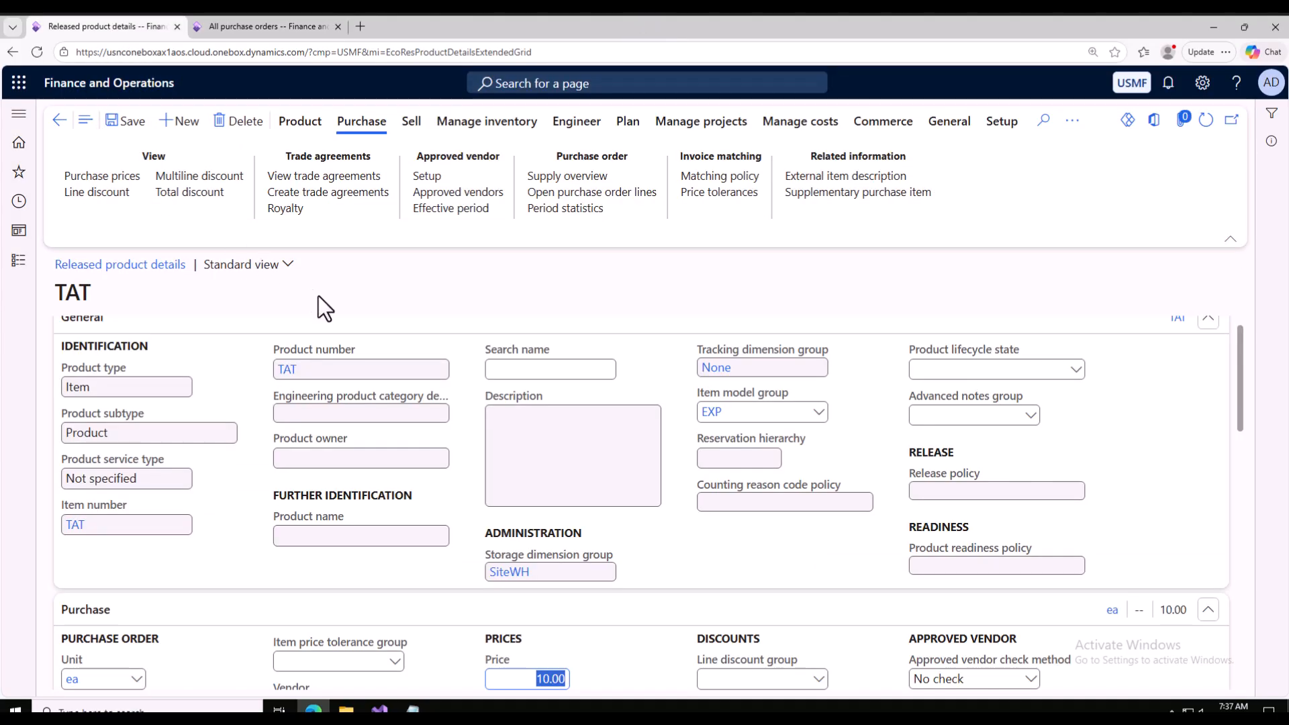
{"action": "left_click", "coordinate": [324, 177]}
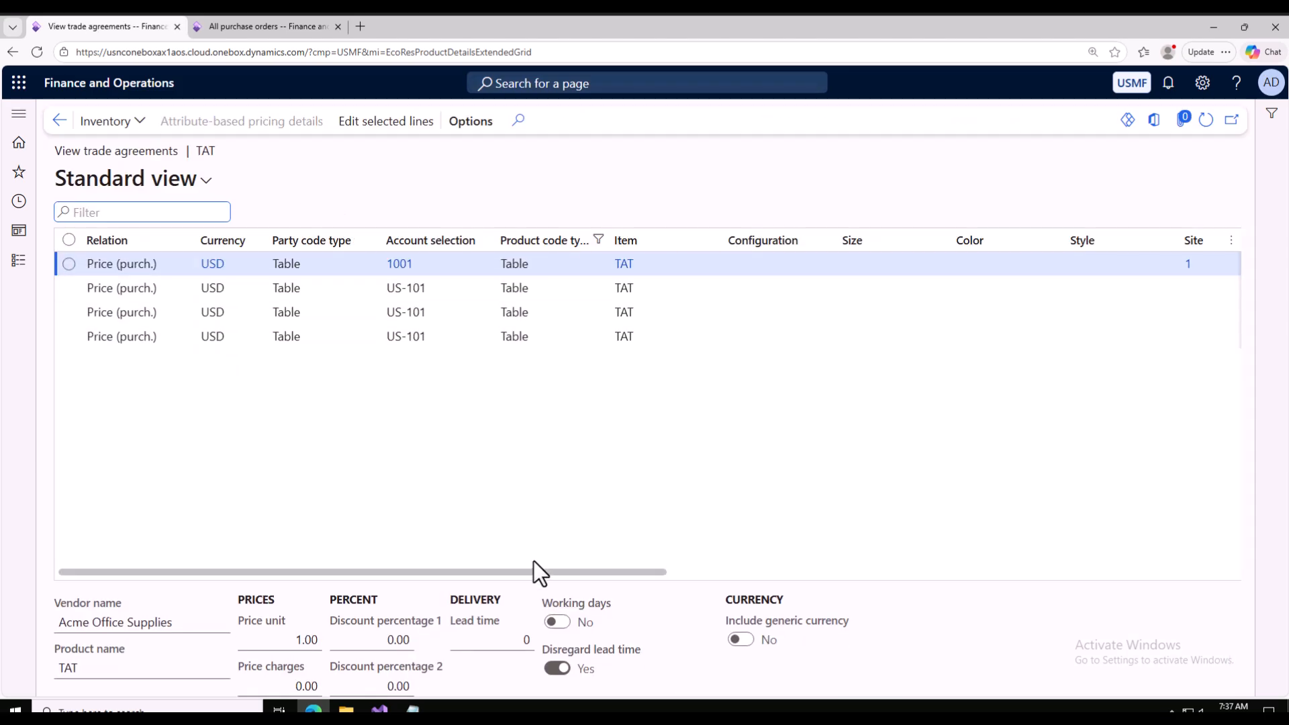
Review the sites, warehouses, From and To quantities and prices in product TAT's purchase trade agreements.
{"action": "scroll", "coordinate": [659, 587], "scroll_direction": "right", "scroll_amount": 5}
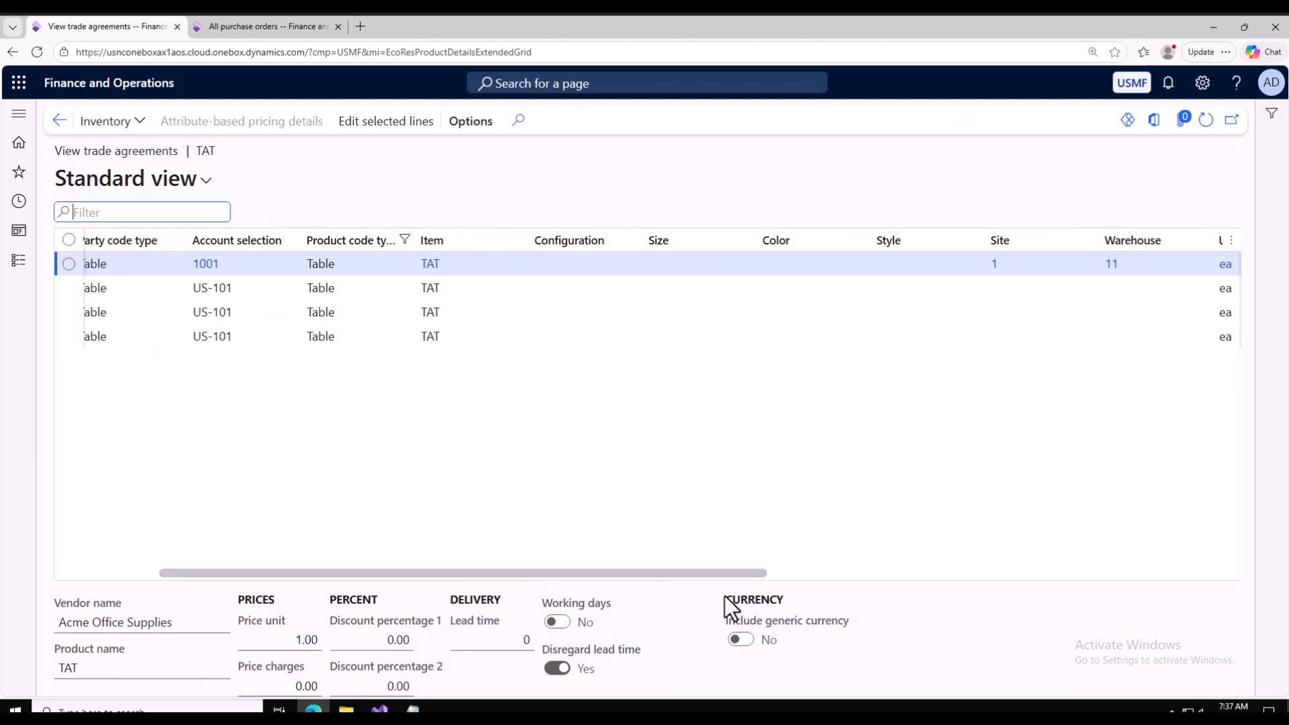
{"action": "scroll", "coordinate": [173, 536], "scroll_direction": "left", "scroll_amount": 5}
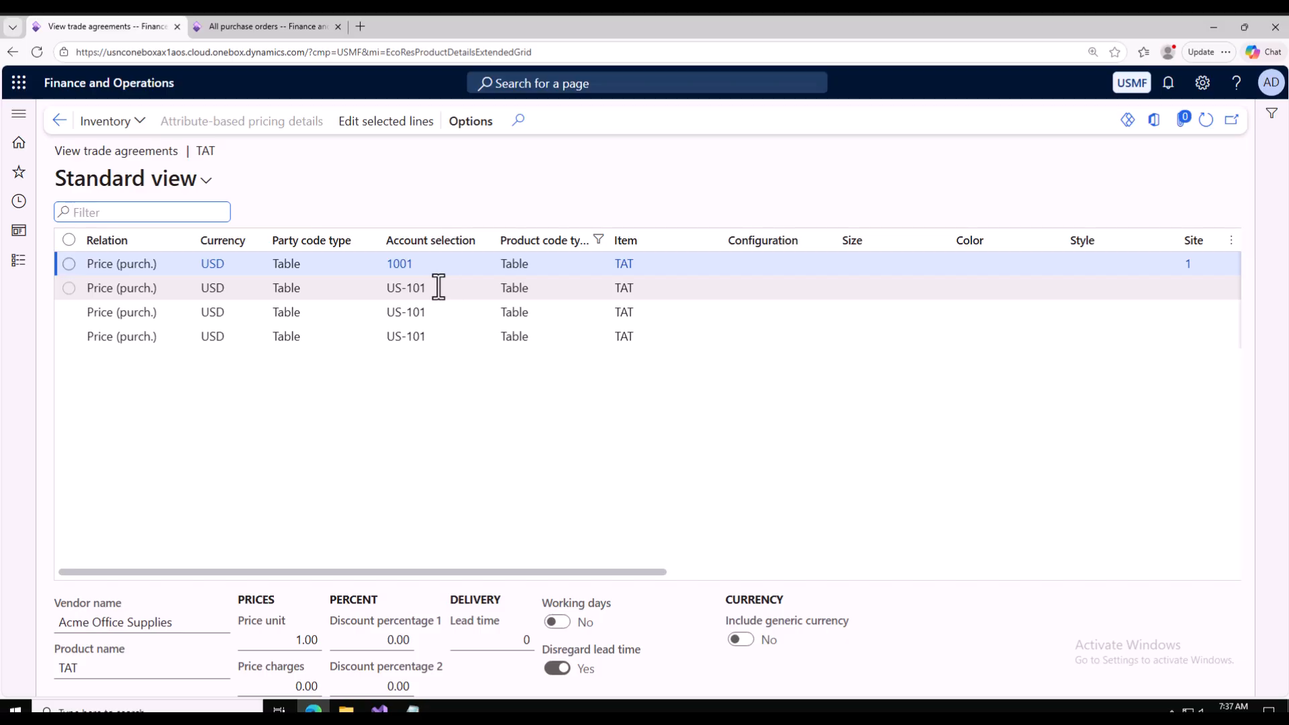
{"action": "mouse_move", "coordinate": [439, 287]}
{"action": "left_click_drag", "start_coordinate": [651, 571], "coordinate": [1074, 313]}
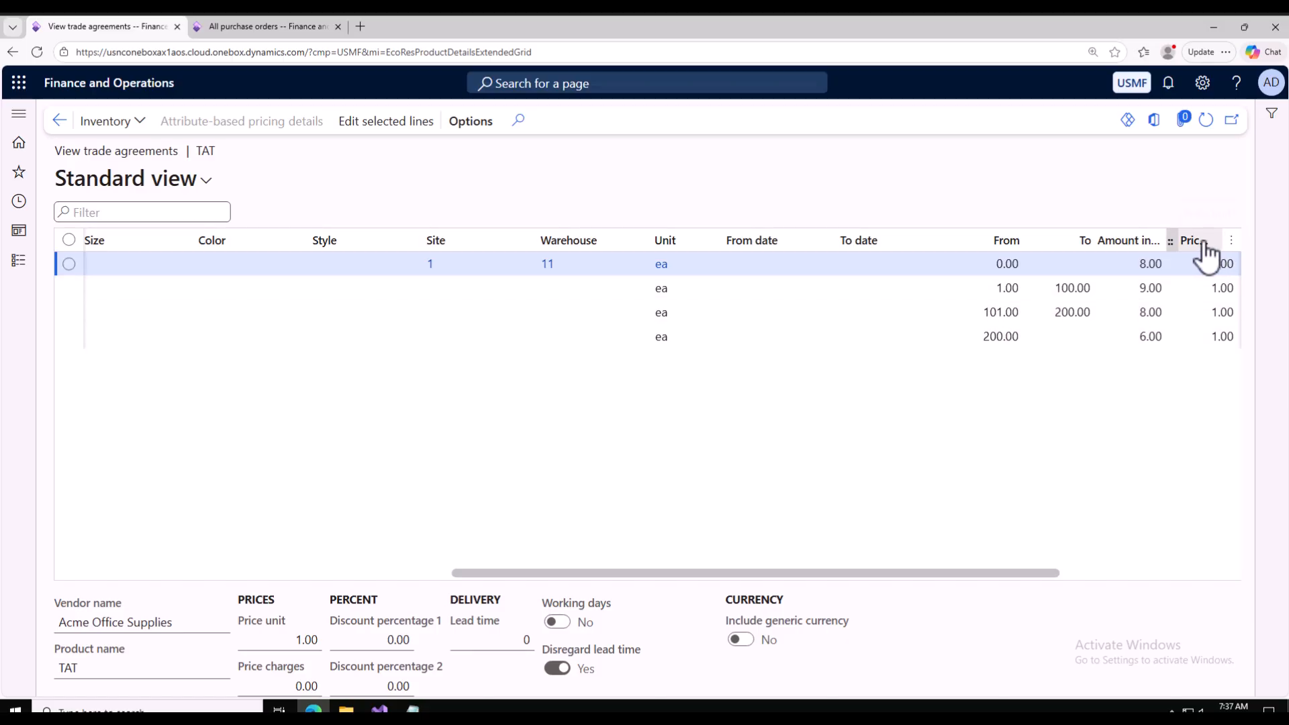
{"action": "left_click_drag", "start_coordinate": [1010, 573], "coordinate": [1166, 570]}
Switch to the US-101 purchase order and enter item TAT with warehouse 11 on its line.
{"action": "left_click", "coordinate": [262, 26]}
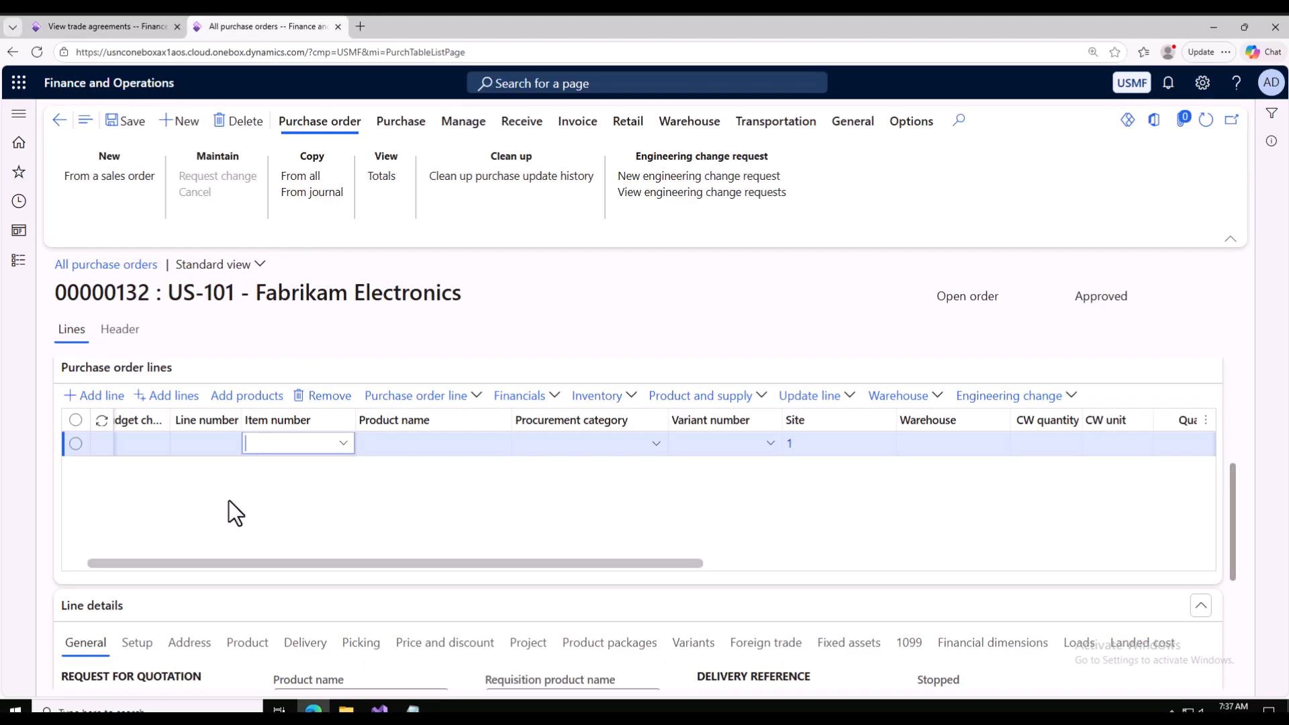
{"action": "left_click", "coordinate": [284, 443]}
{"action": "type", "text": "tat"}
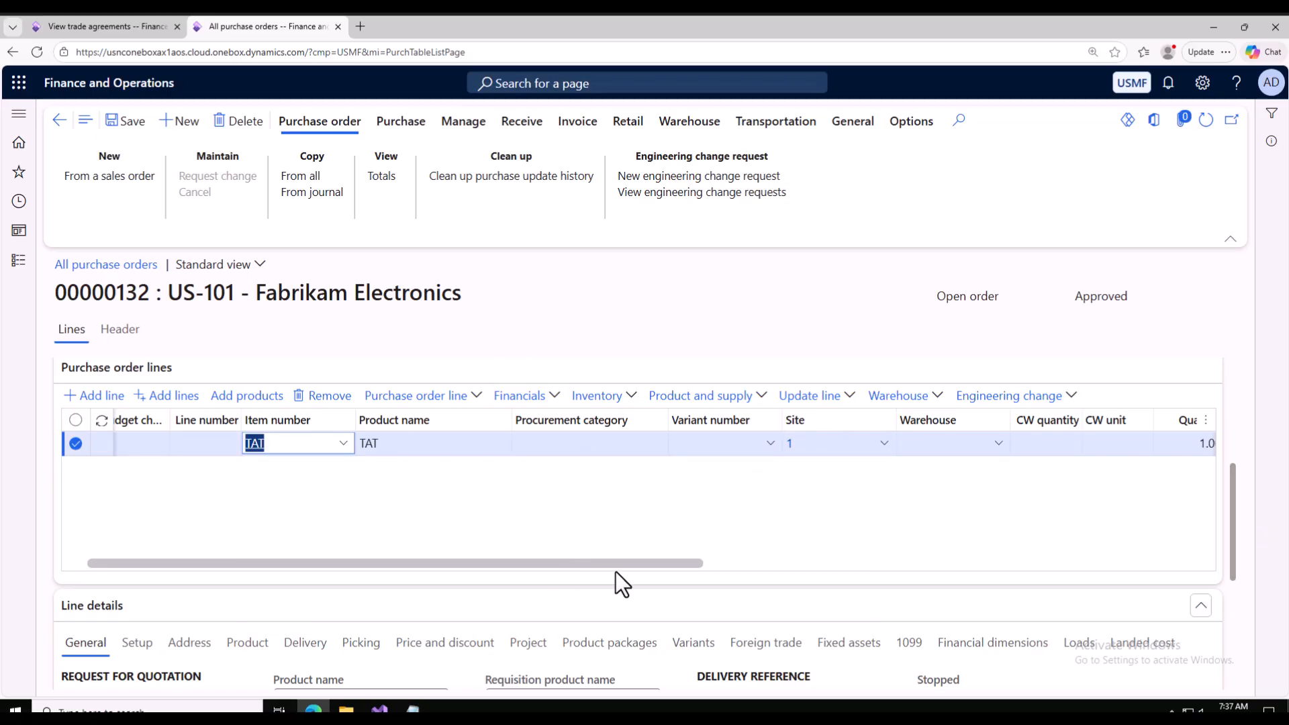
{"action": "left_click_drag", "start_coordinate": [618, 567], "coordinate": [734, 566]}
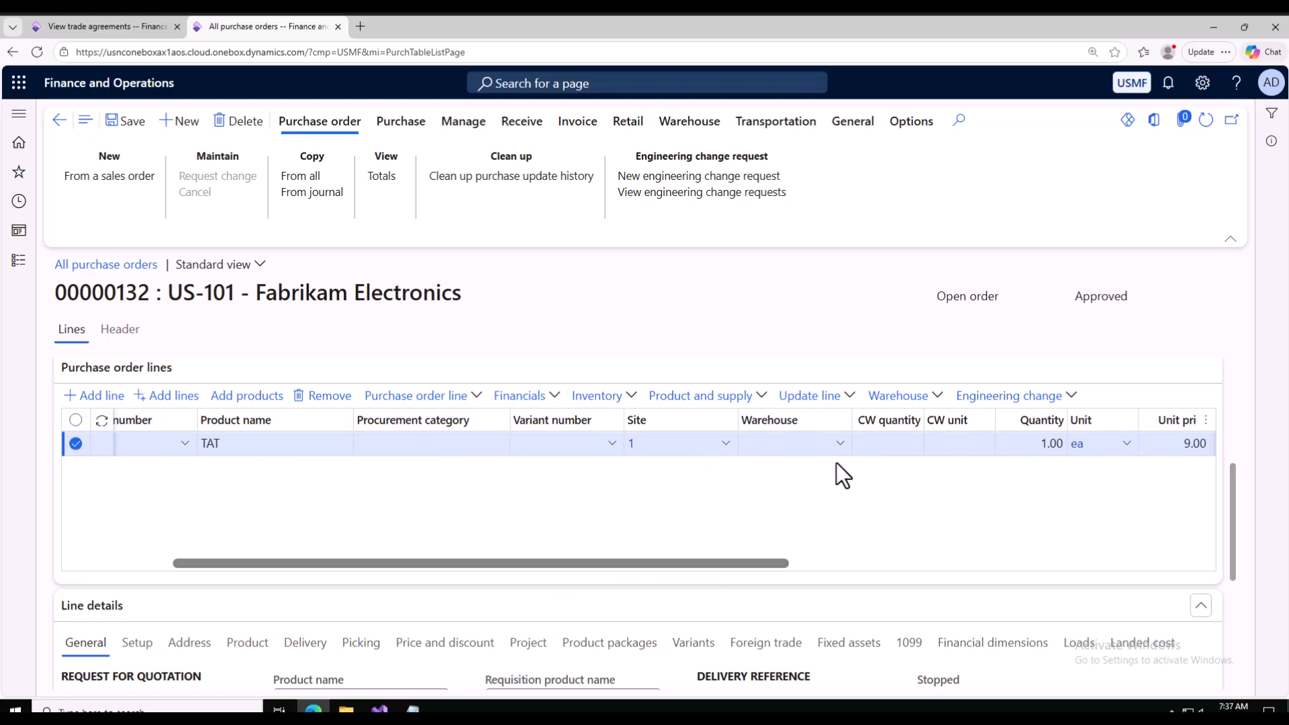
{"action": "left_click", "coordinate": [775, 442]}
{"action": "type", "text": "11"}
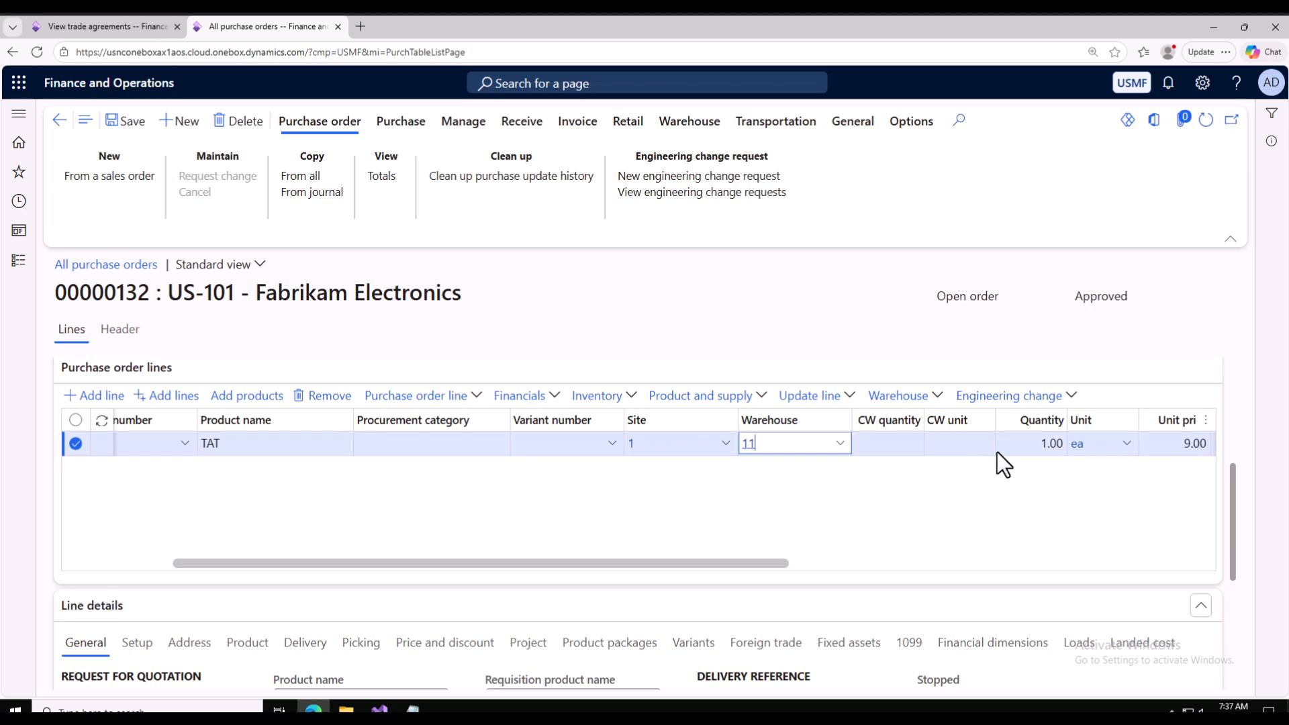
Set the TAT order line's quantity to 205 and save the purchase order.
{"action": "left_click", "coordinate": [1040, 443]}
{"action": "left_click_drag", "start_coordinate": [1030, 445], "coordinate": [1076, 446]}
{"action": "type", "text": "2"}
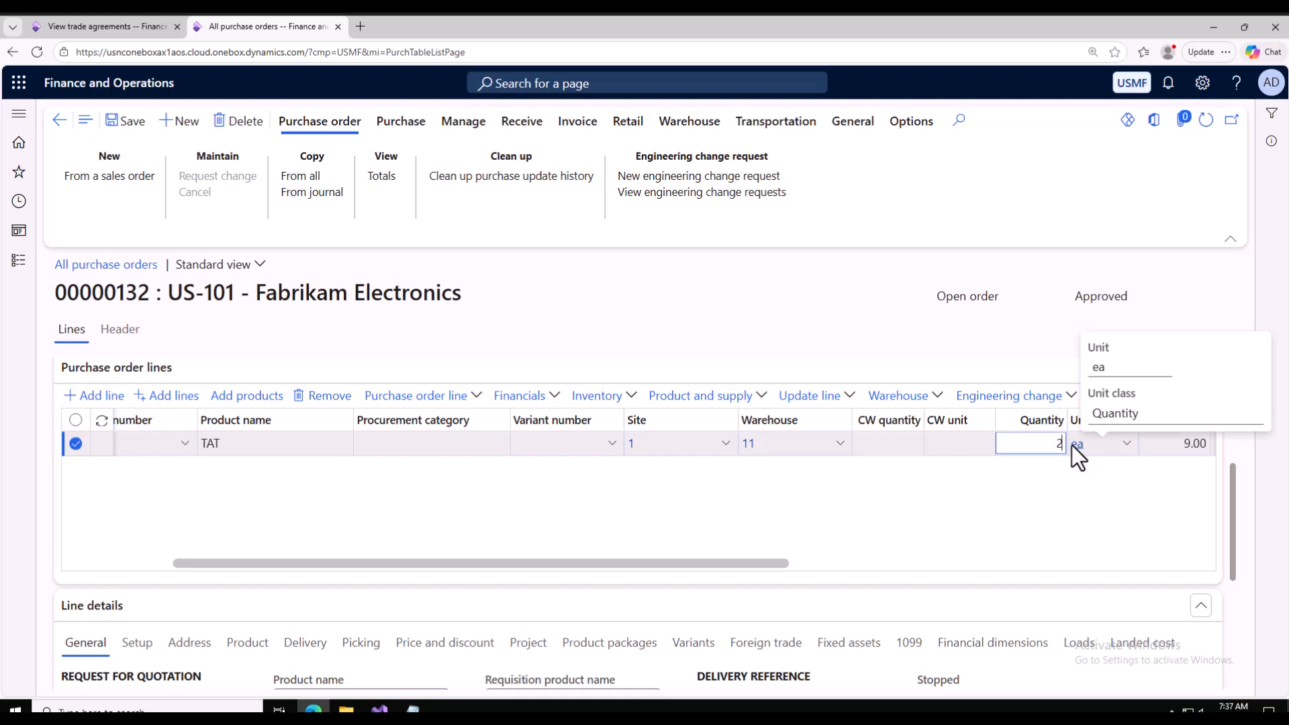
{"action": "type", "text": "05"}
{"action": "left_click", "coordinate": [139, 122]}
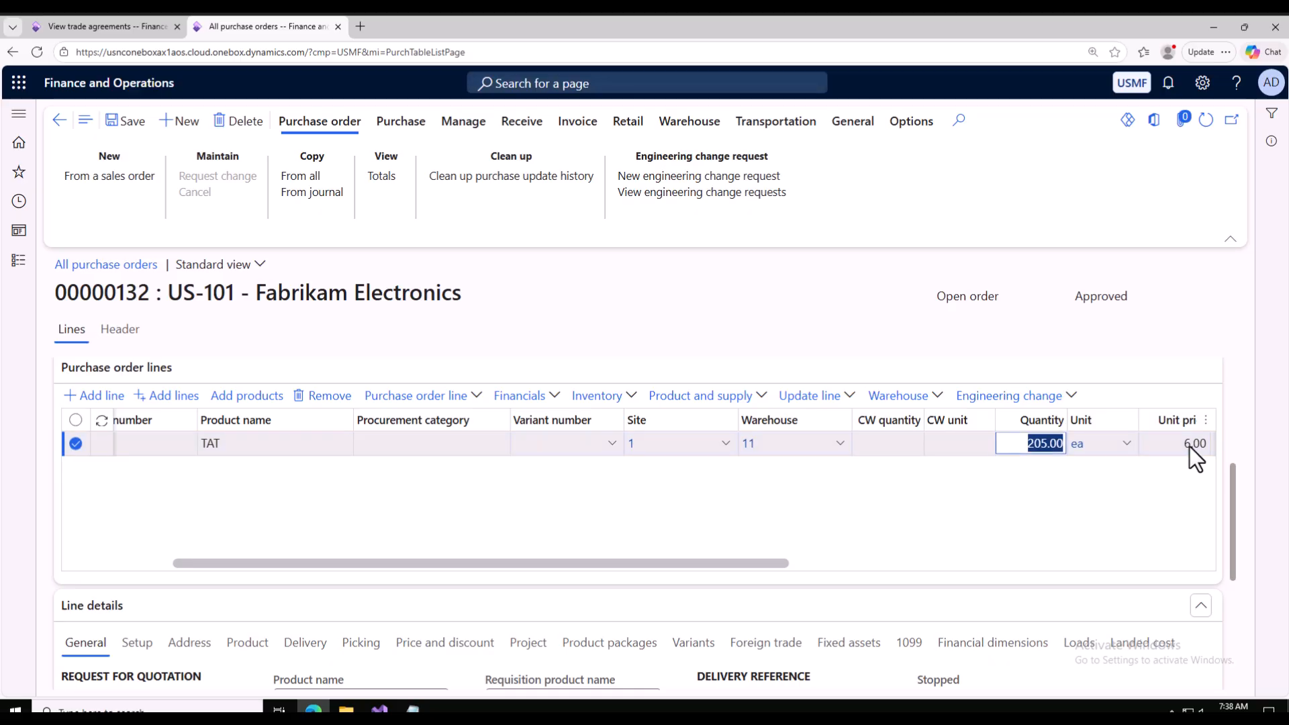
Compare with the trade agreement quantity tiers, set the TAT order line's quantity to 199 and save.
{"action": "left_click", "coordinate": [125, 29]}
{"action": "left_click_drag", "start_coordinate": [800, 574], "coordinate": [823, 408]}
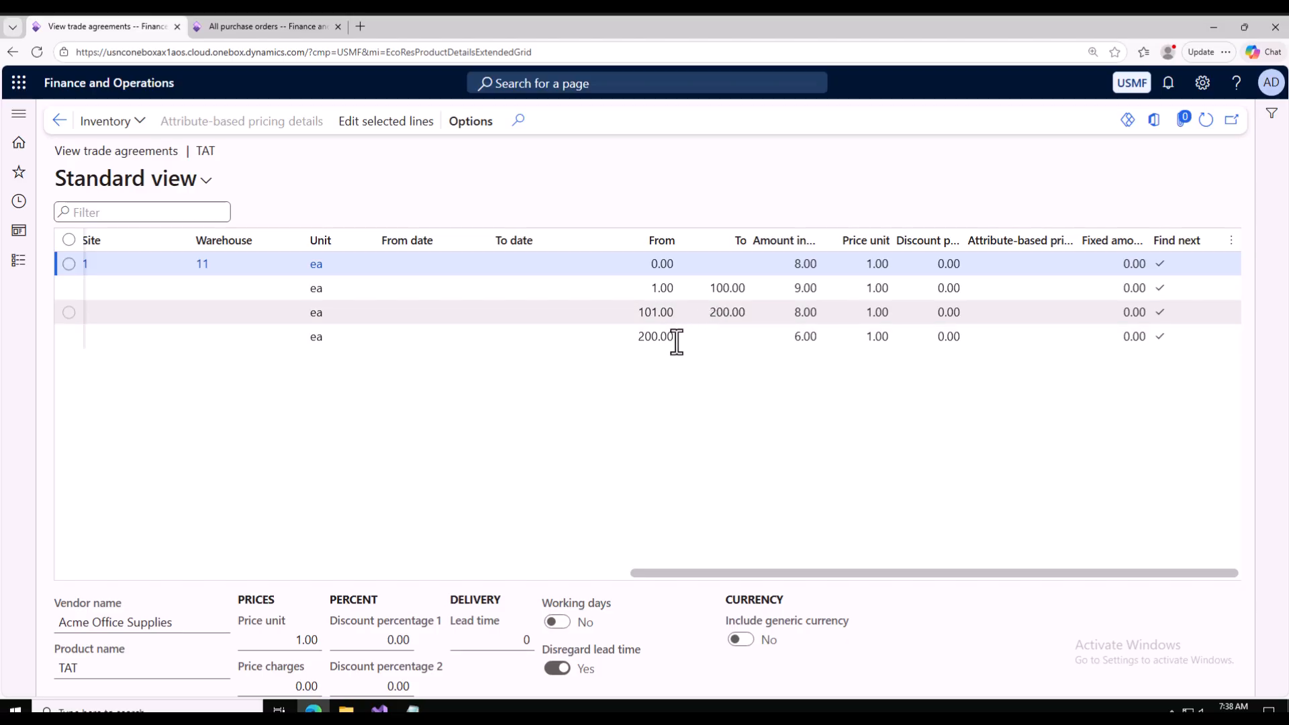
{"action": "left_click", "coordinate": [221, 27]}
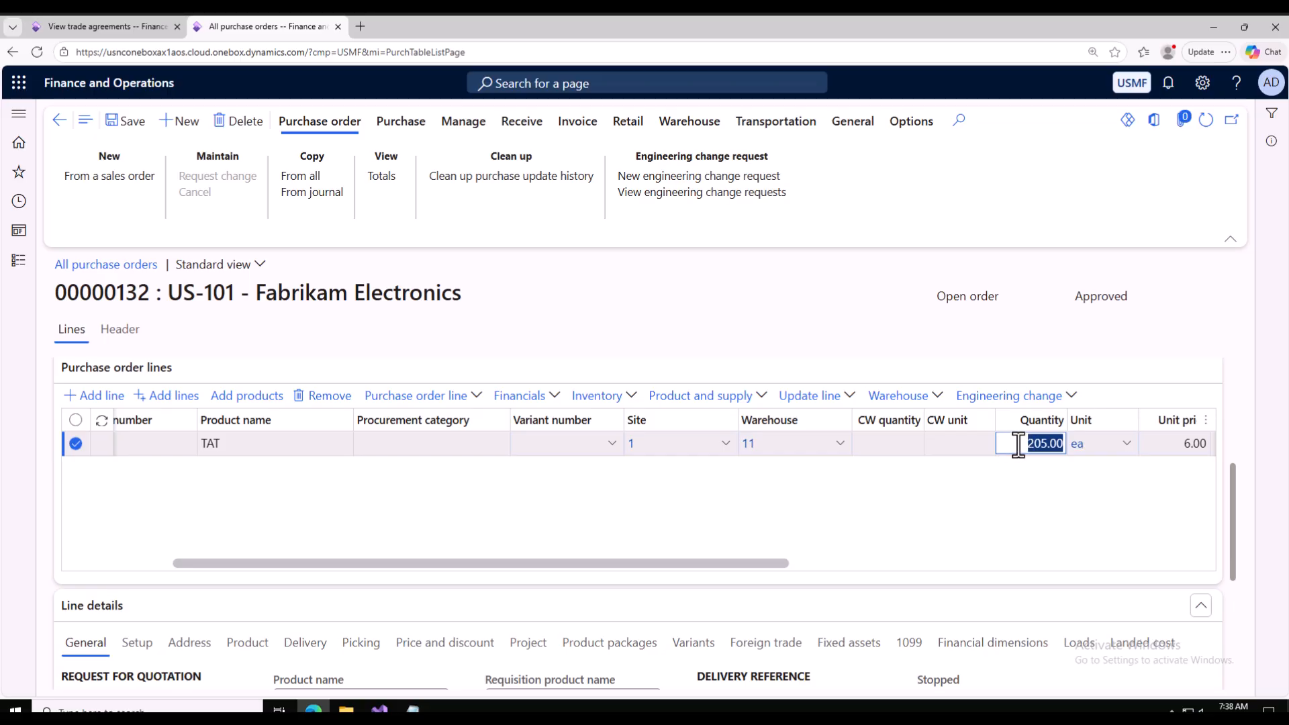
{"action": "type", "text": "200"}
{"action": "left_click_drag", "start_coordinate": [1023, 442], "coordinate": [1067, 443]}
{"action": "type", "text": "199"}
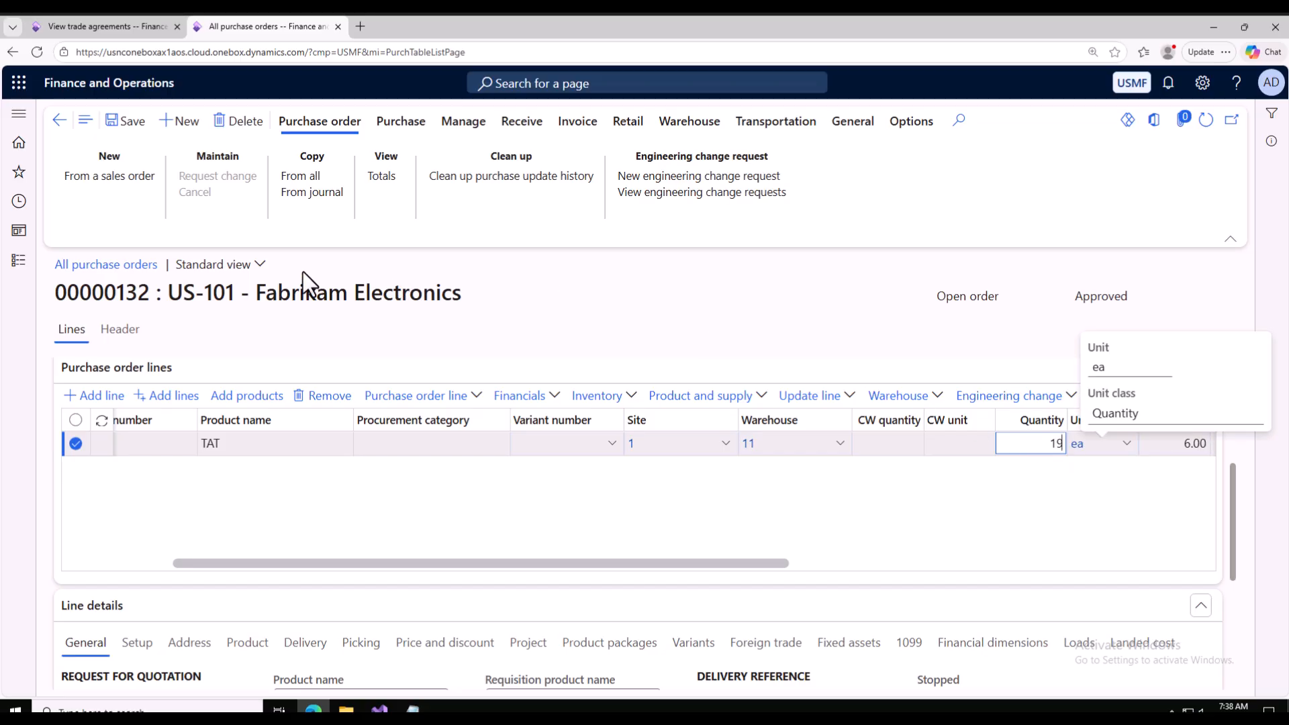
{"action": "left_click", "coordinate": [127, 124]}
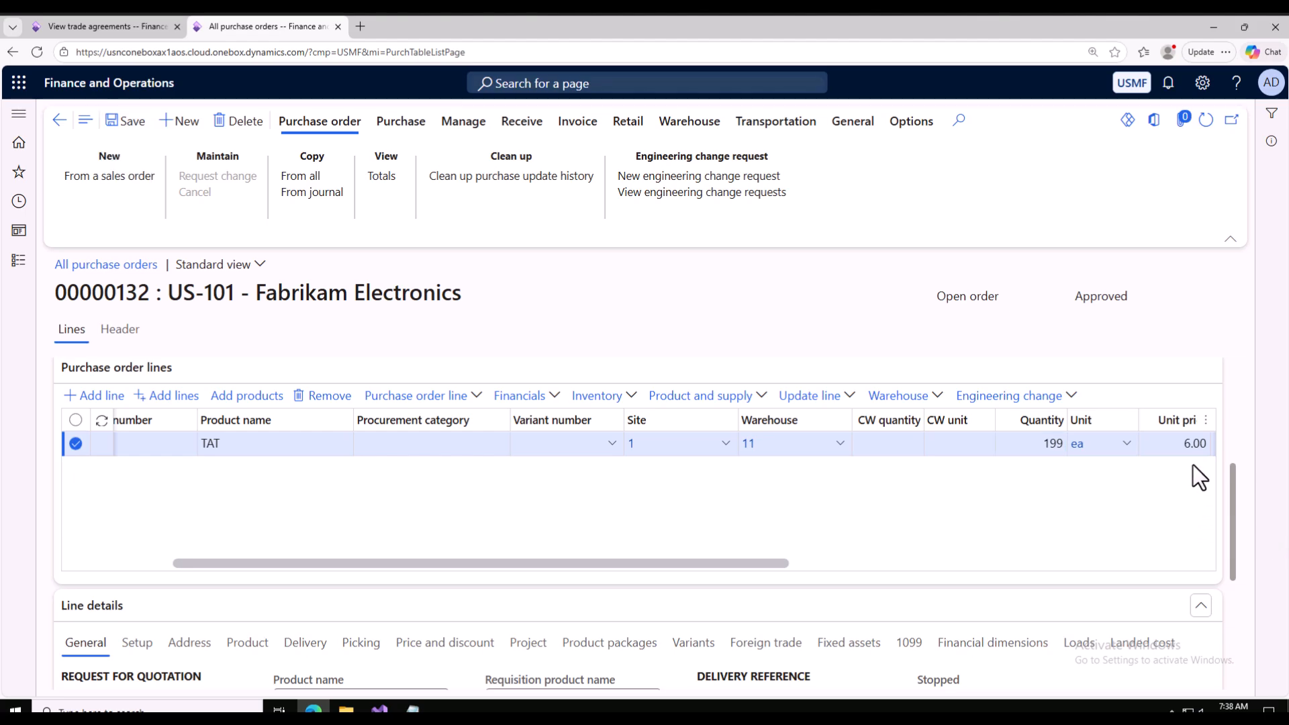
Check the lowest US-101 quantity tier in the trade agreements, set the order line's quantity to 100 and save.
{"action": "left_click", "coordinate": [117, 28]}
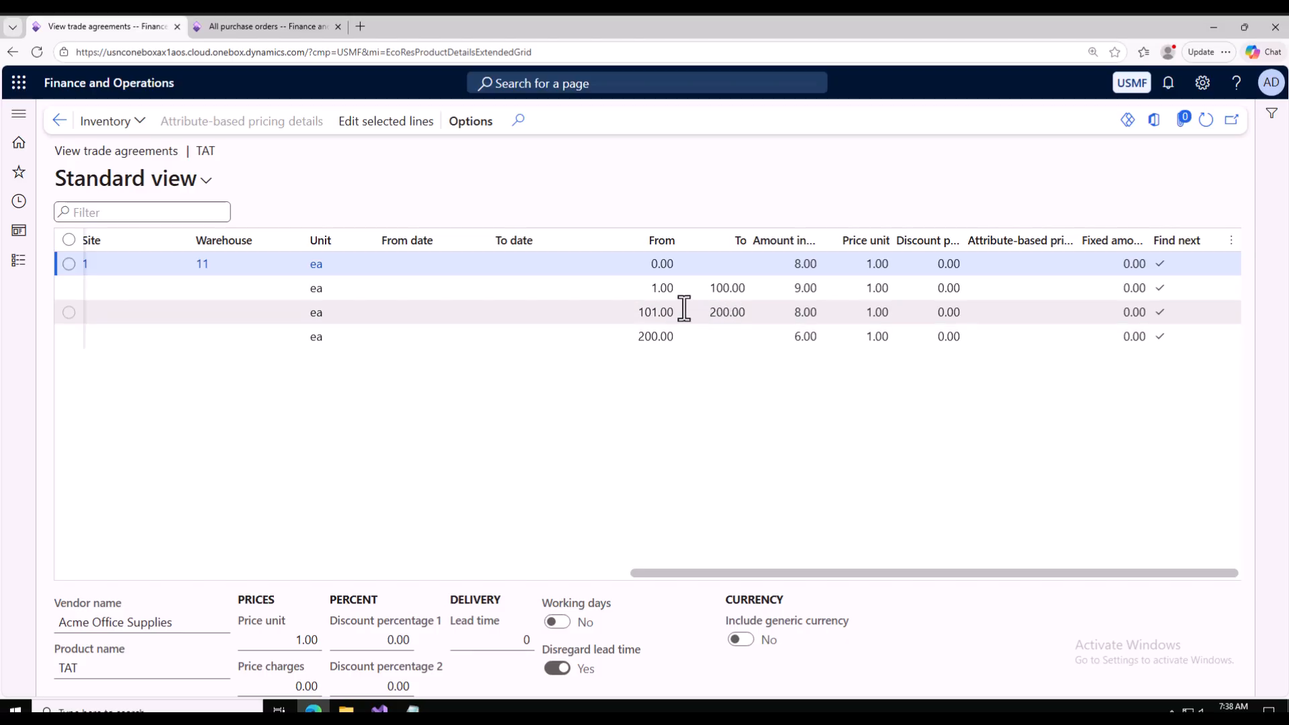
{"action": "left_click", "coordinate": [727, 289]}
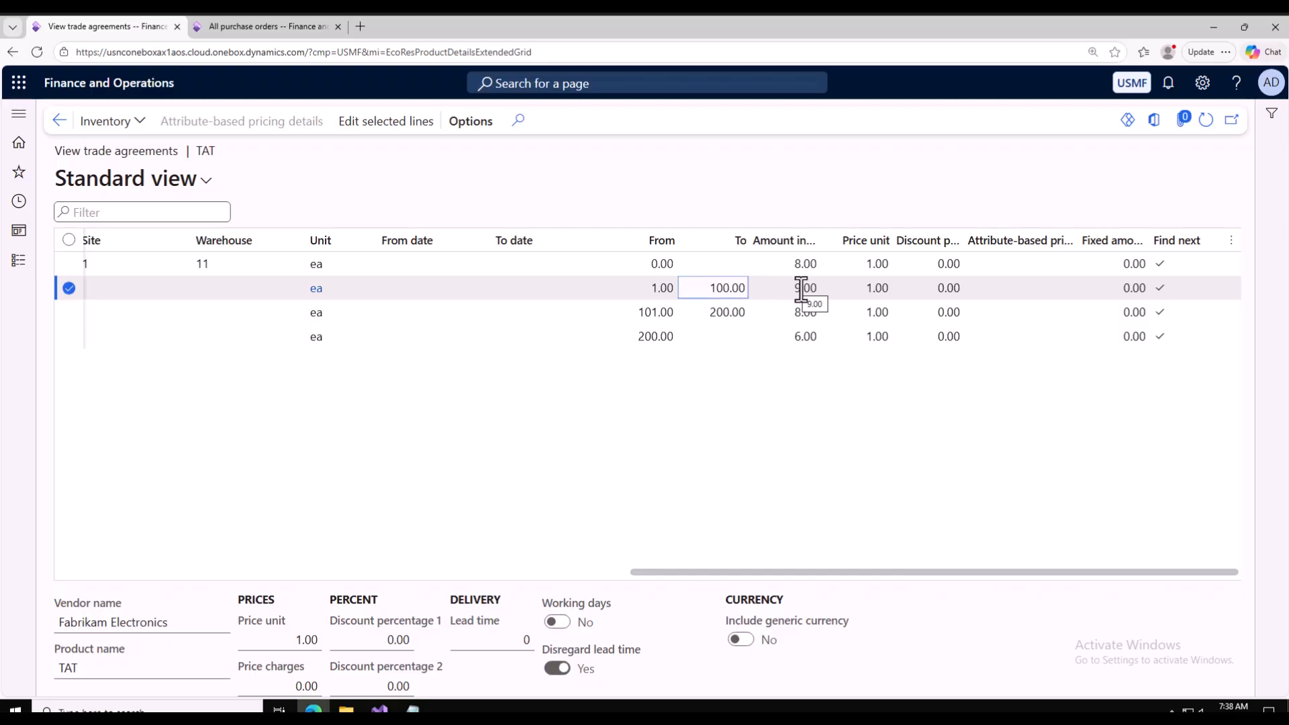
{"action": "left_click", "coordinate": [268, 27]}
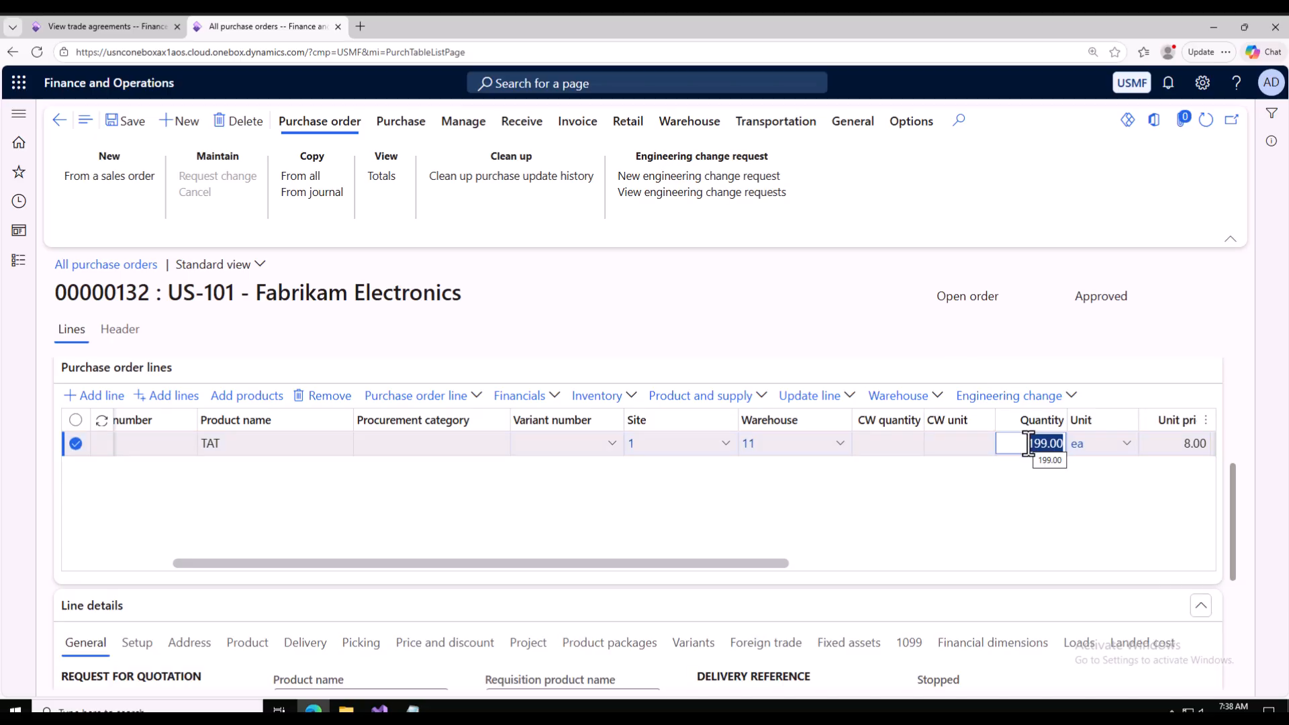
{"action": "type", "text": "100"}
{"action": "left_click", "coordinate": [132, 123]}
Examine the From and To limits of the US-101 quantity tiers and compare them with the order line's unit price.
{"action": "left_click", "coordinate": [96, 31]}
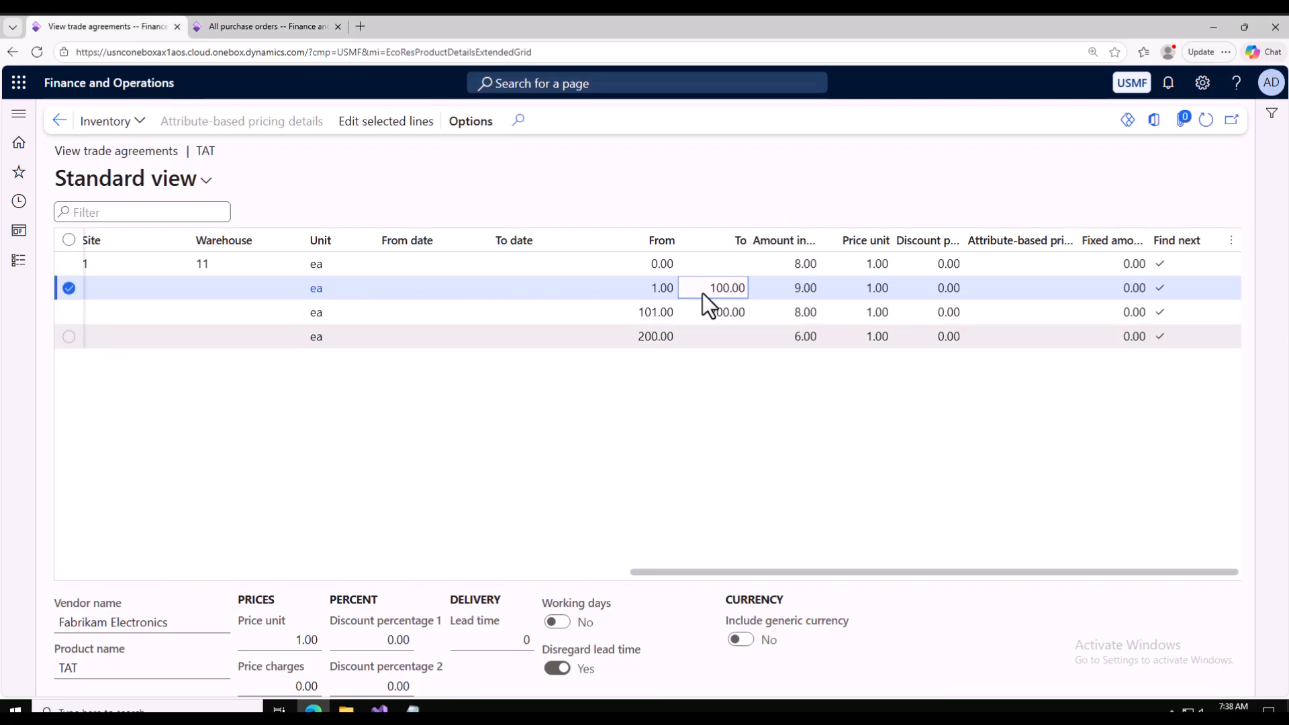
{"action": "left_click", "coordinate": [663, 287]}
{"action": "left_click_drag", "start_coordinate": [652, 284], "coordinate": [673, 289]}
{"action": "left_click", "coordinate": [665, 289]}
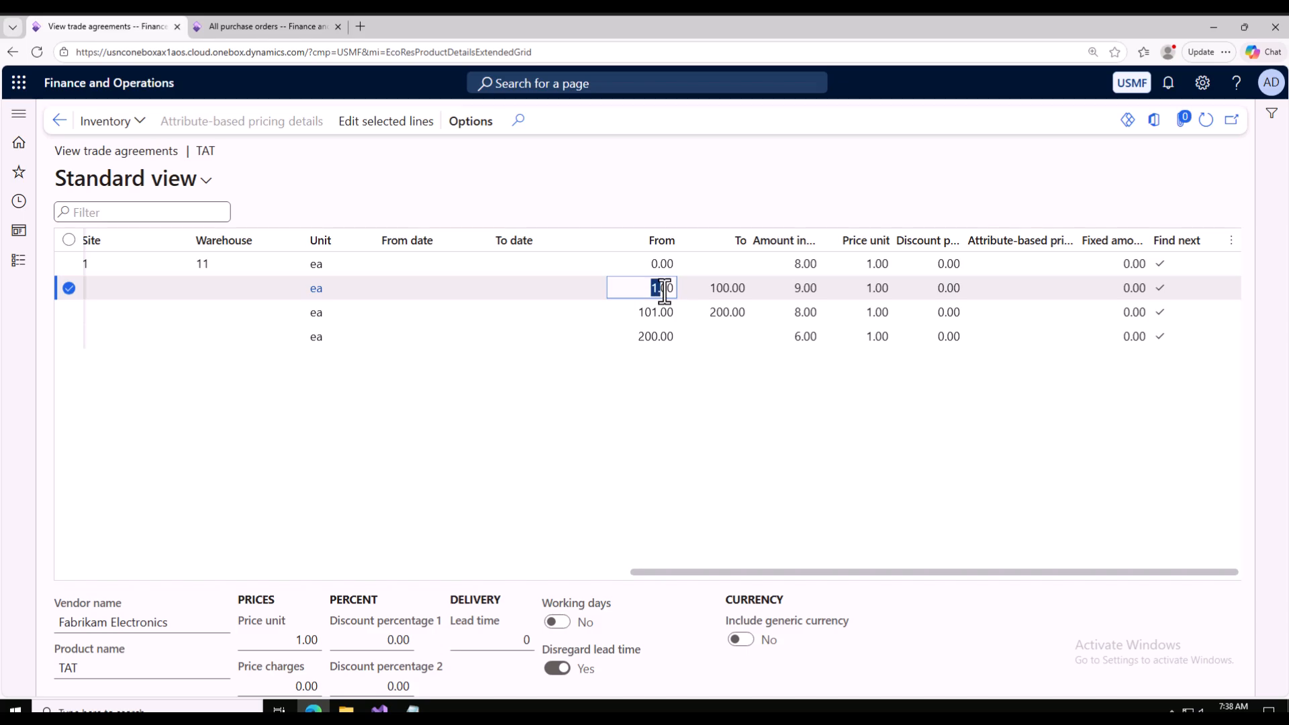
{"action": "left_click", "coordinate": [727, 289]}
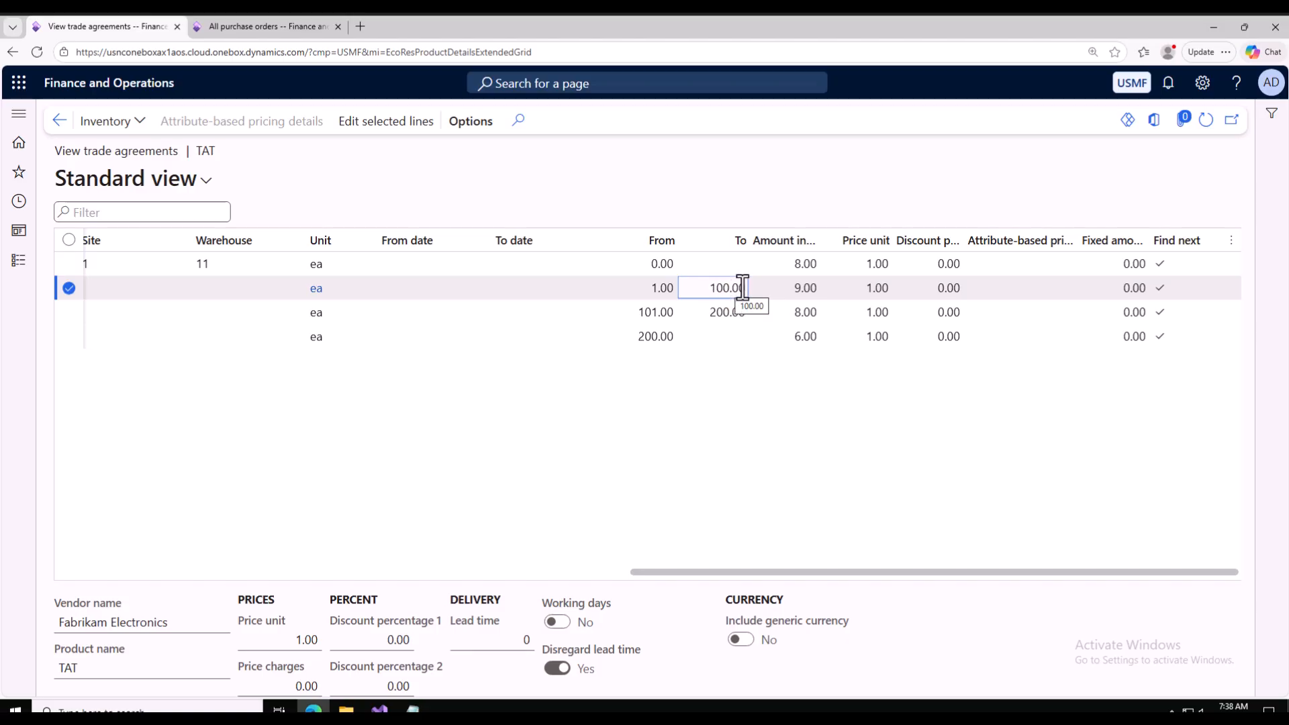
{"action": "double_click", "coordinate": [740, 288]}
{"action": "double_click", "coordinate": [658, 287]}
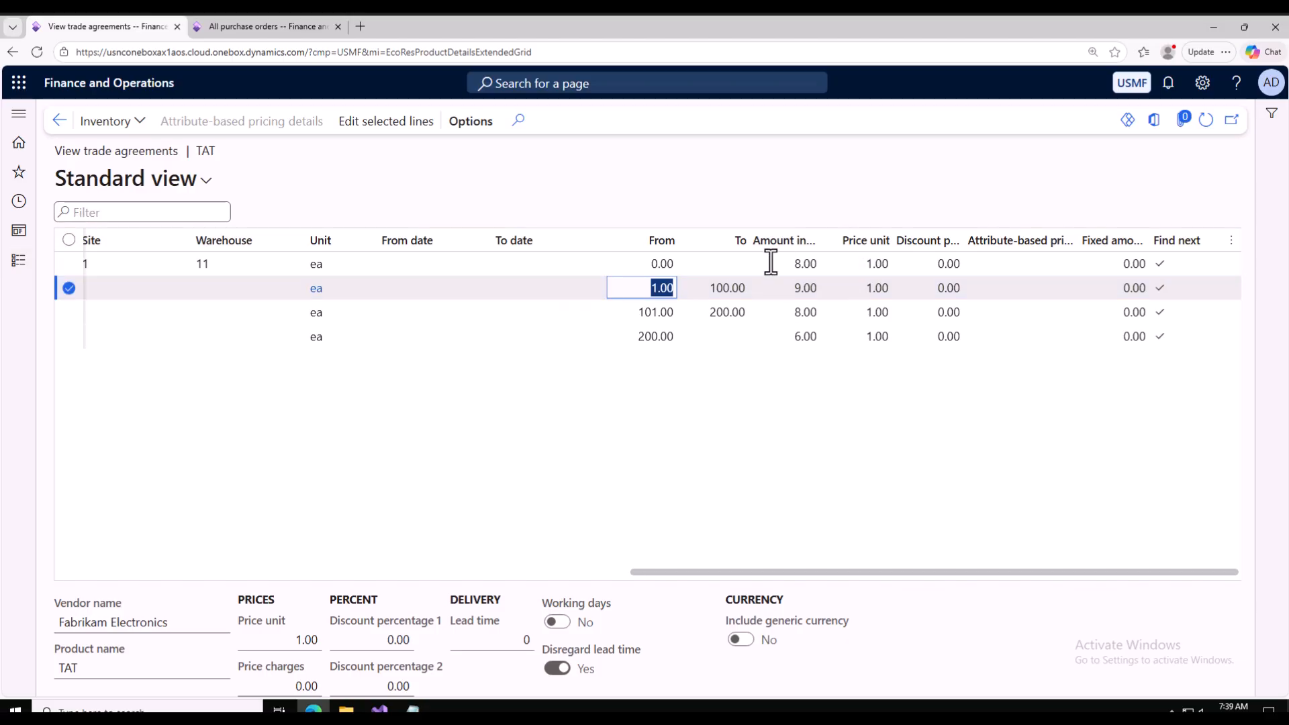
{"action": "left_click", "coordinate": [655, 287]}
{"action": "left_click", "coordinate": [728, 291]}
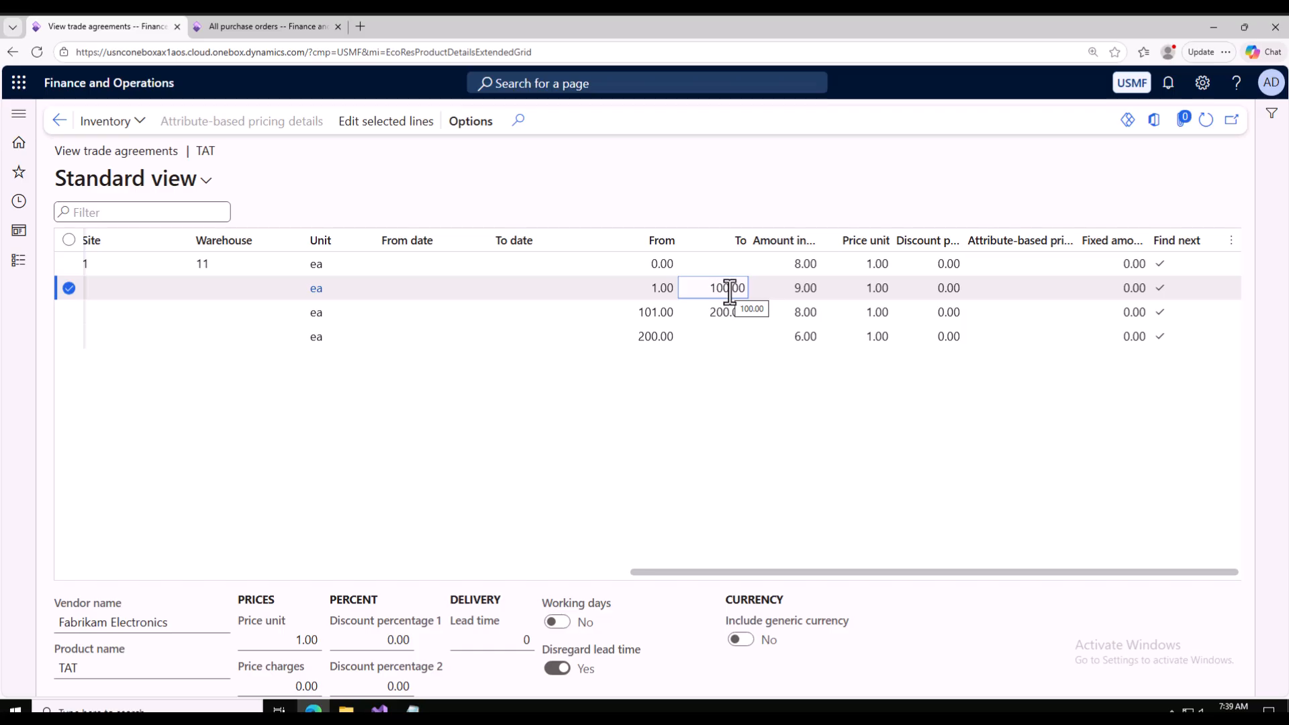
{"action": "left_click", "coordinate": [646, 312]}
{"action": "left_click_drag", "start_coordinate": [639, 312], "coordinate": [651, 312]}
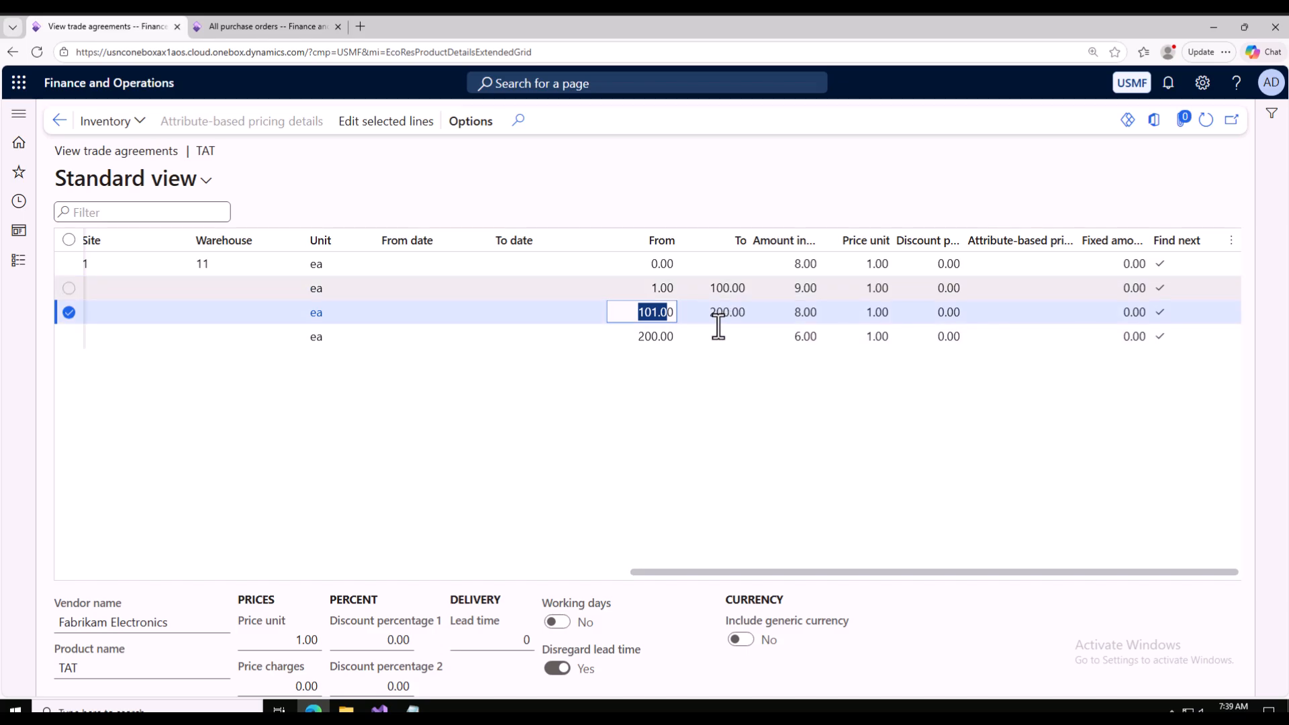
{"action": "left_click", "coordinate": [271, 28]}
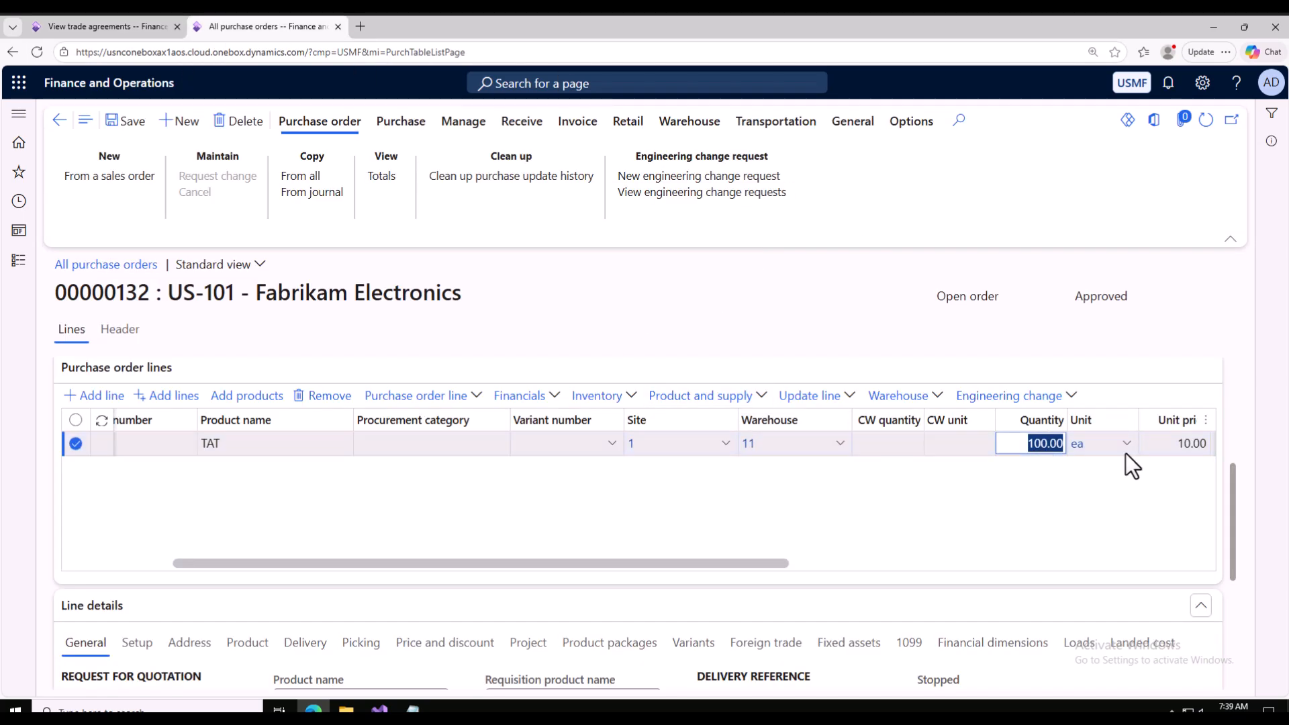
Return to released product TAT, check its base purchase price and go back to the purchase order.
{"action": "left_click", "coordinate": [100, 25]}
{"action": "left_click", "coordinate": [61, 122]}
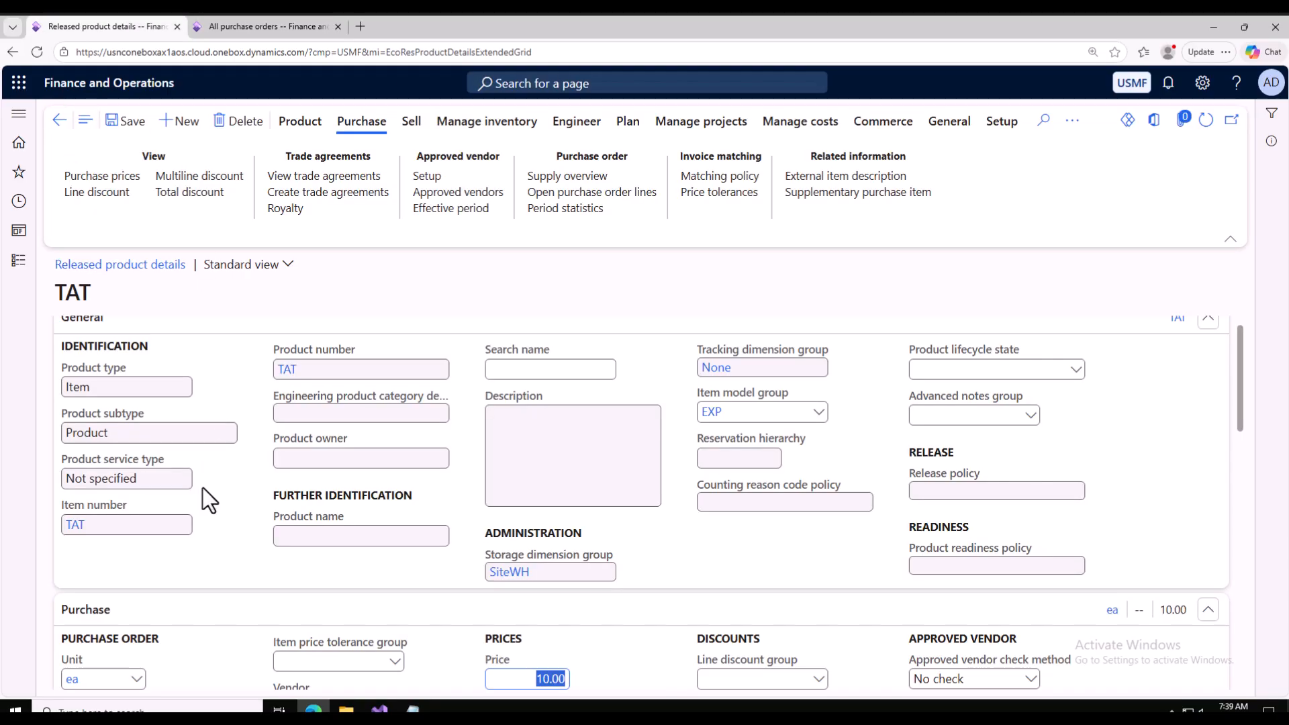
{"action": "scroll", "coordinate": [445, 598], "scroll_direction": "down", "scroll_amount": 2}
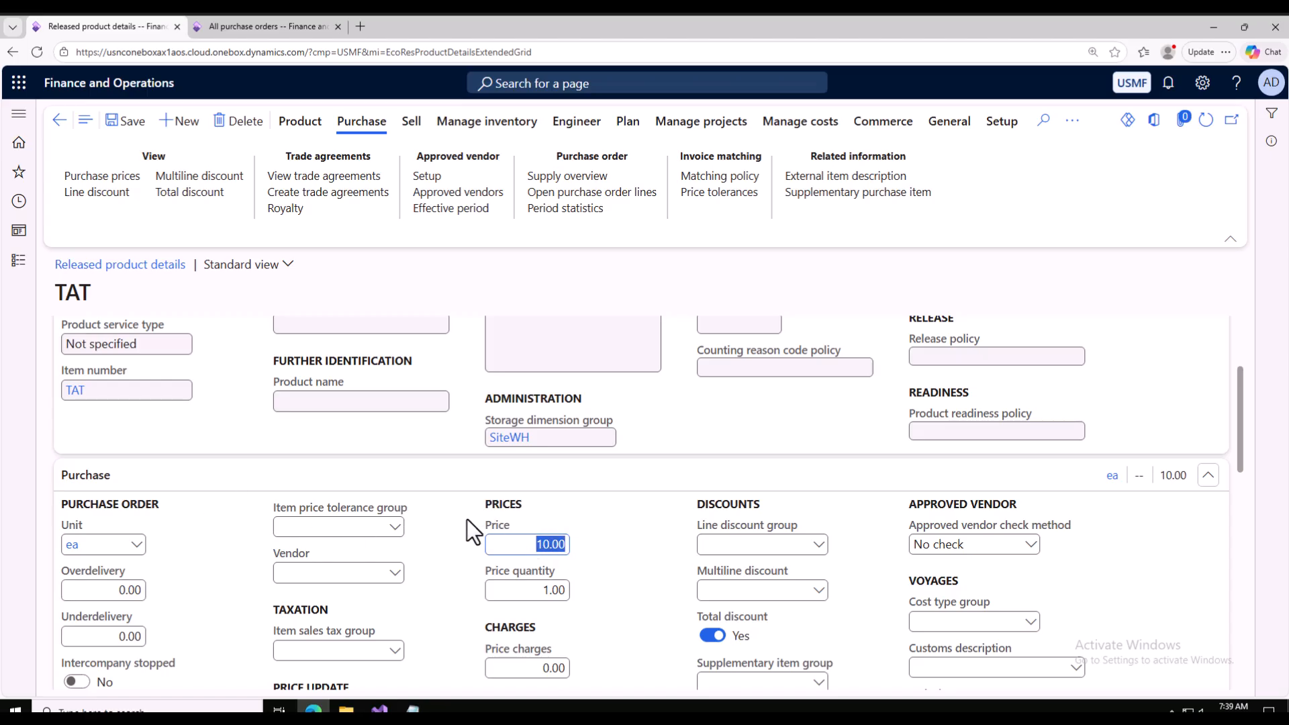
{"action": "scroll", "coordinate": [466, 518], "scroll_direction": "up", "scroll_amount": 2}
{"action": "left_click", "coordinate": [272, 28]}
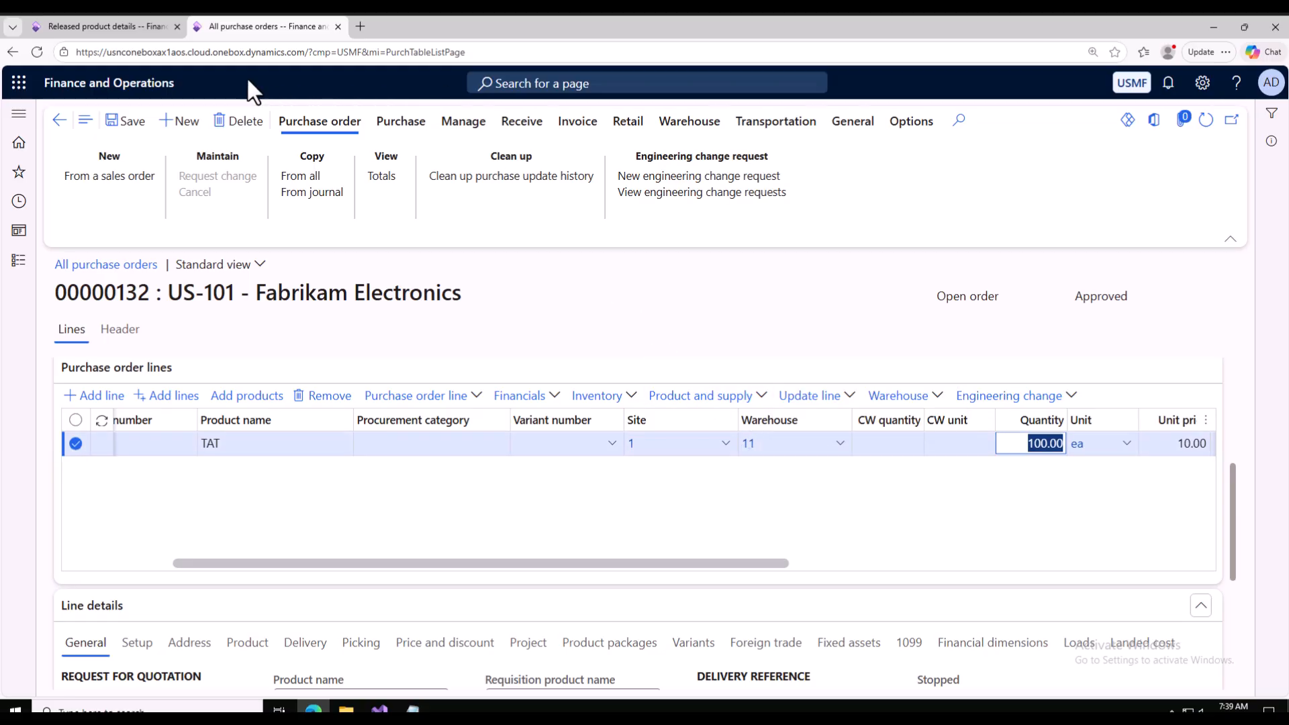
Reopen product TAT's purchase trade agreements, review each US-101 tier's From and To limits and return to the purchase order.
{"action": "left_click", "coordinate": [106, 31]}
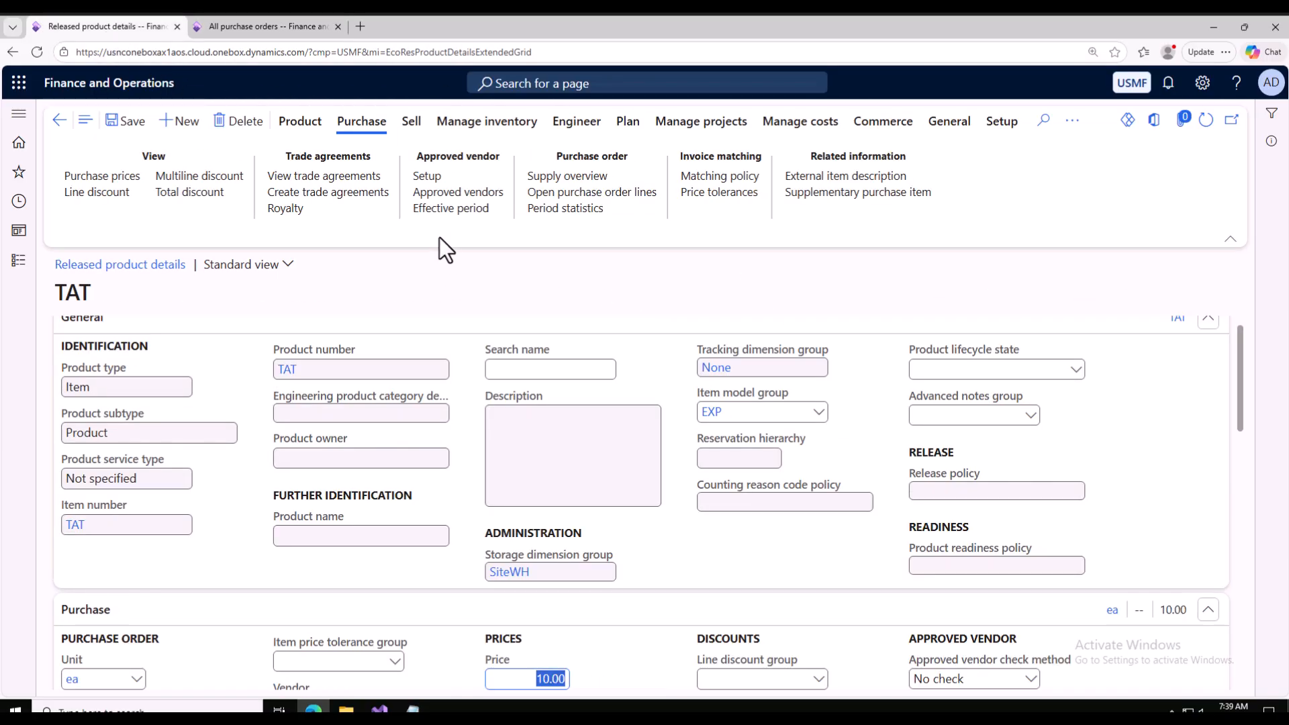
{"action": "left_click", "coordinate": [323, 177]}
{"action": "left_click_drag", "start_coordinate": [789, 572], "coordinate": [1172, 573]}
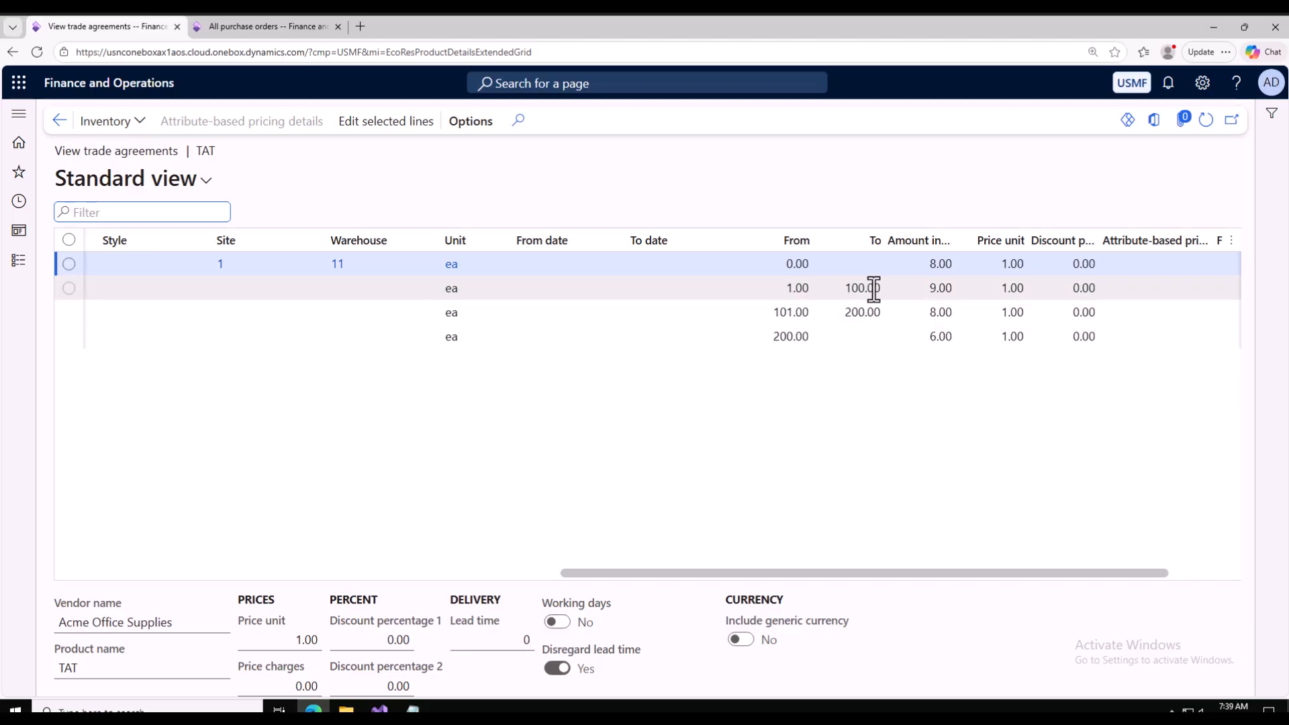
{"action": "left_click", "coordinate": [816, 289]}
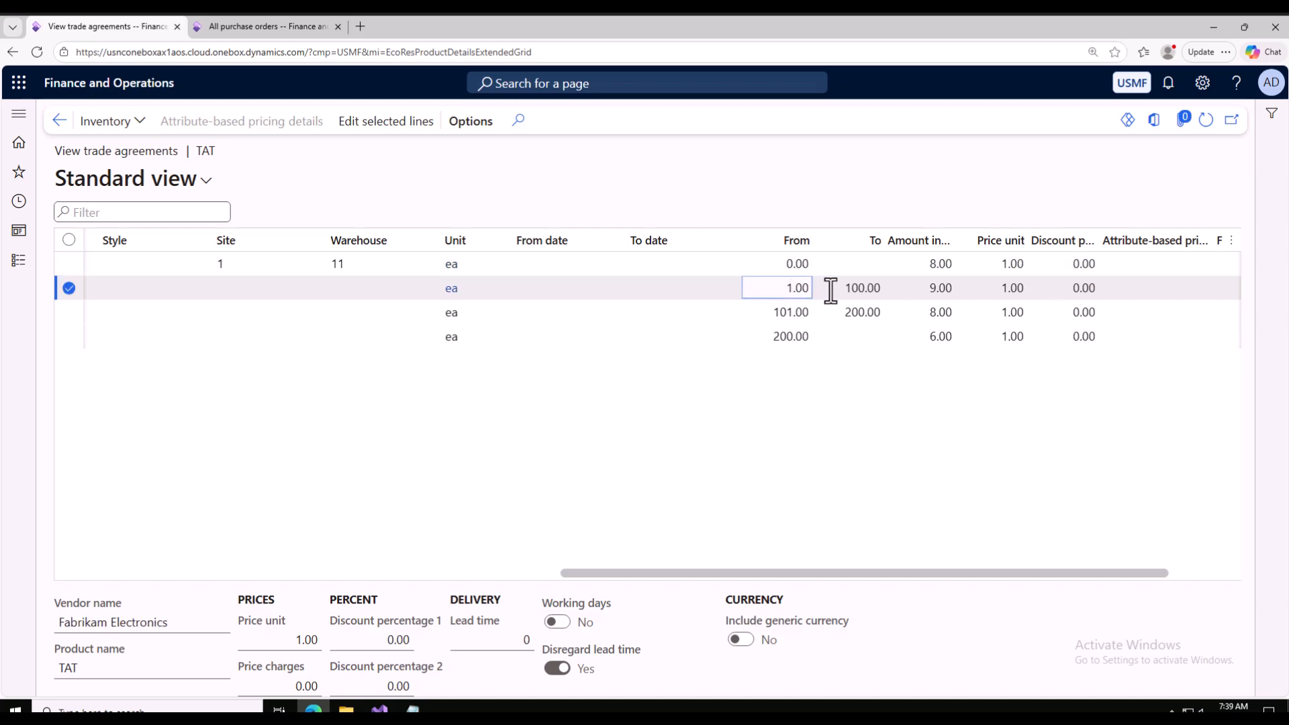
{"action": "left_click", "coordinate": [786, 315]}
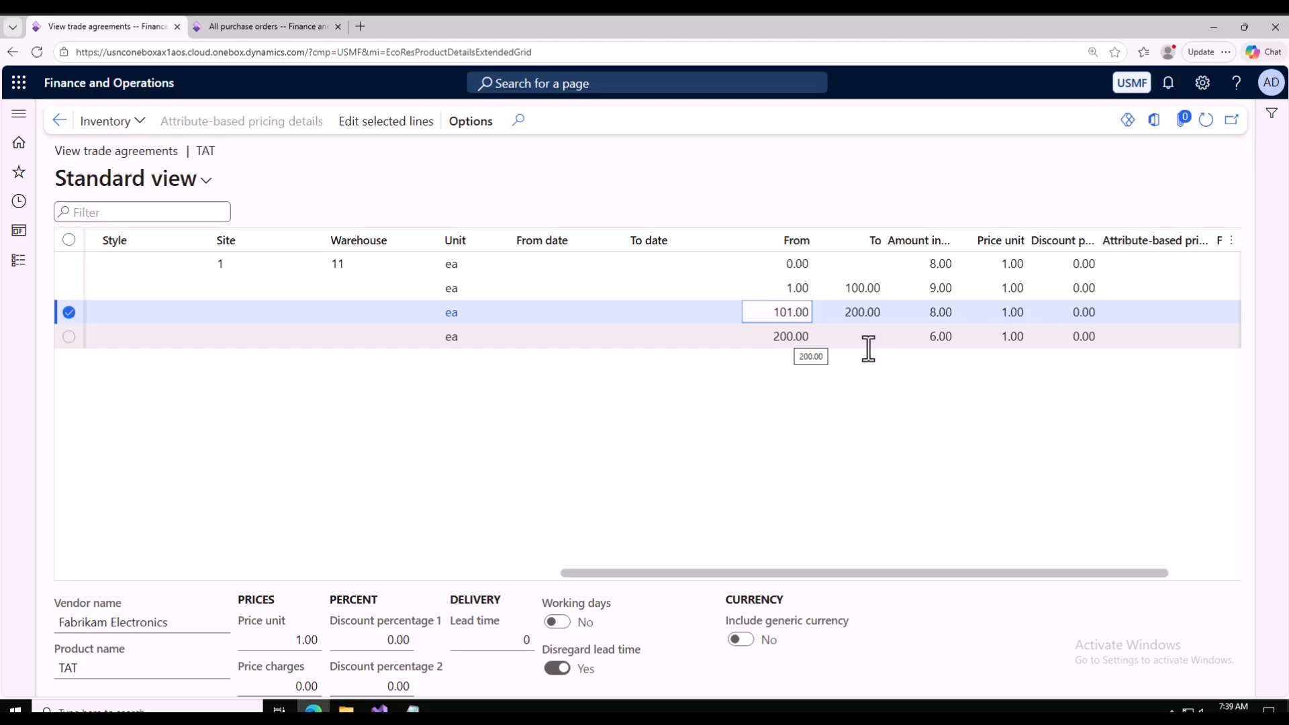
{"action": "left_click", "coordinate": [880, 340]}
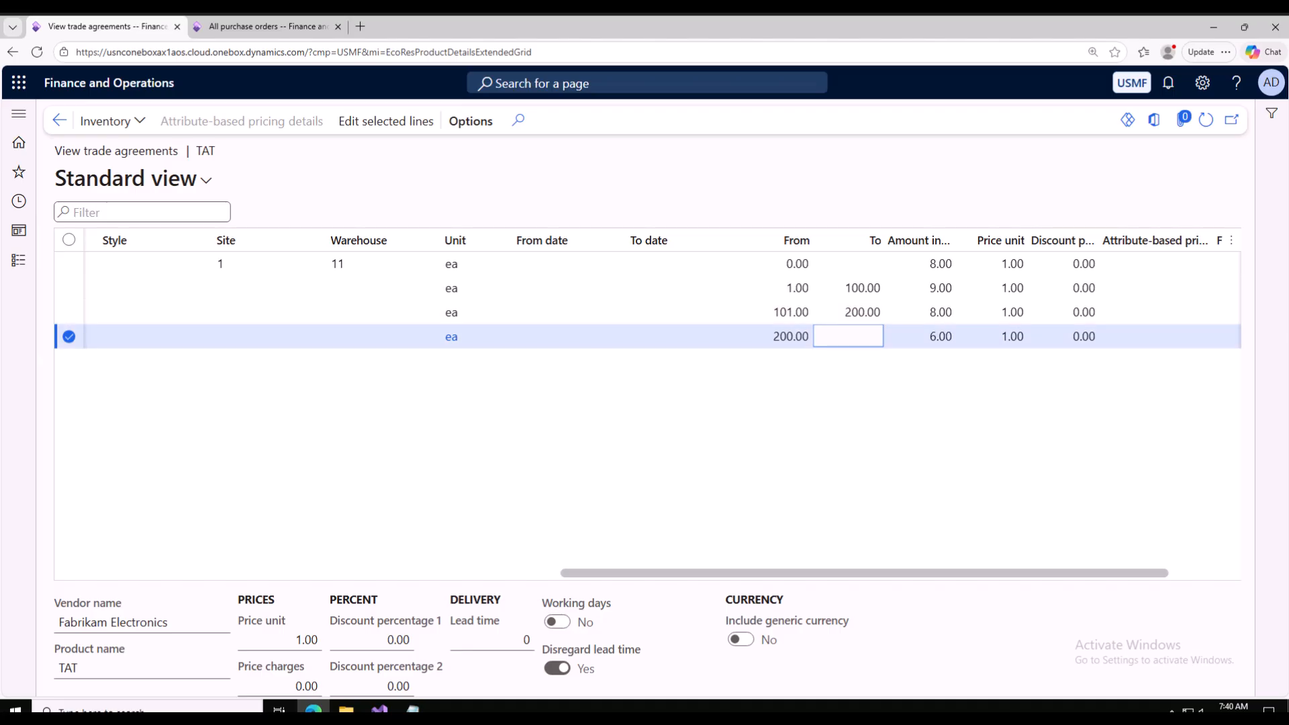
{"action": "left_click", "coordinate": [268, 29]}
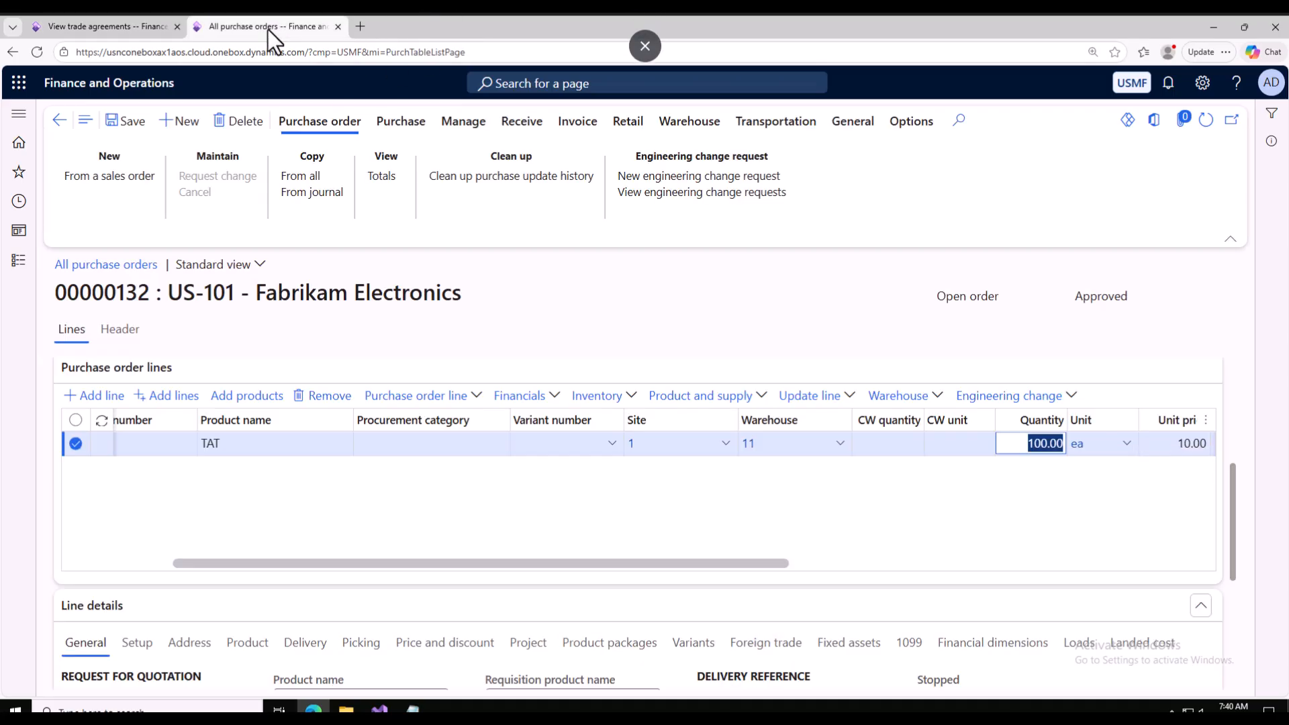